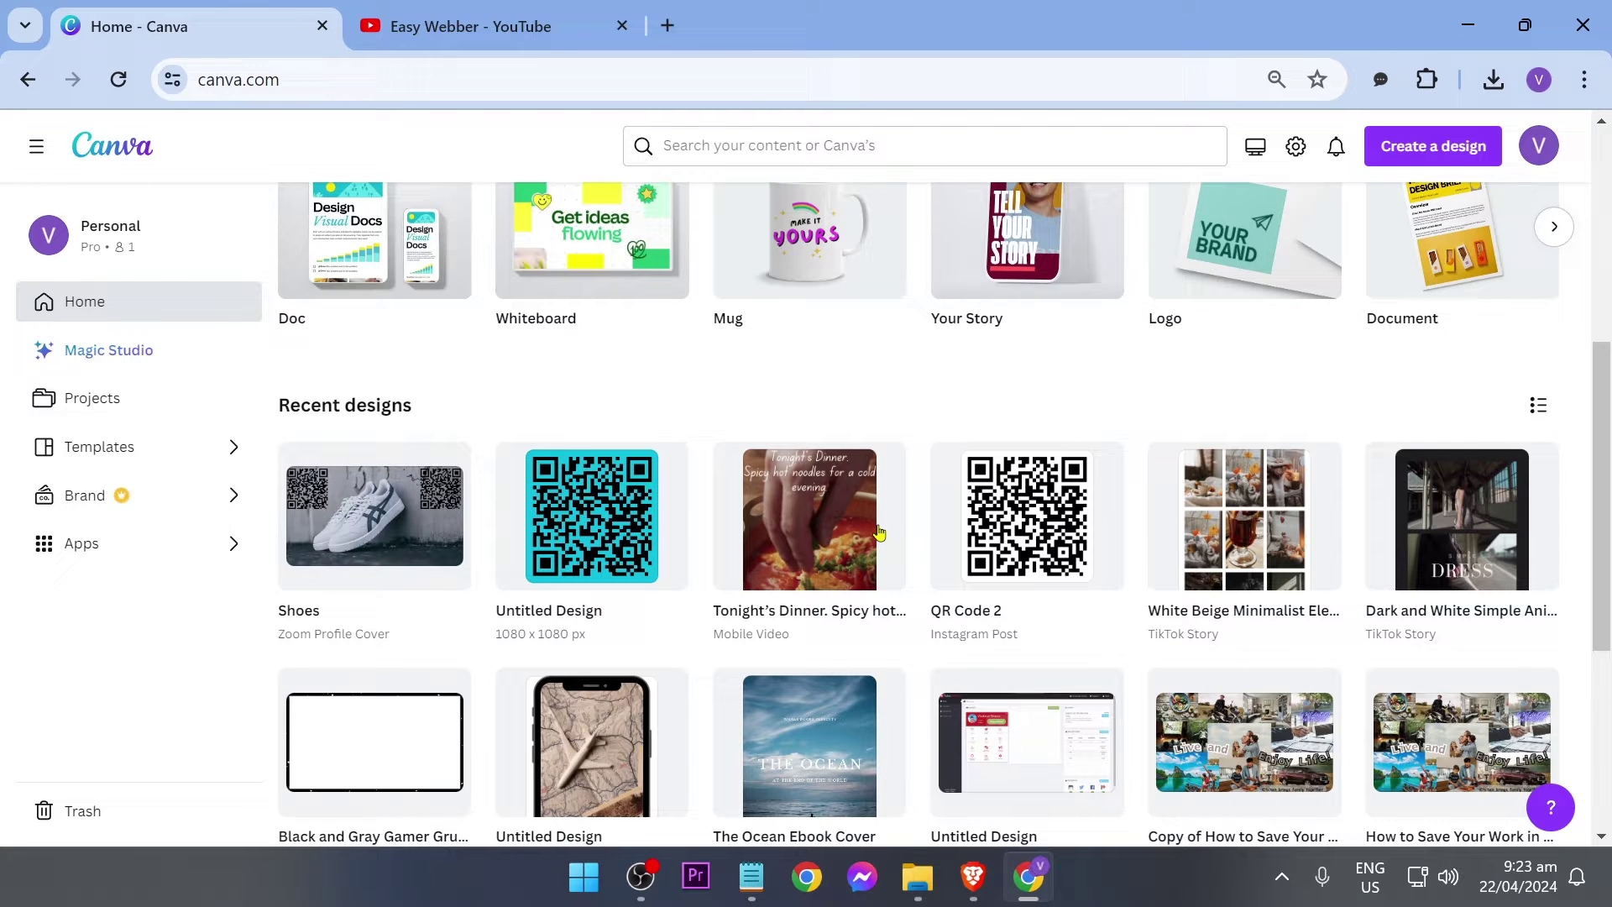
Search Canva for 'mug' and open the Mug templates.
scroll(879, 531, up, 6)
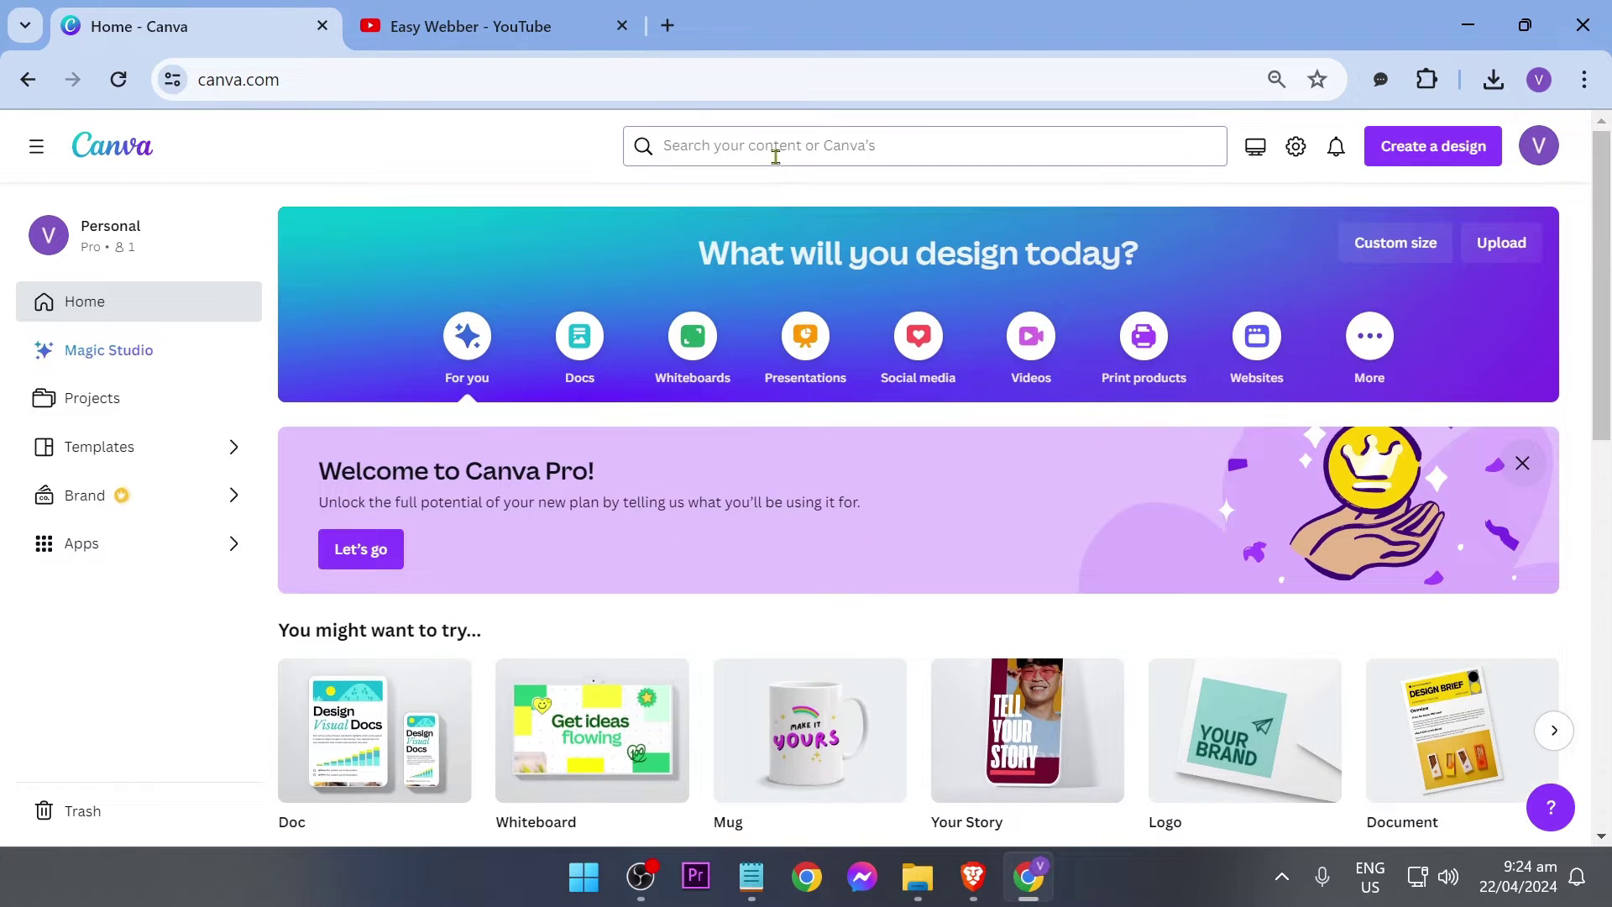
click(774, 154)
text(mug)
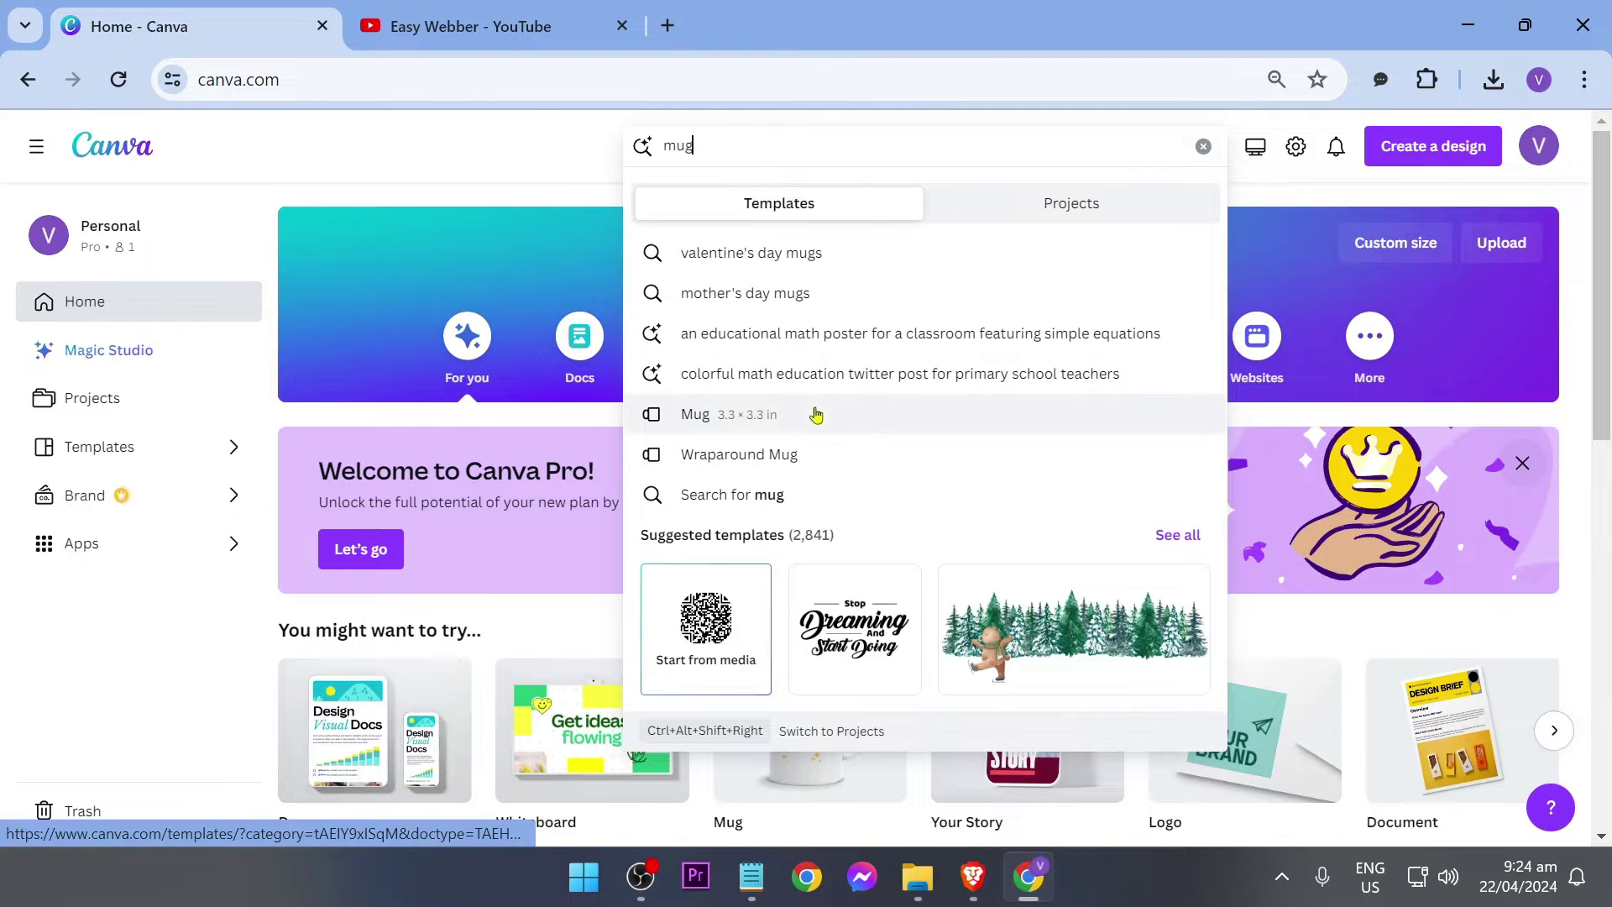
click(691, 428)
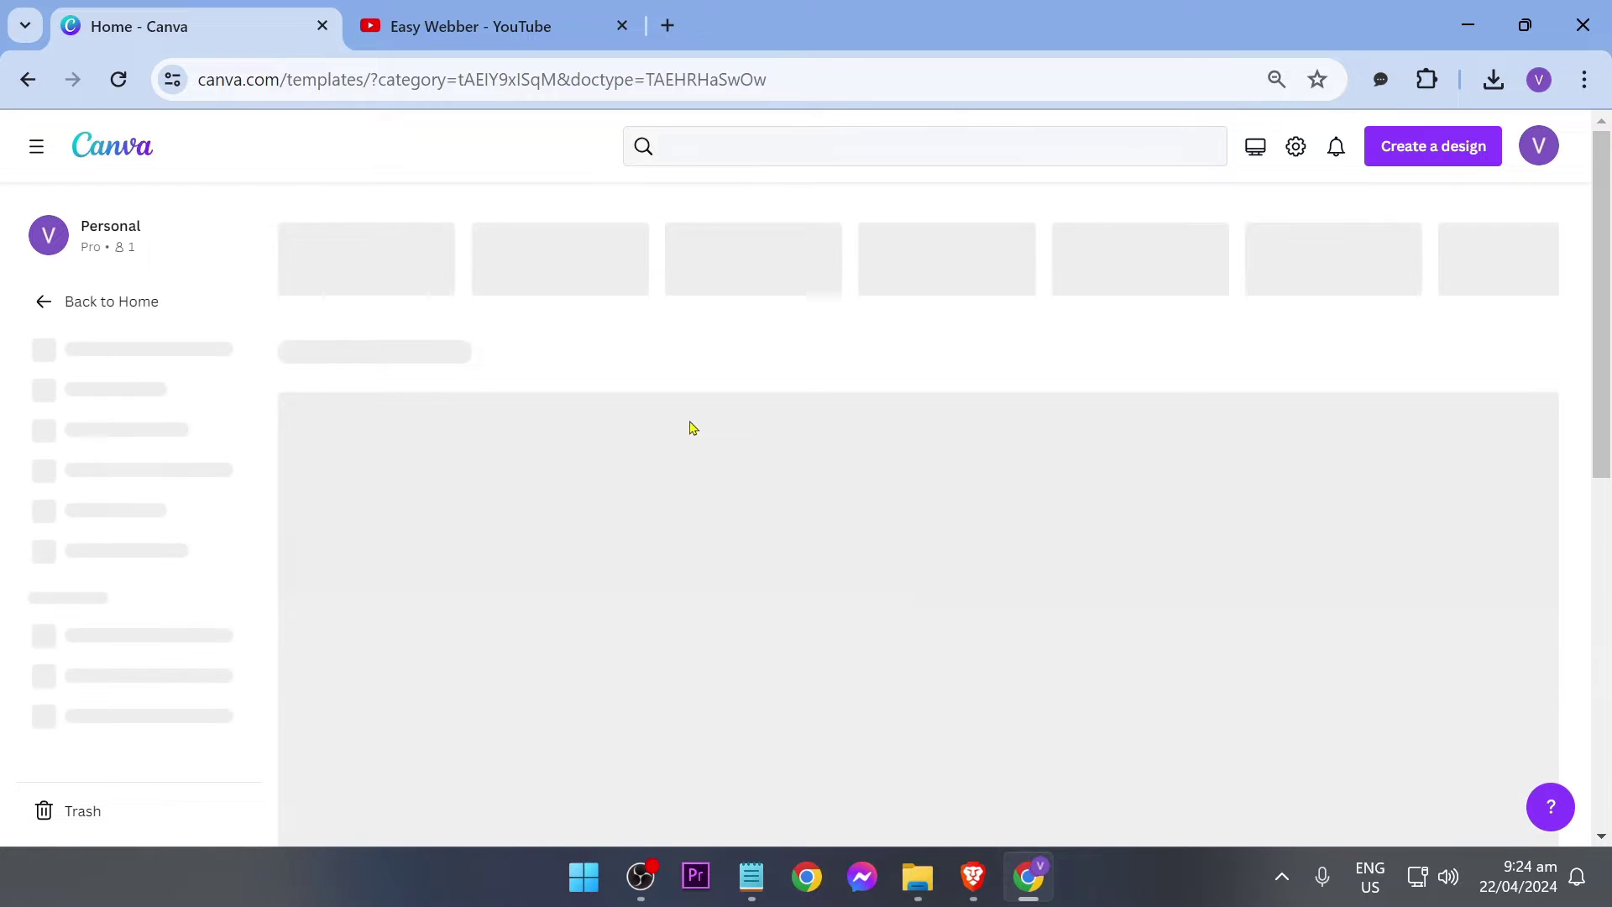
Browse the mug templates and create a blank Mug design.
scroll(690, 429, down, 10)
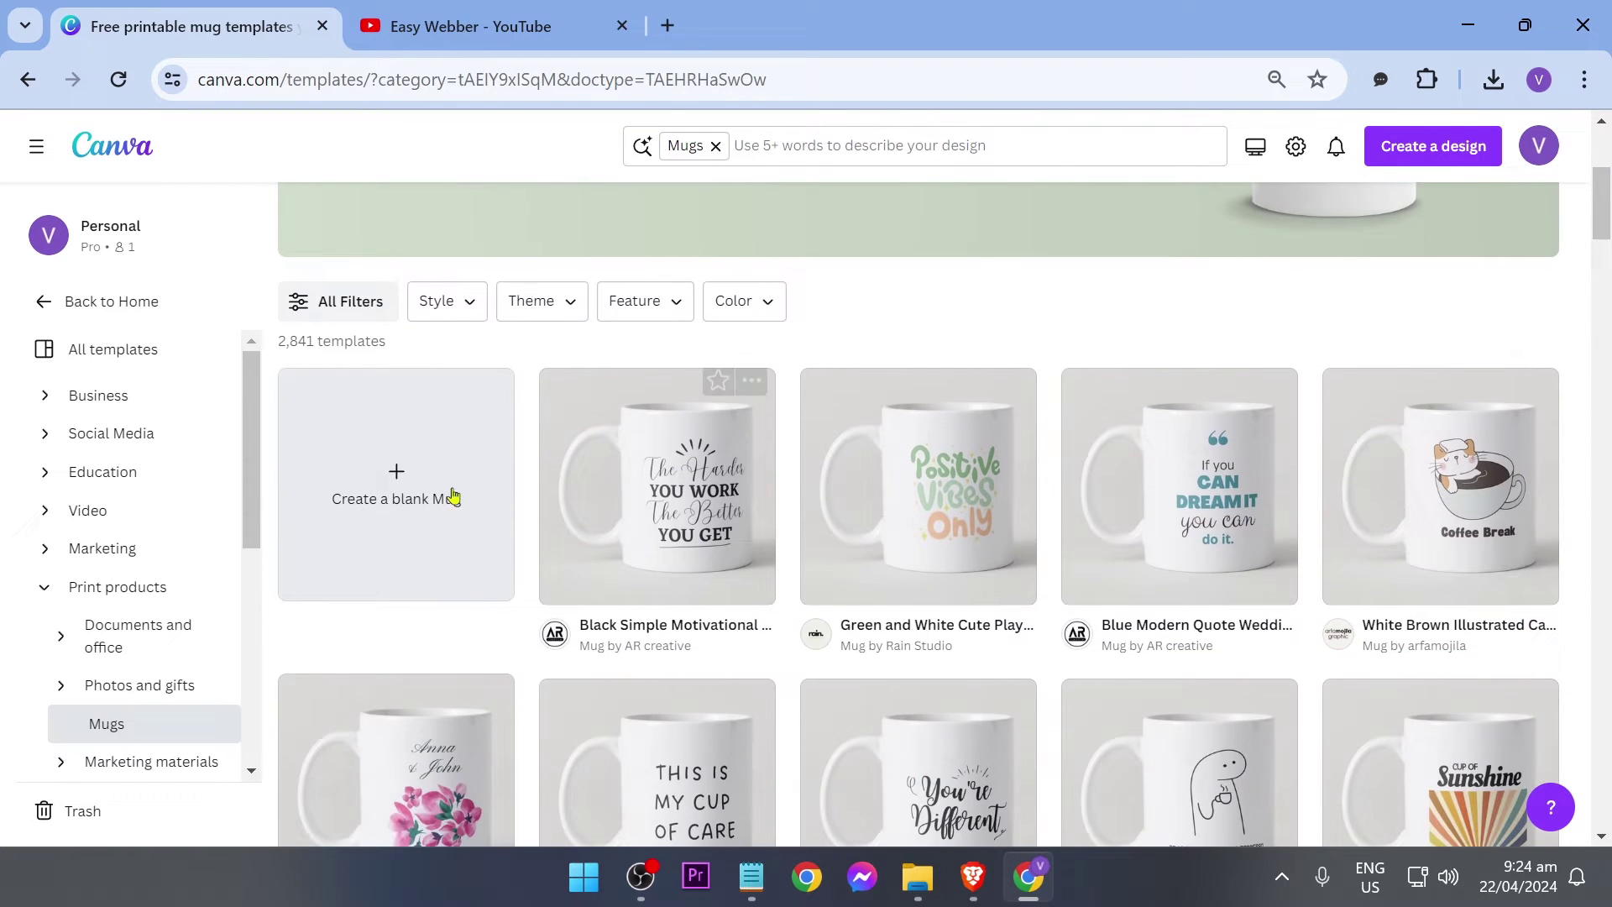
scroll(483, 473, down, 3)
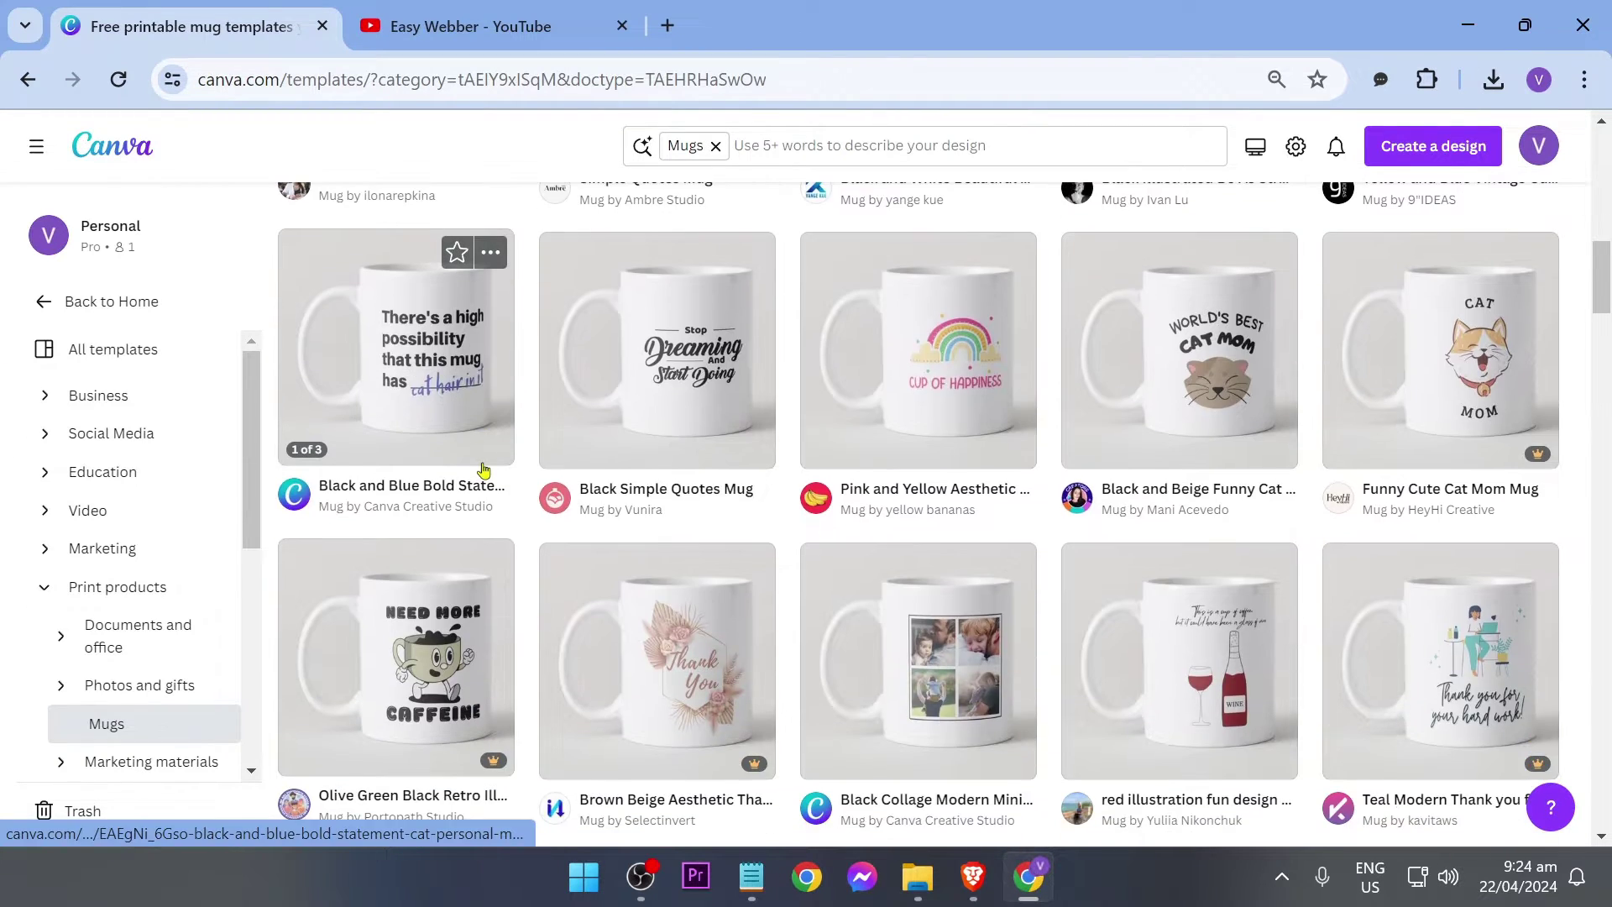
scroll(923, 420, up, 3)
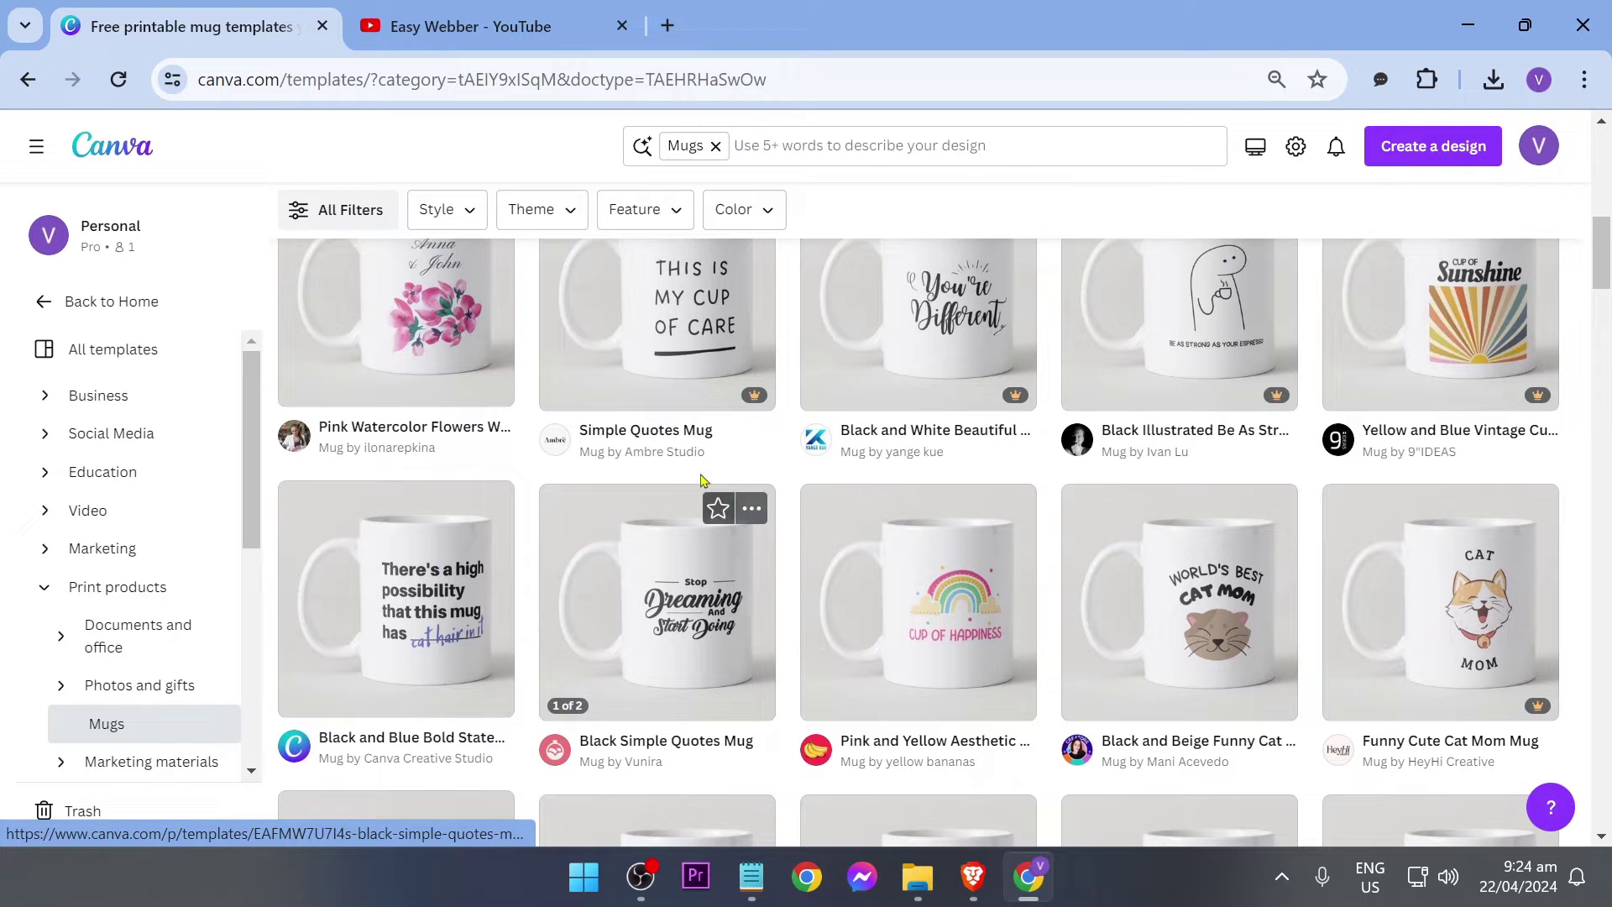
scroll(427, 552, up, 2)
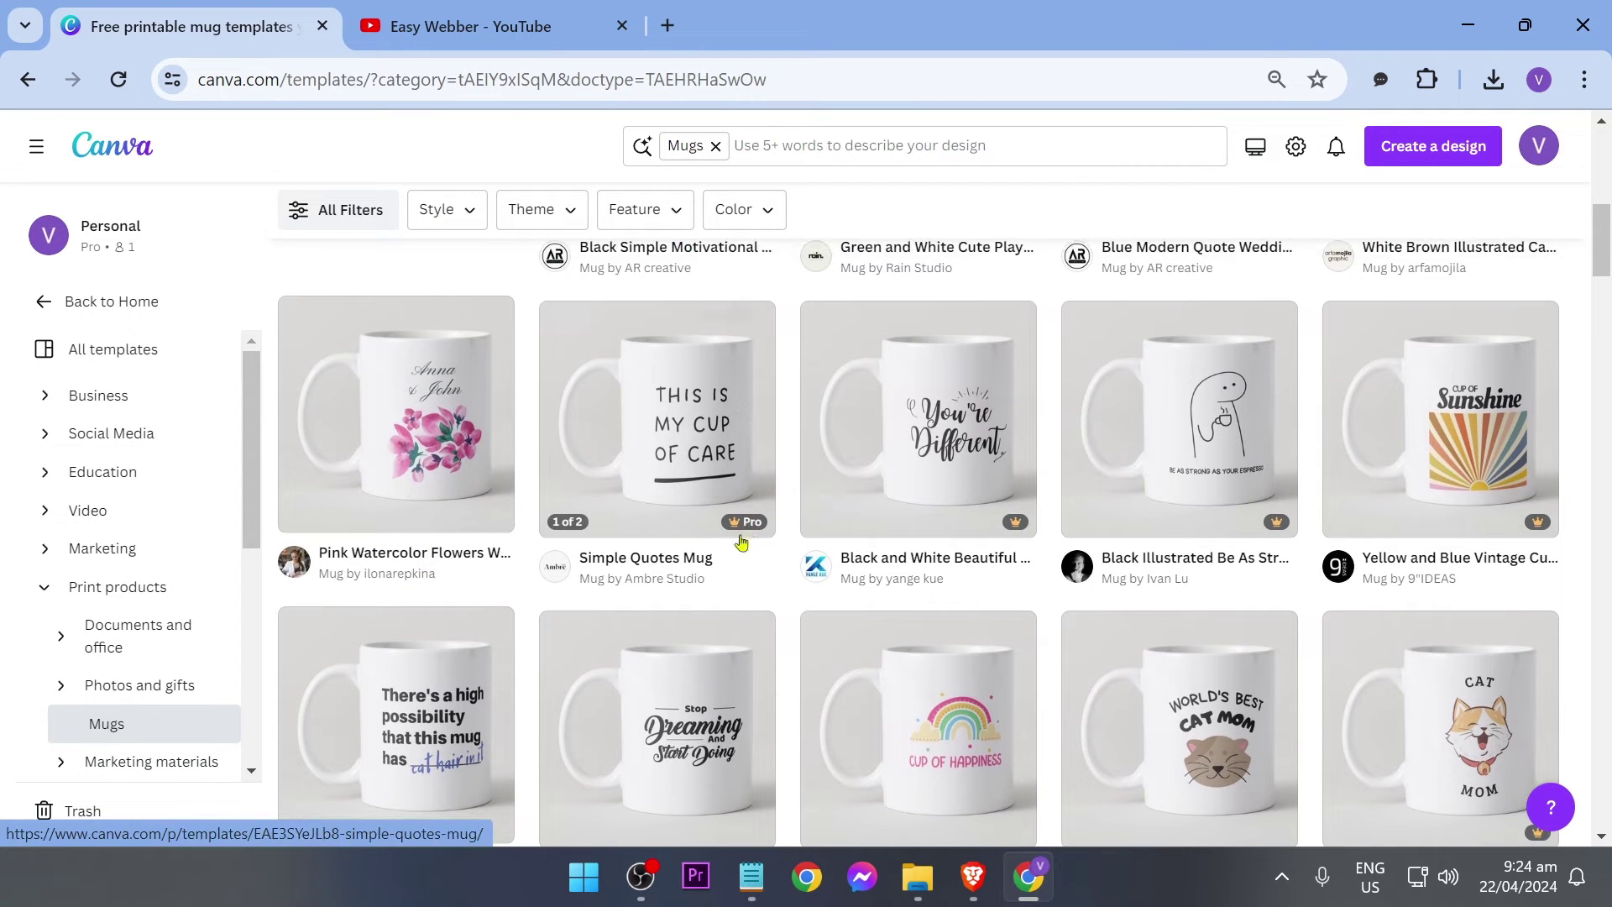
scroll(588, 534, up, 5)
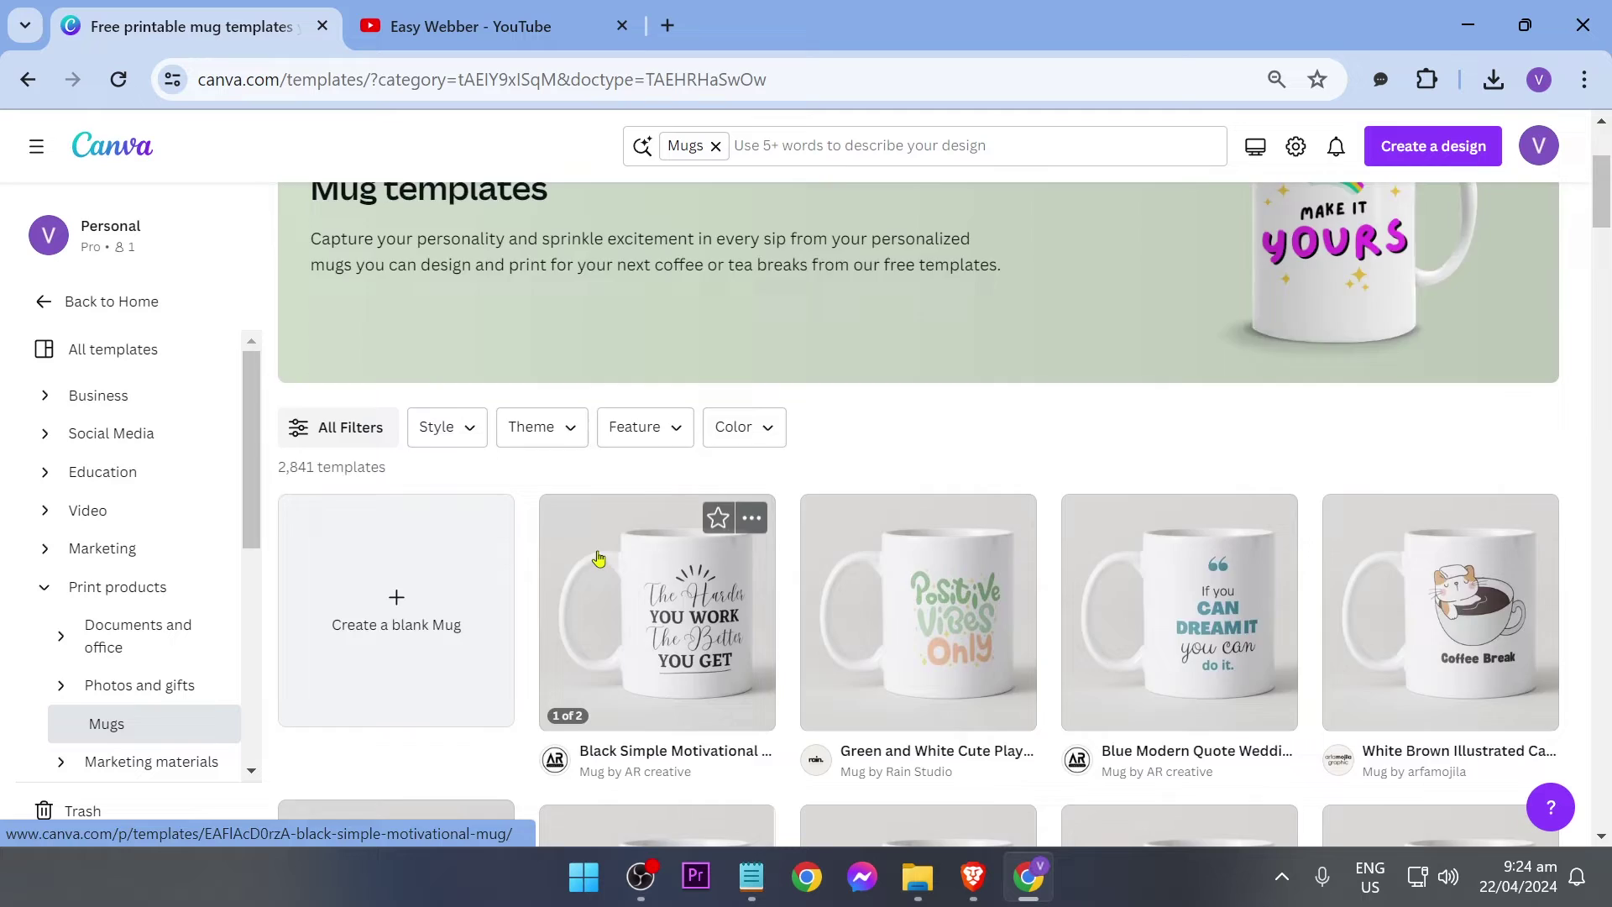
scroll(388, 532, down, 1)
click(393, 535)
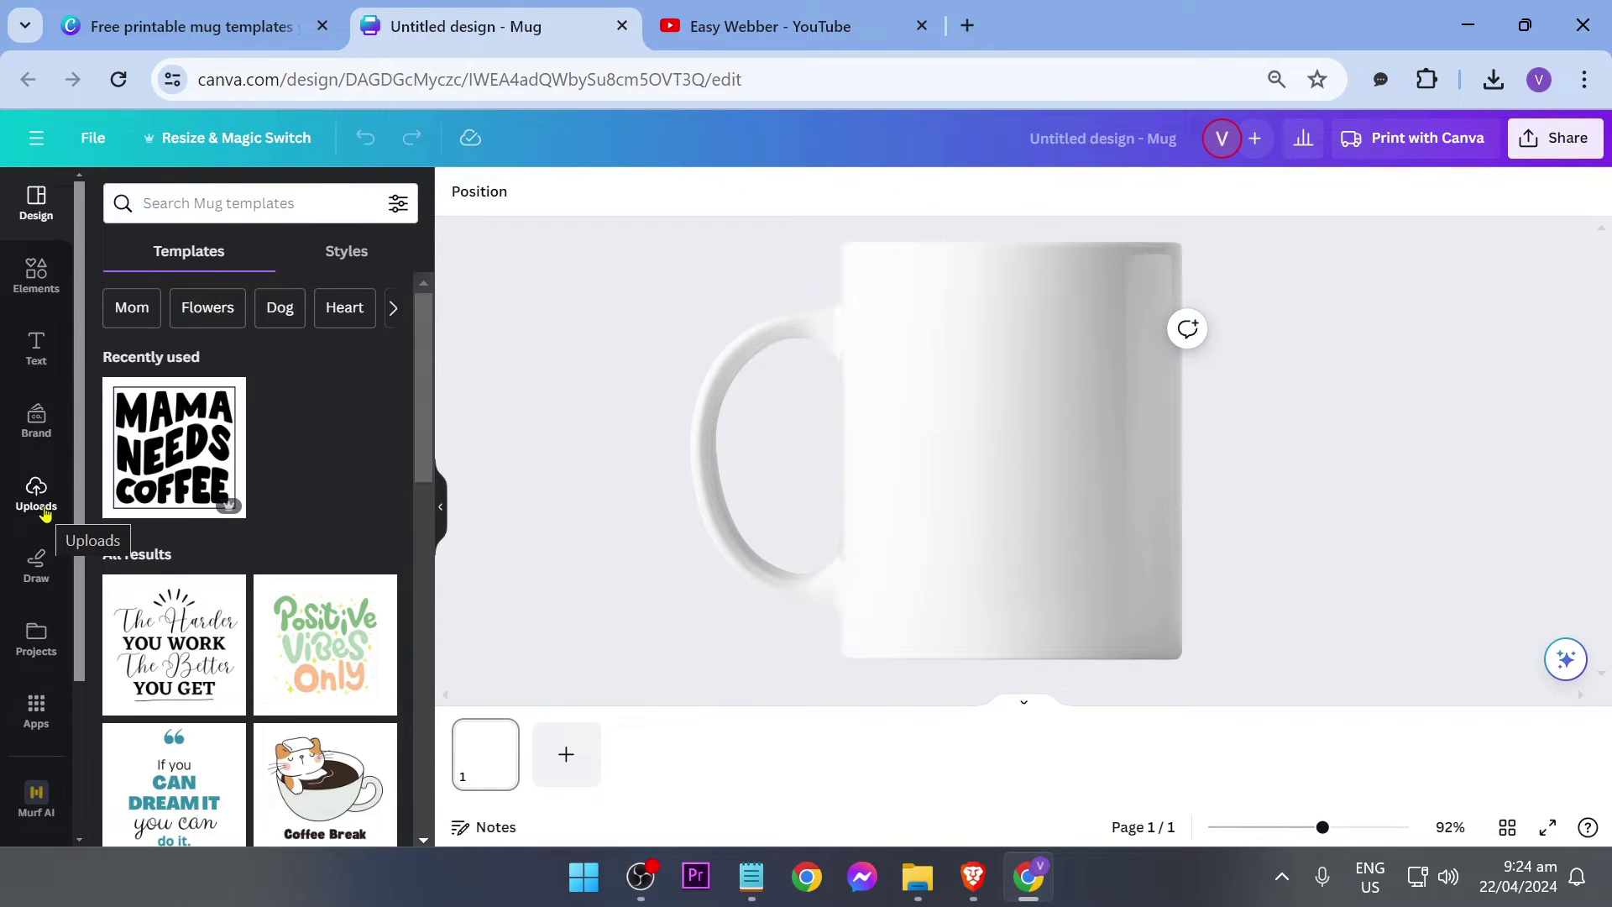
Drag the downloaded QR code PNG onto the mug, then enlarge and centre it.
click(1488, 89)
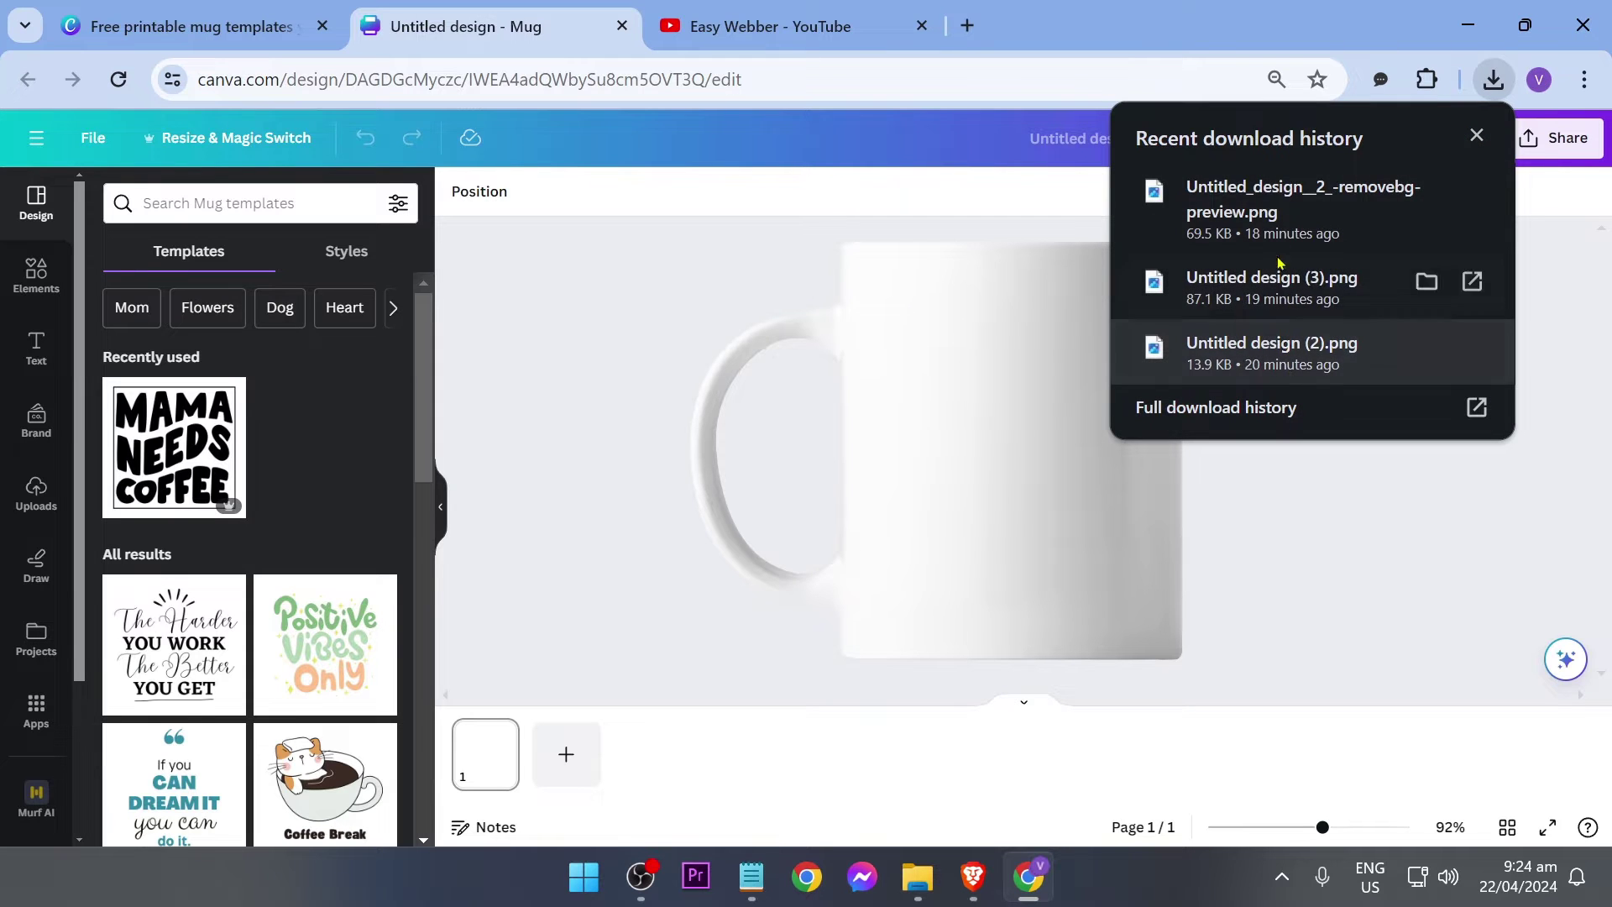
drag(1280, 220, 958, 436)
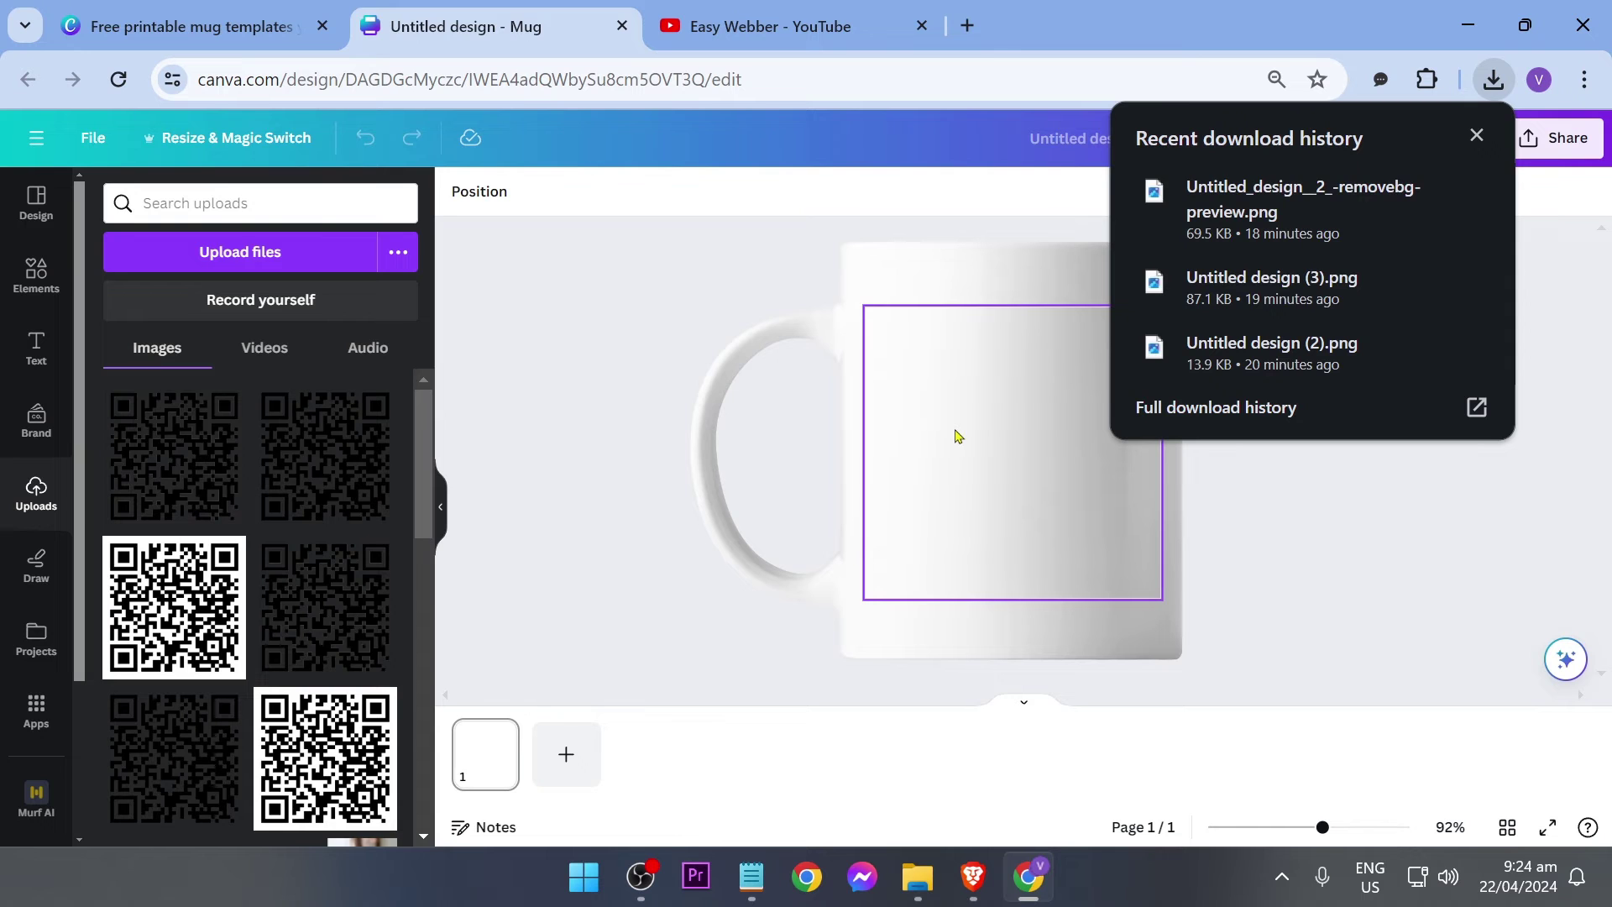
click(1024, 503)
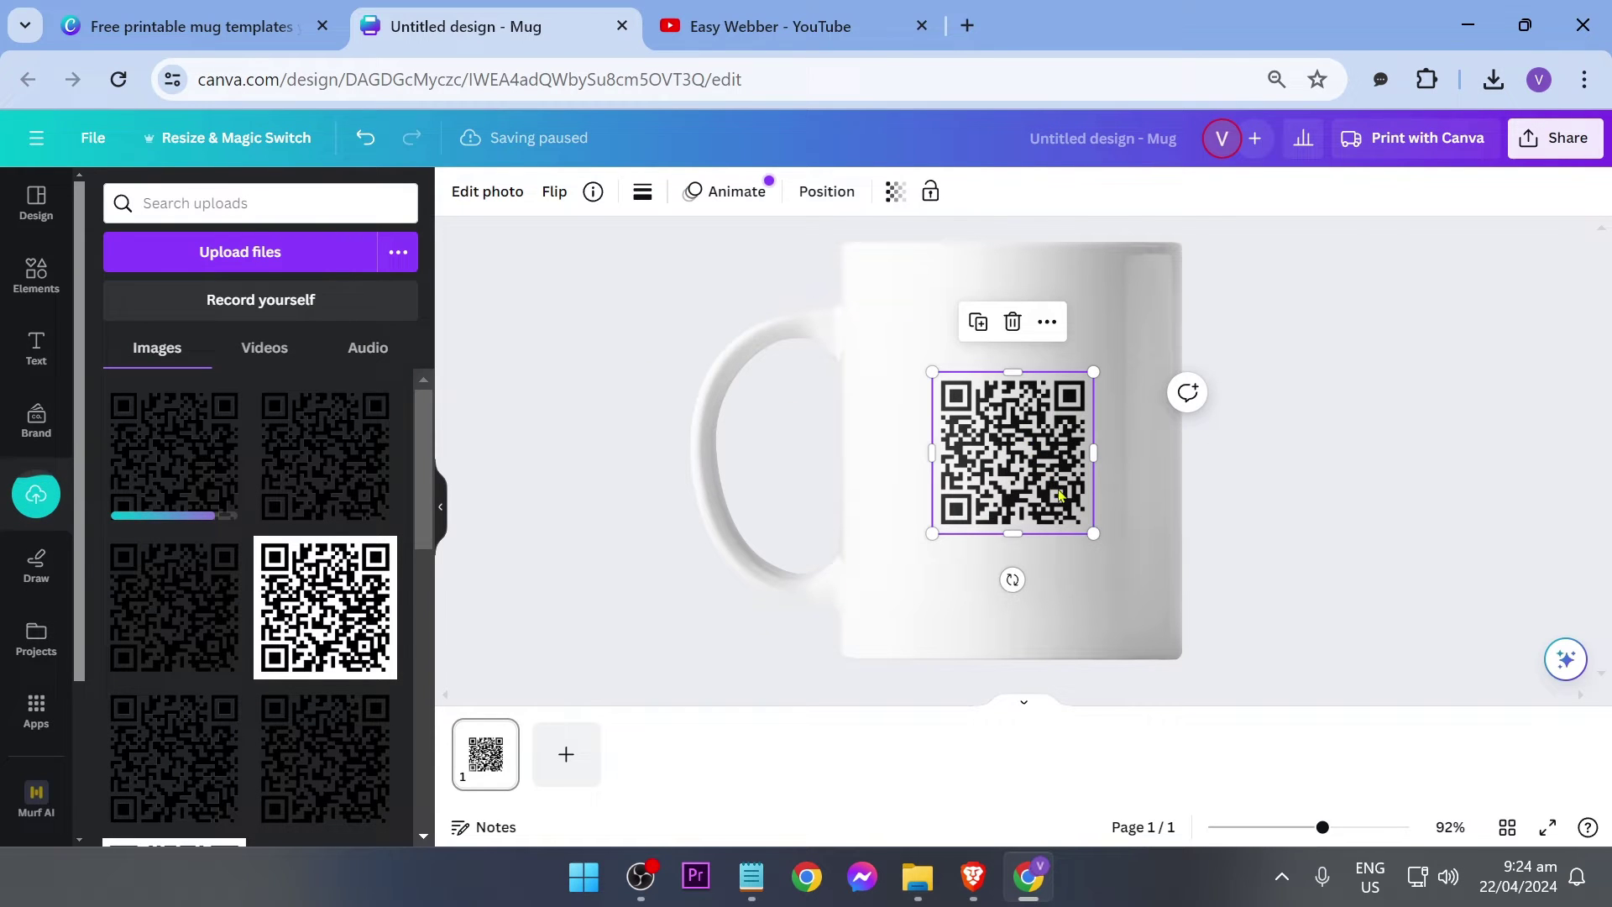
drag(1093, 533, 1176, 612)
drag(1105, 564, 1060, 527)
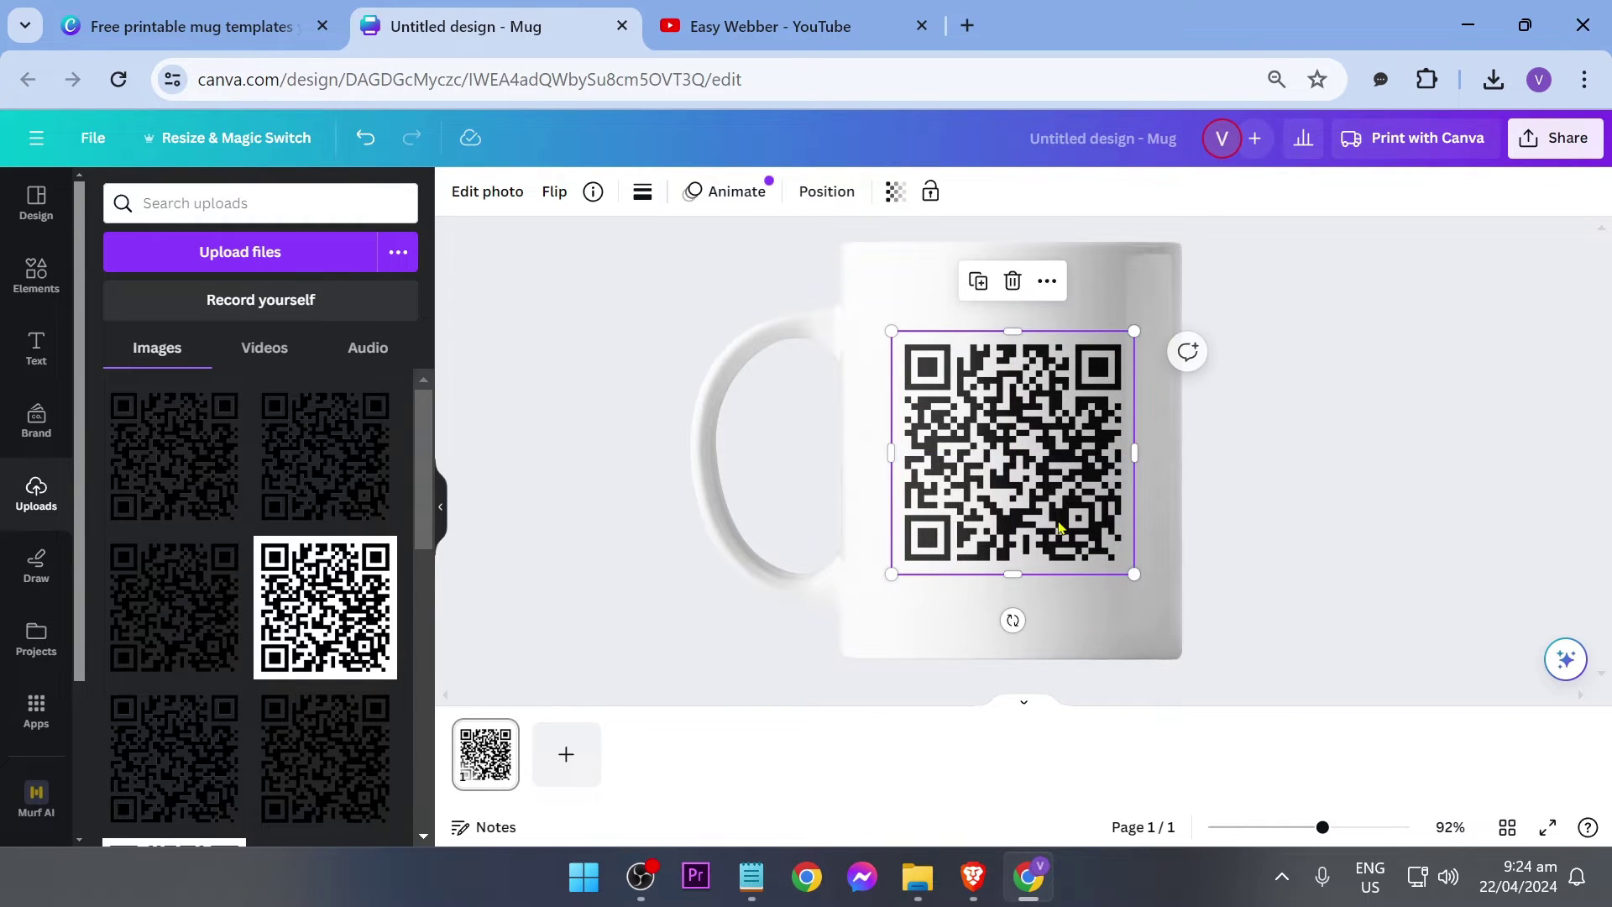
click(621, 513)
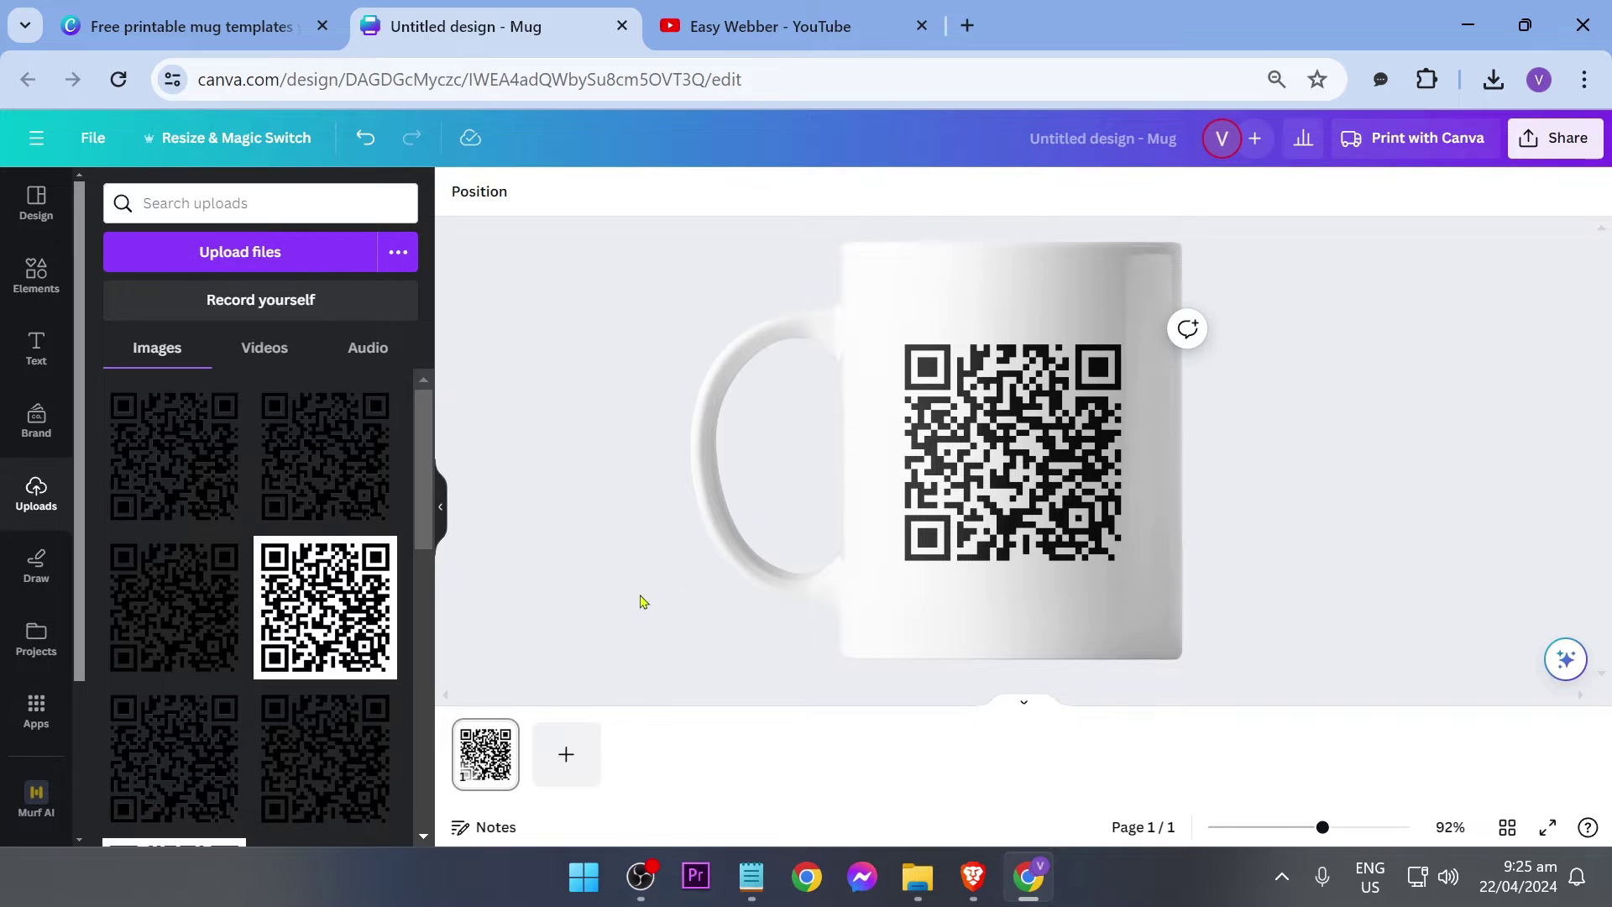
Add a second page and search Elements for 'animals' graphics.
click(567, 757)
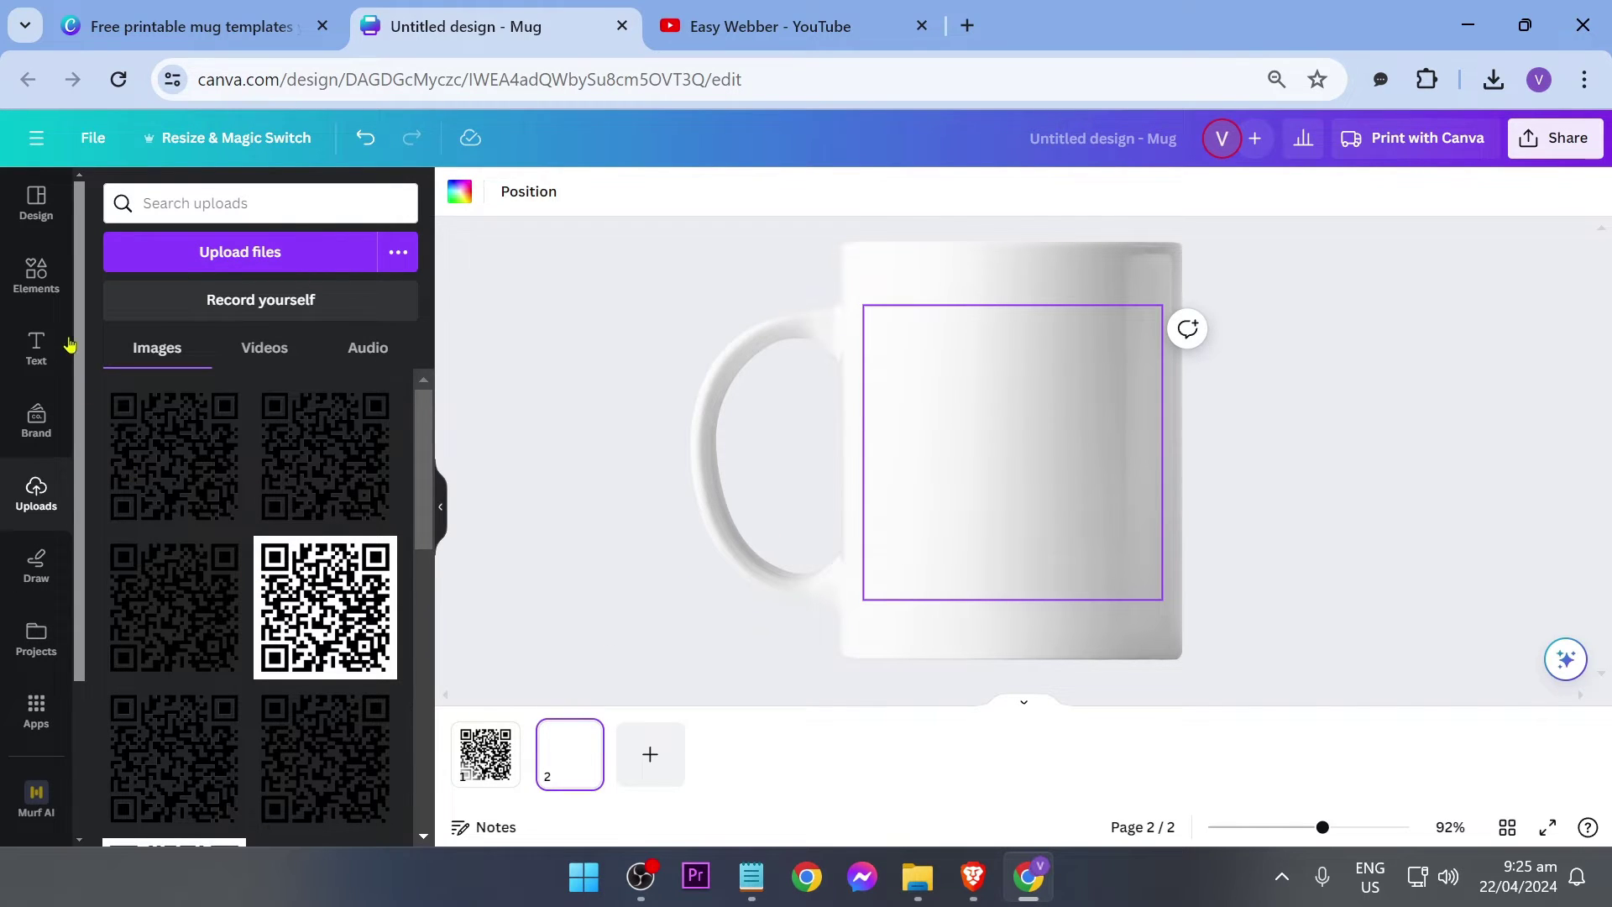
click(38, 285)
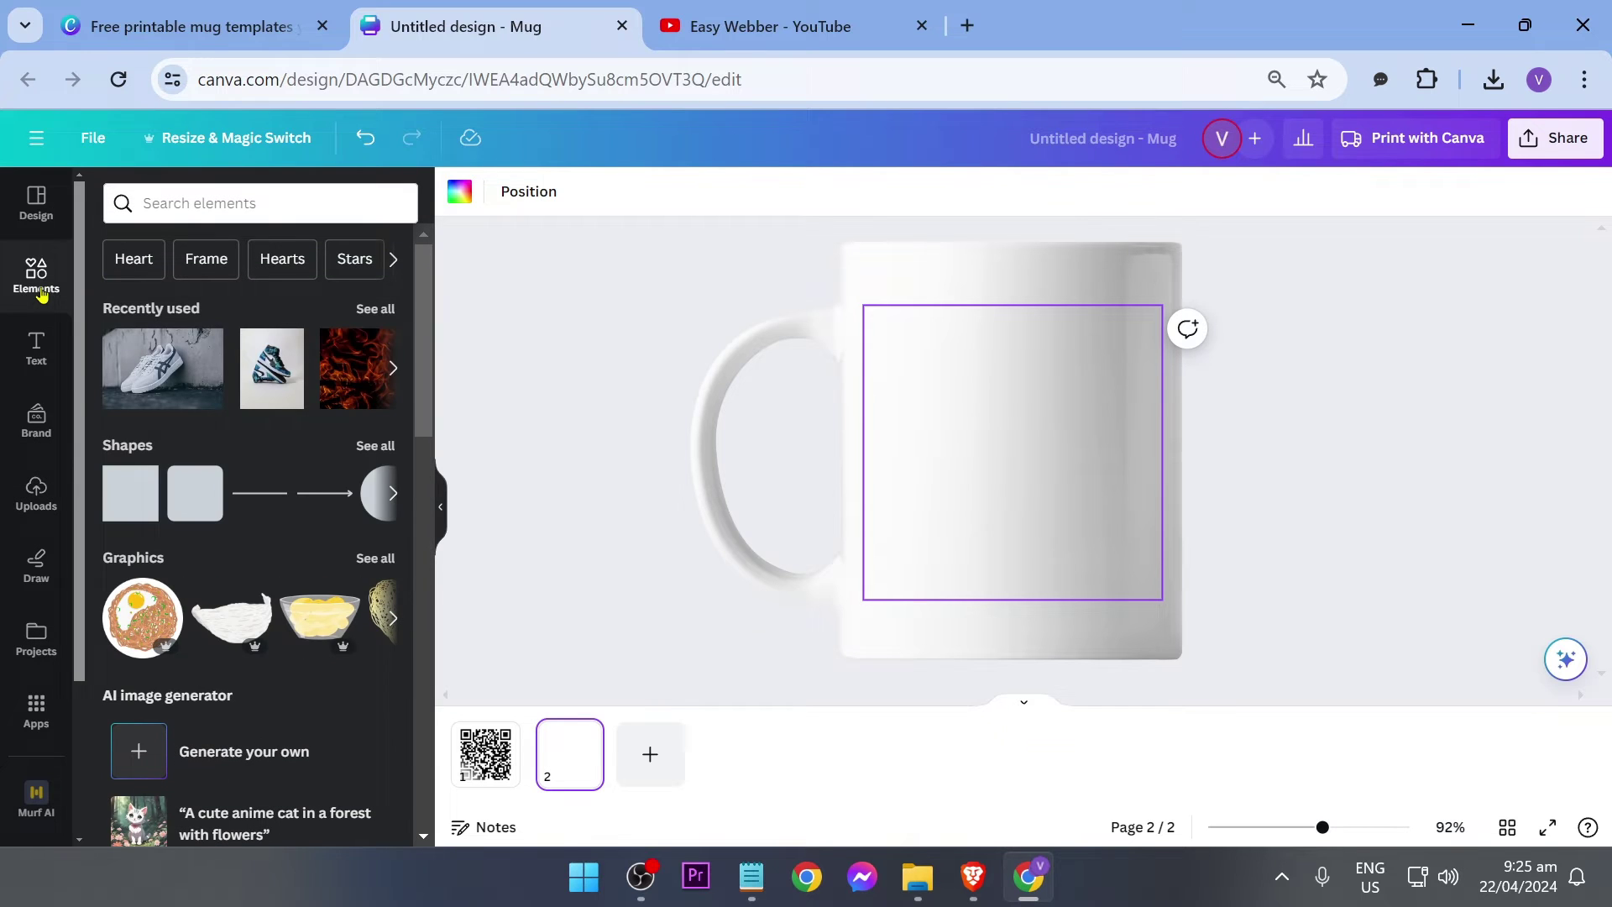
click(269, 216)
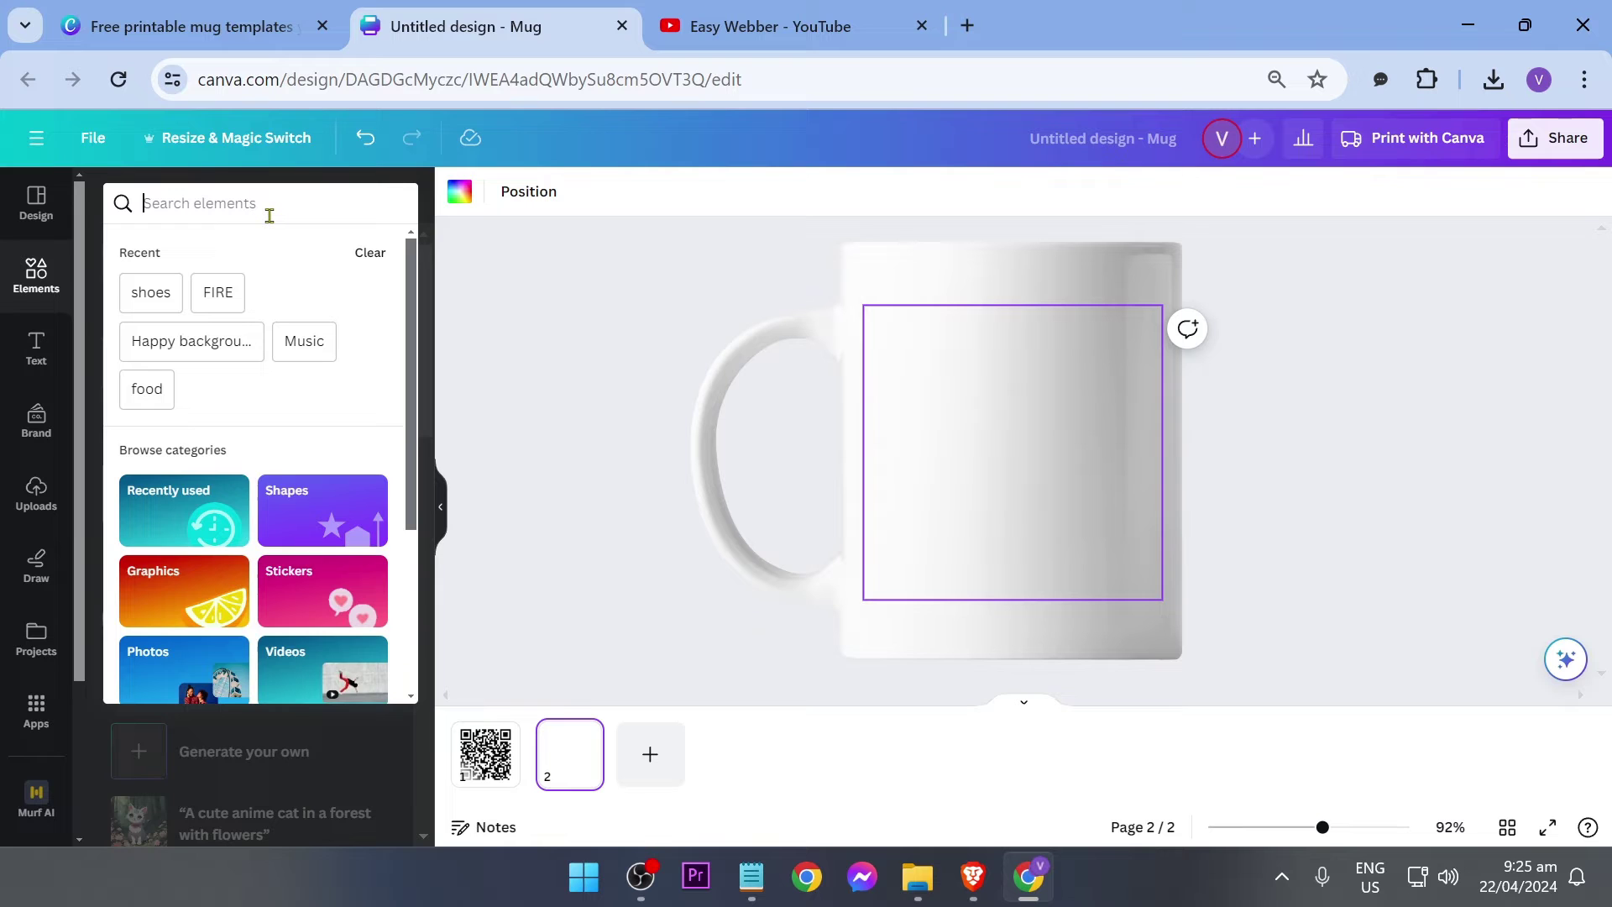
text(animals)
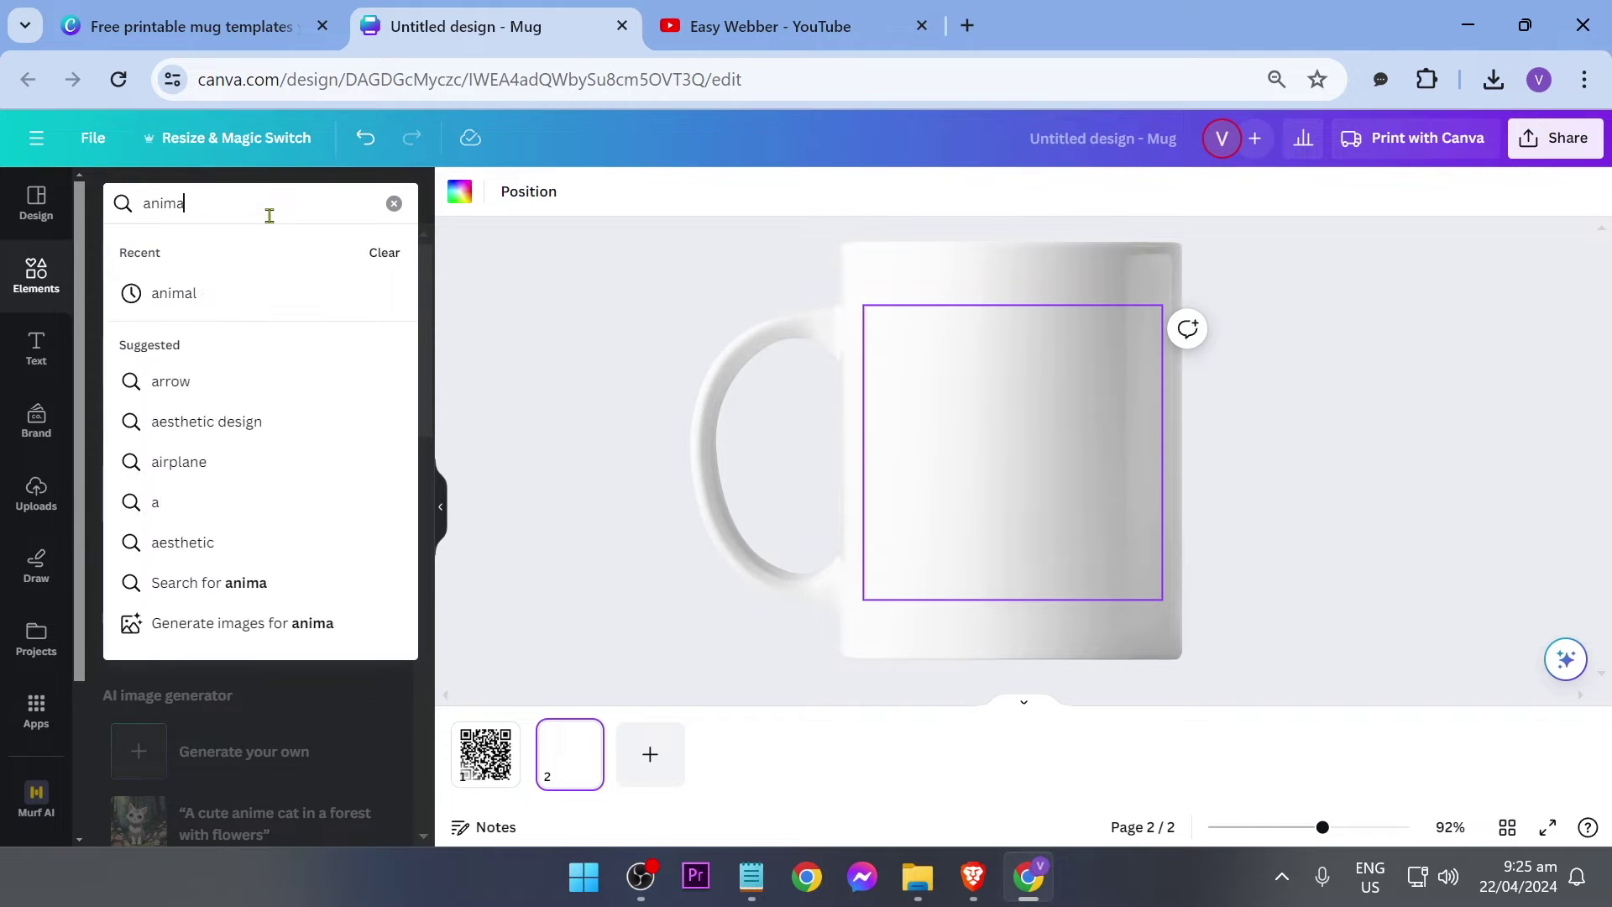
key(Return)
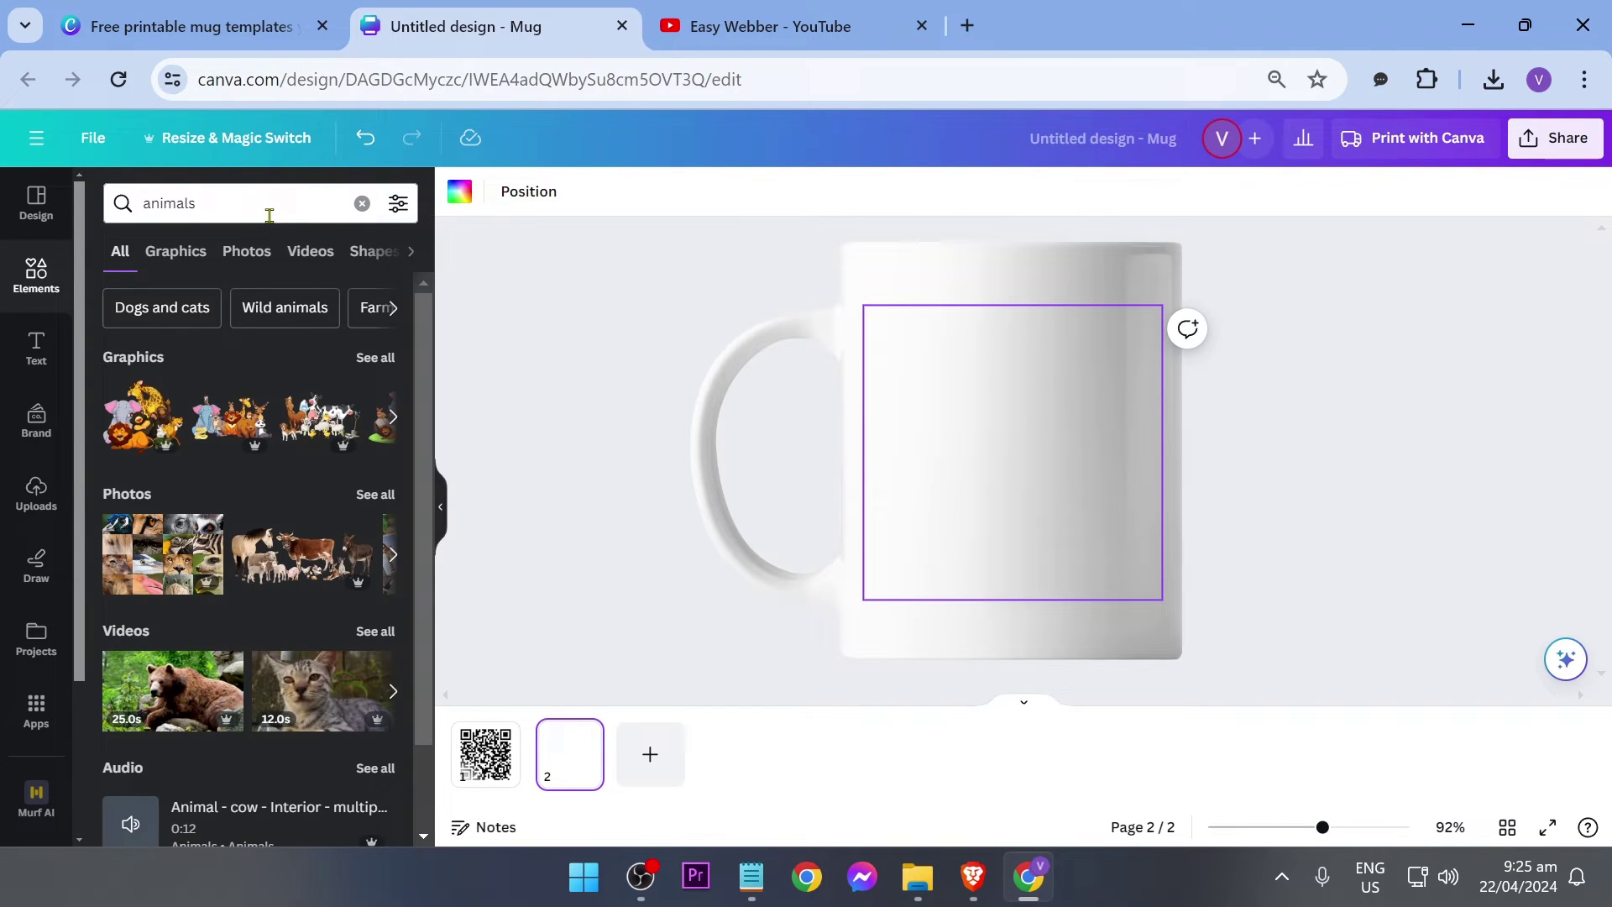
click(175, 251)
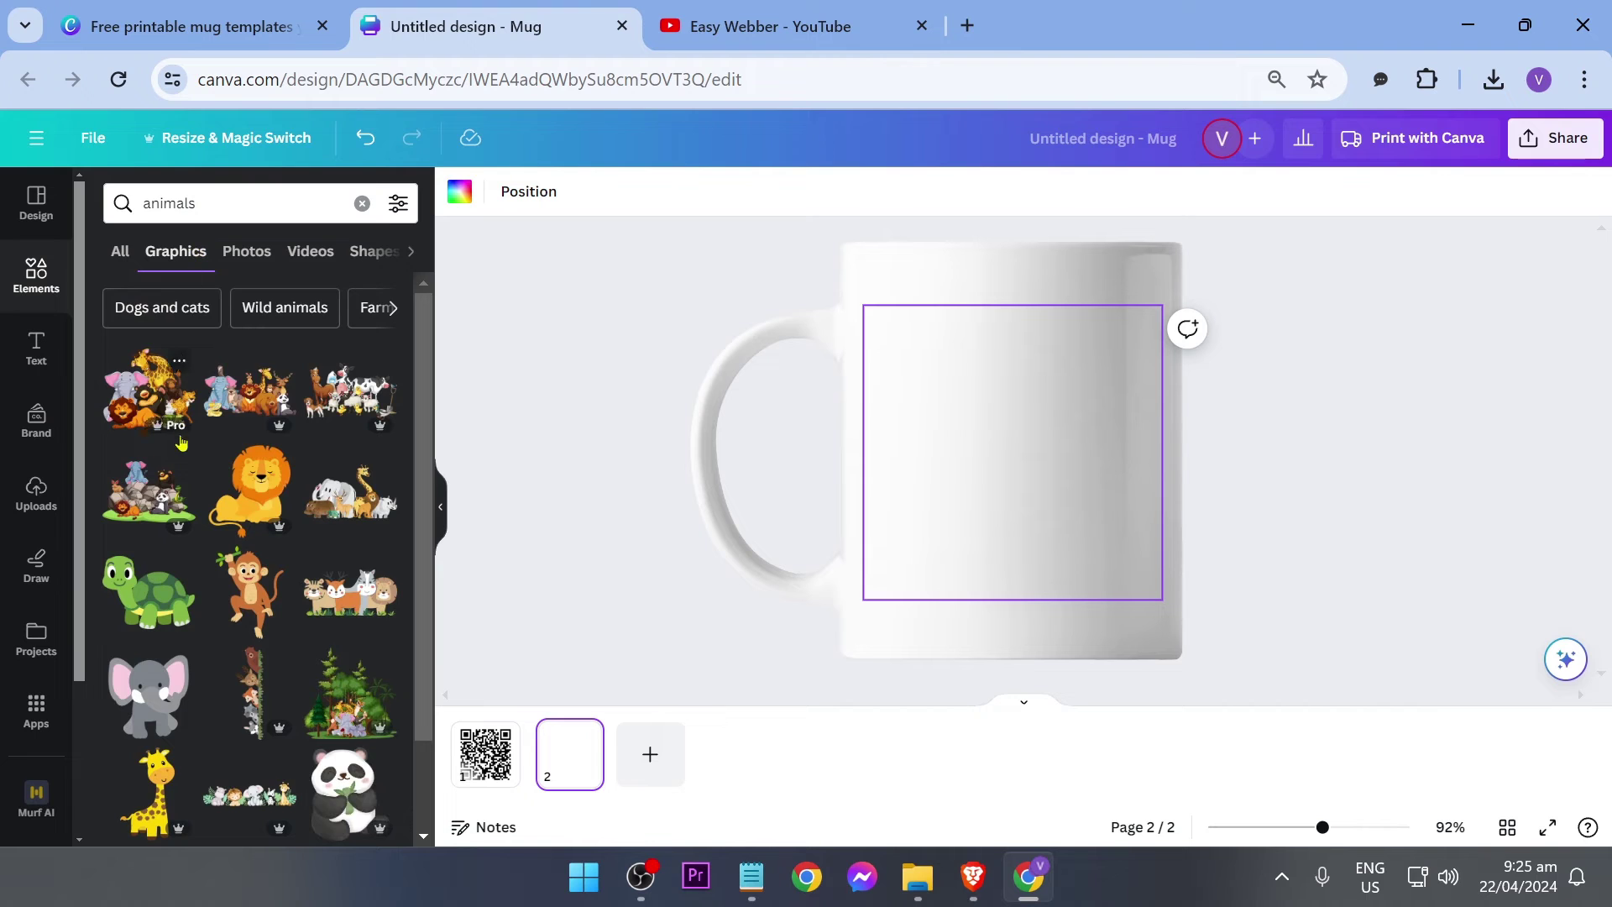
scroll(180, 443, down, 5)
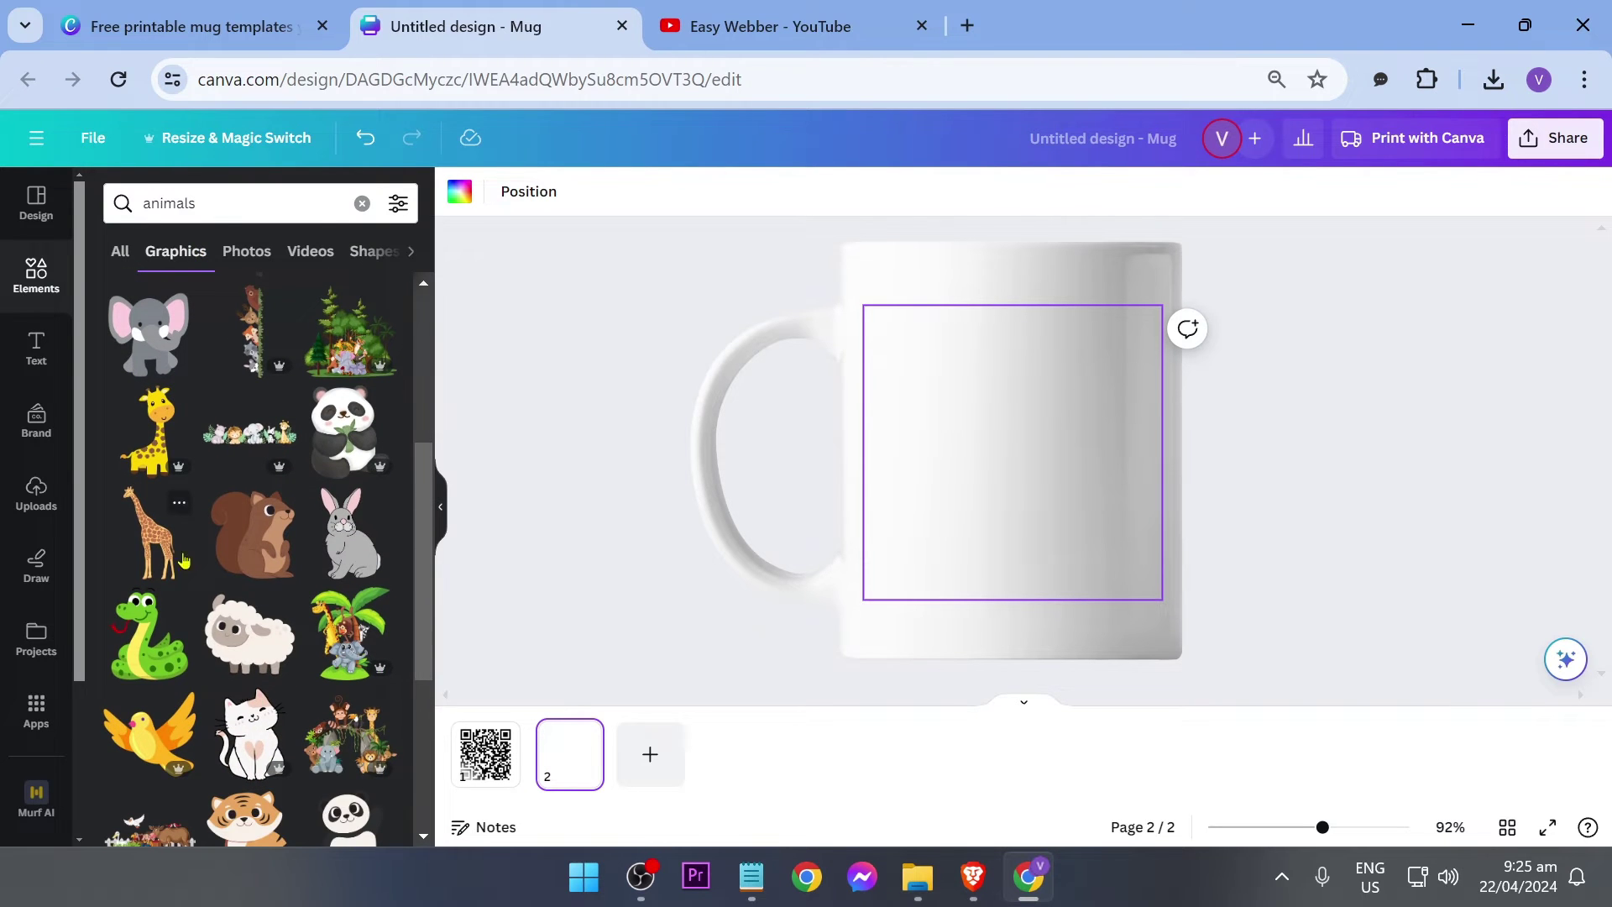
scroll(251, 684, down, 3)
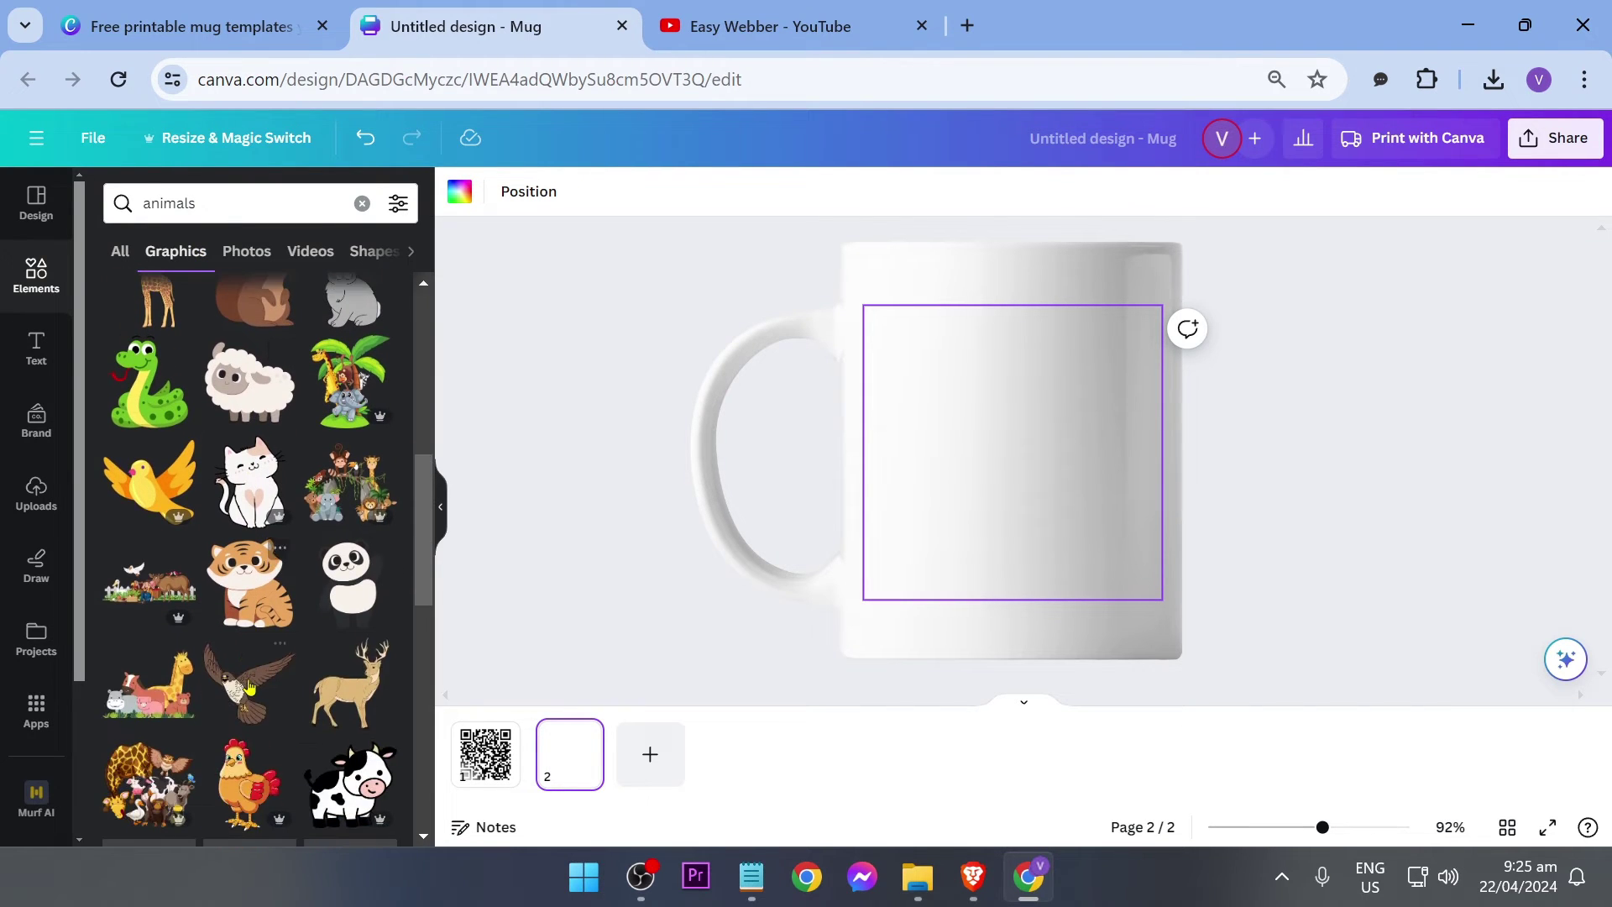
Add the waving panda graphic and enlarge it to fill the mug face.
click(342, 604)
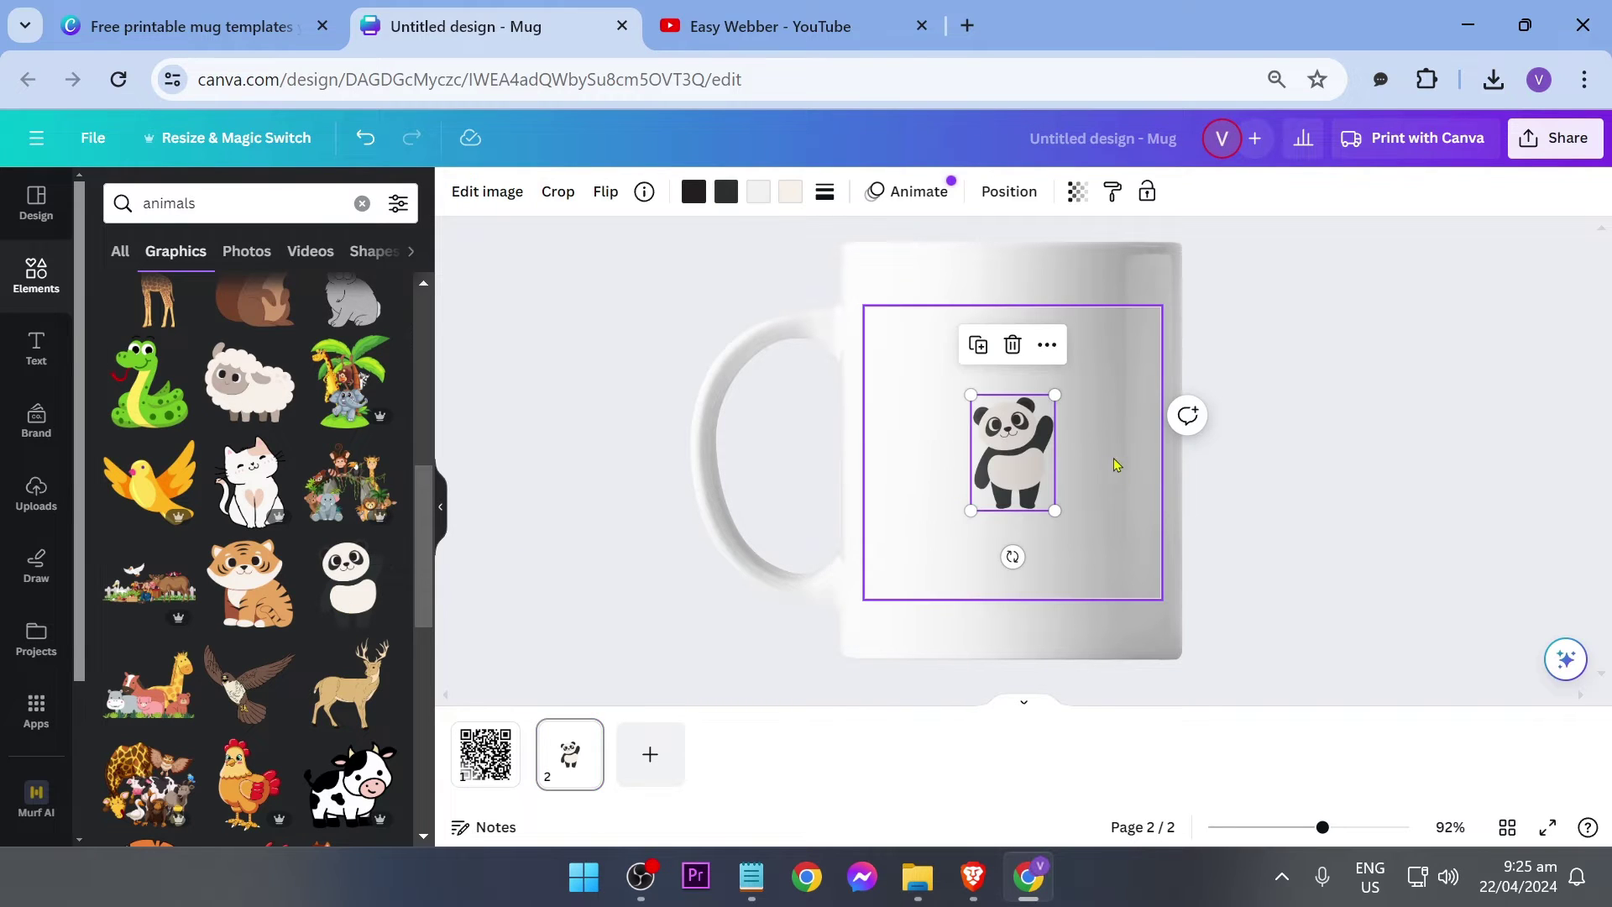
drag(1055, 511, 1116, 597)
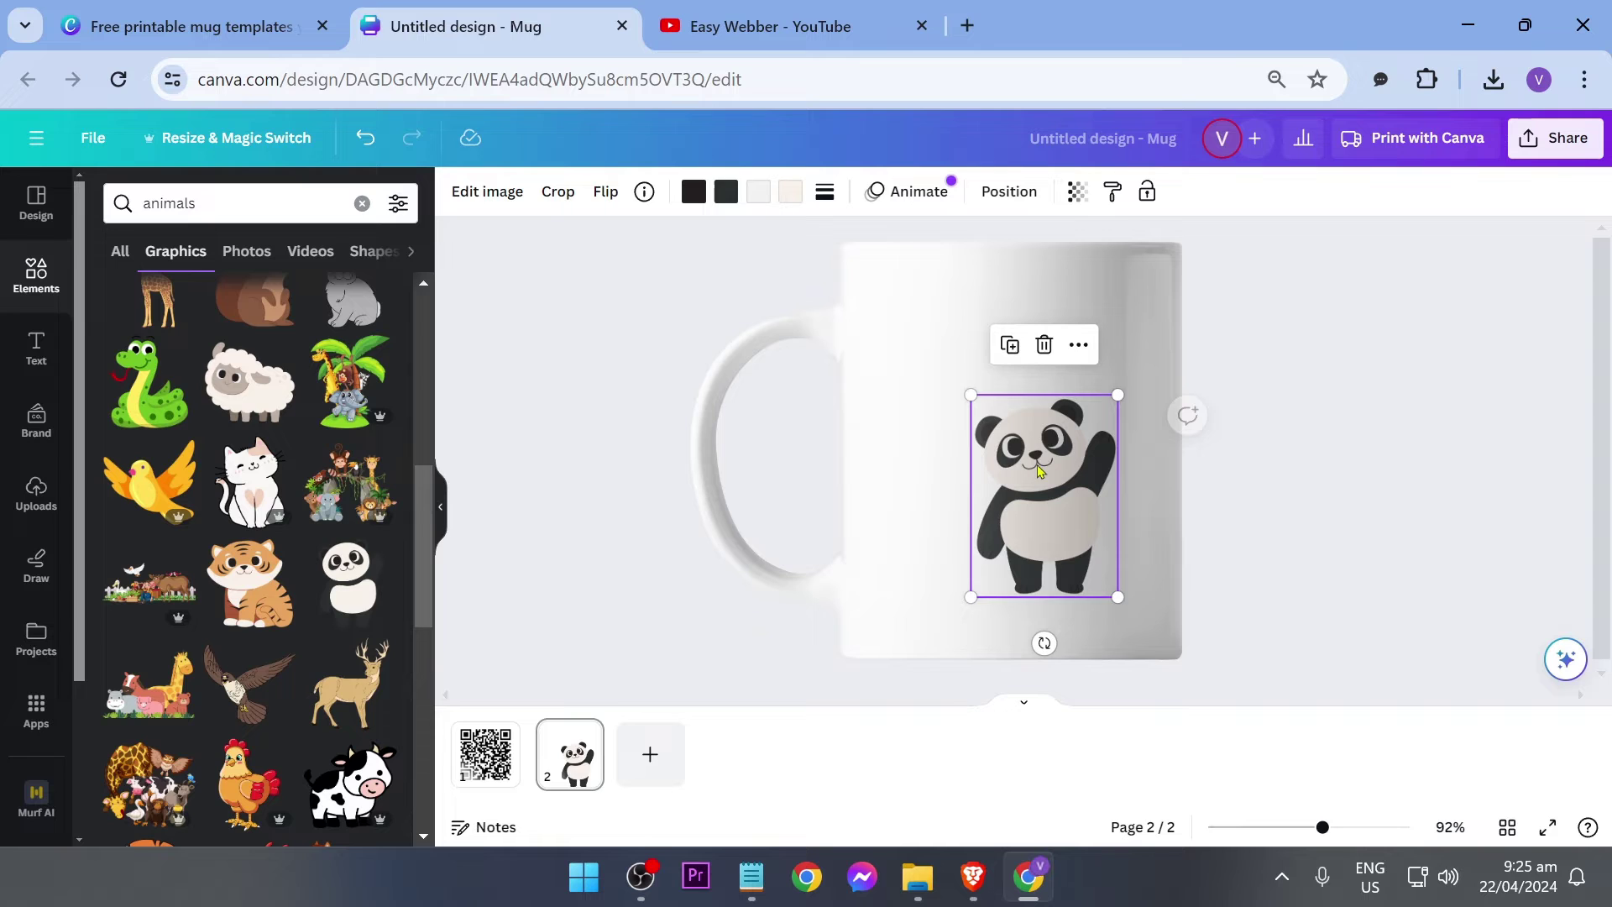
drag(971, 391, 893, 289)
drag(1041, 467, 998, 482)
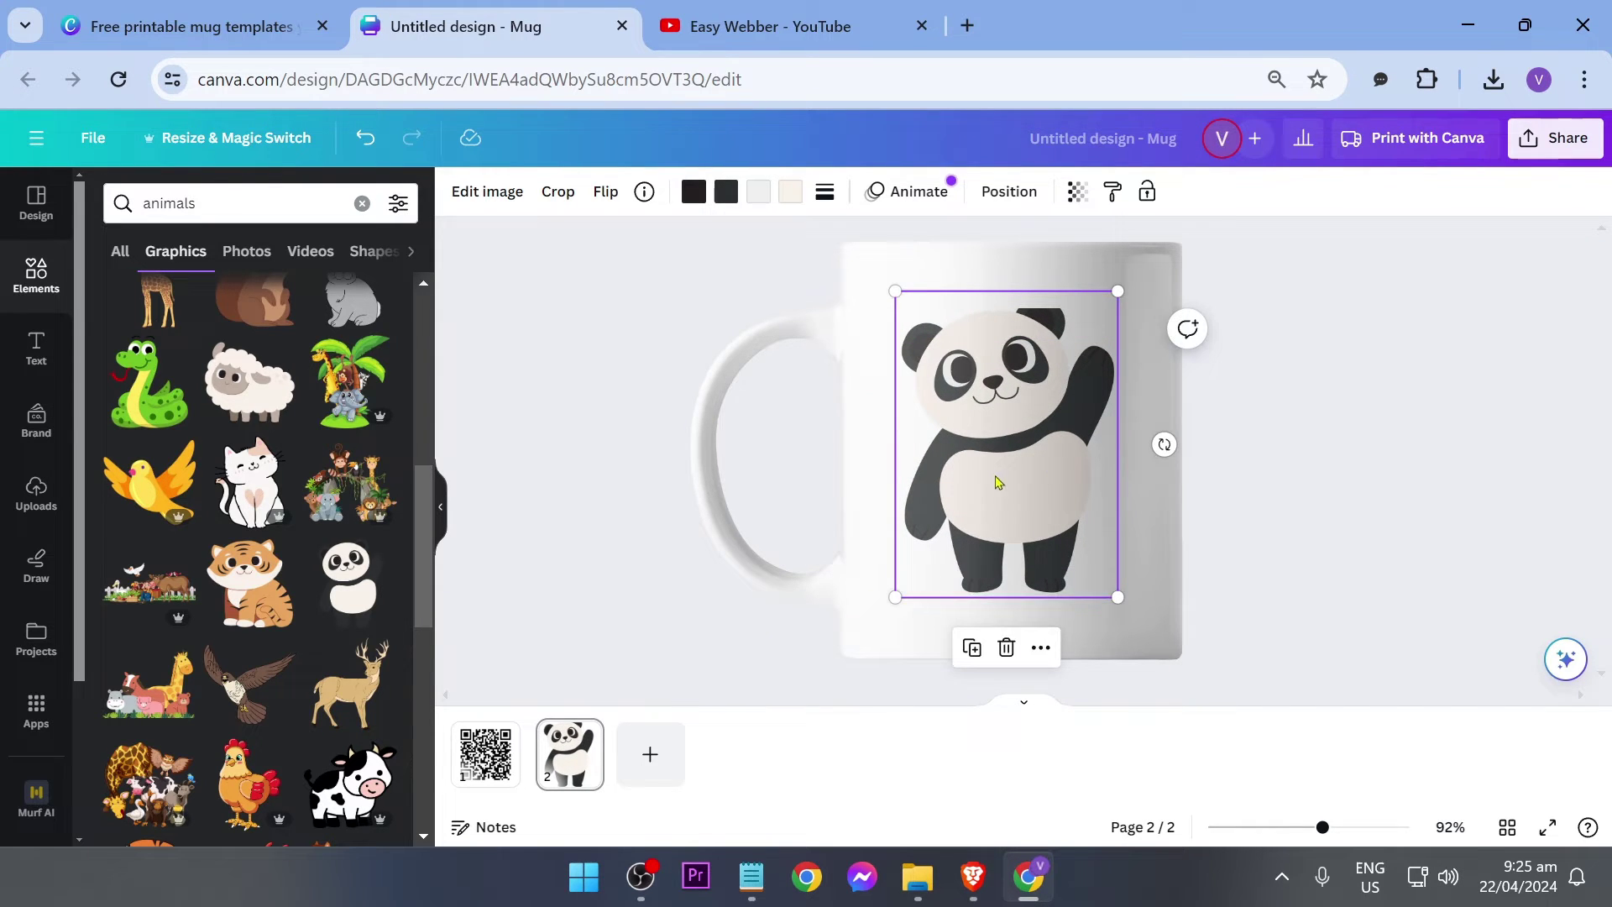
click(1286, 512)
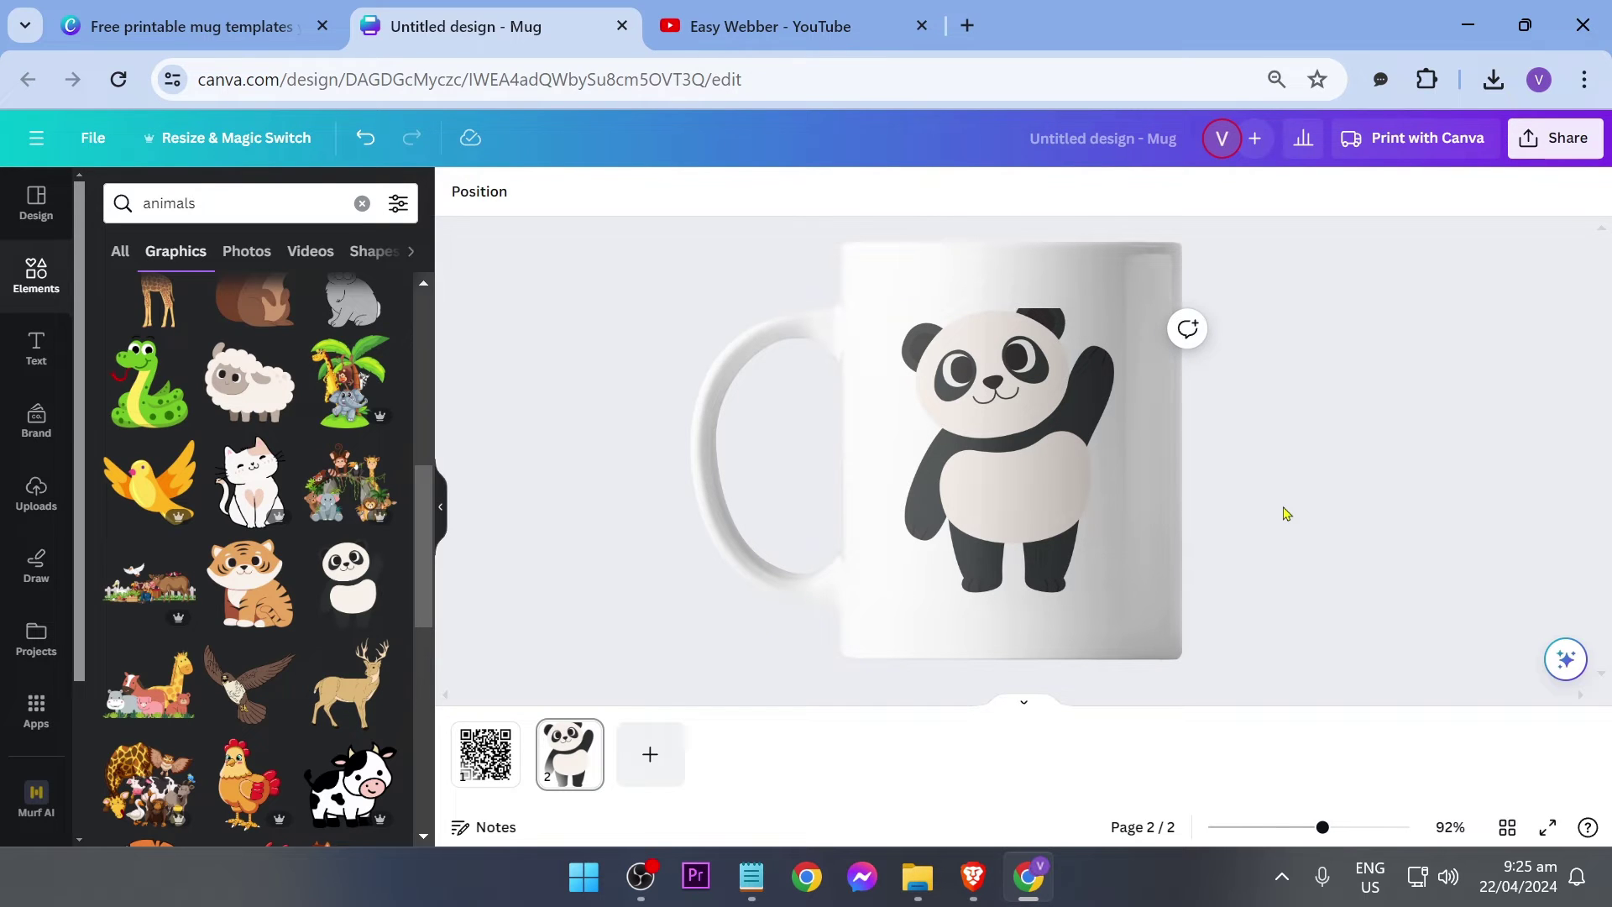
Add the recently used curved text and change it to 'you want' / 'some coffee?'.
click(38, 347)
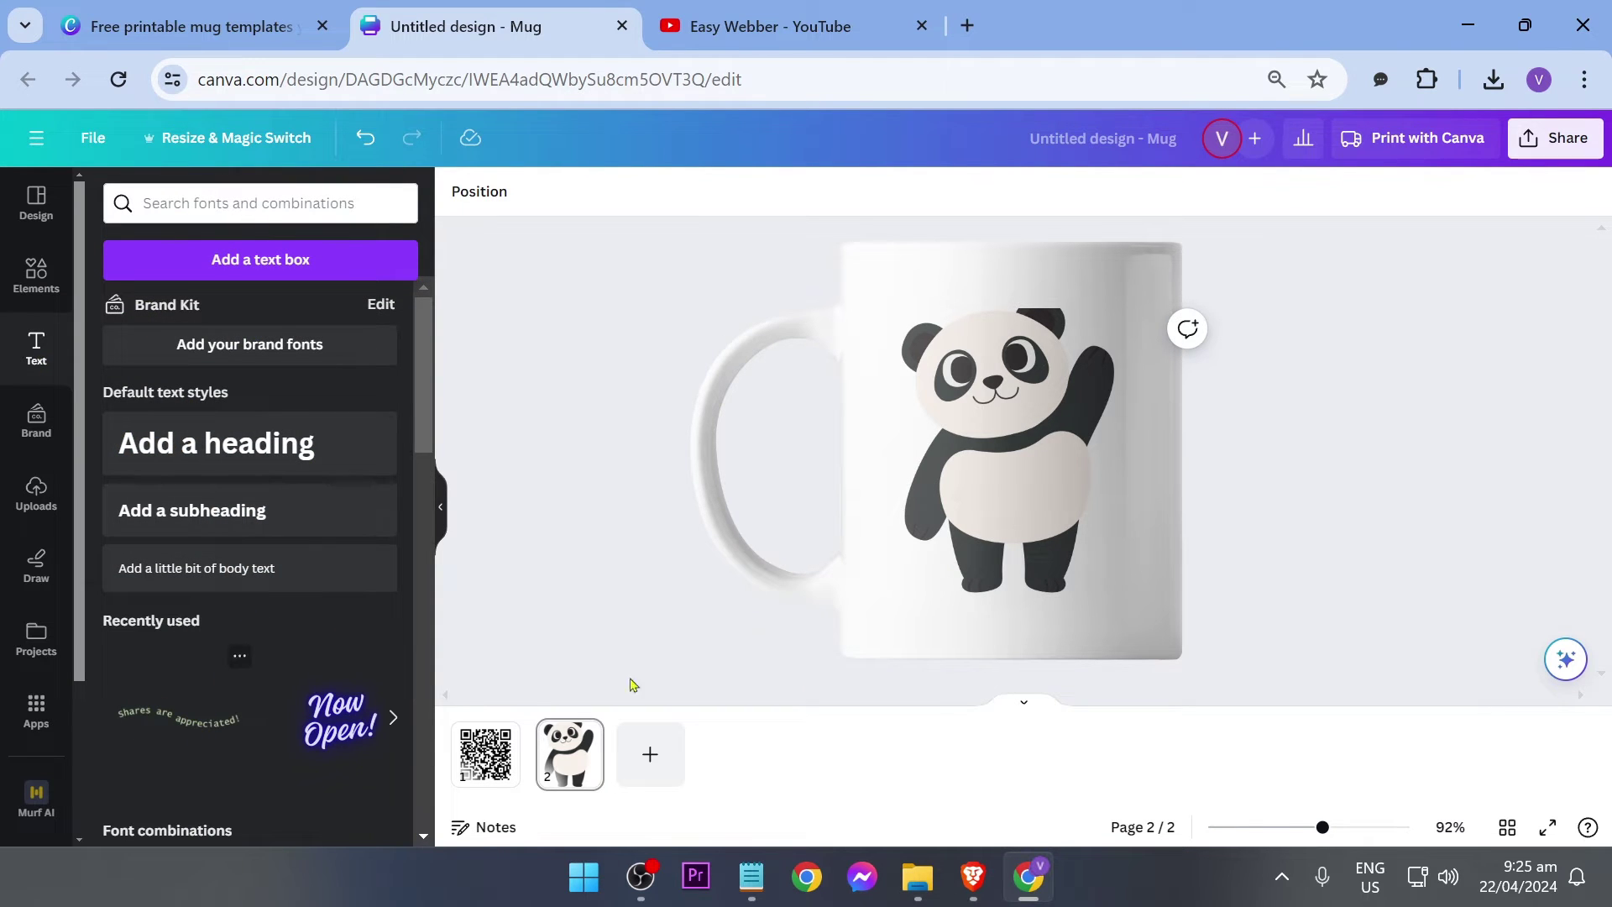
click(984, 446)
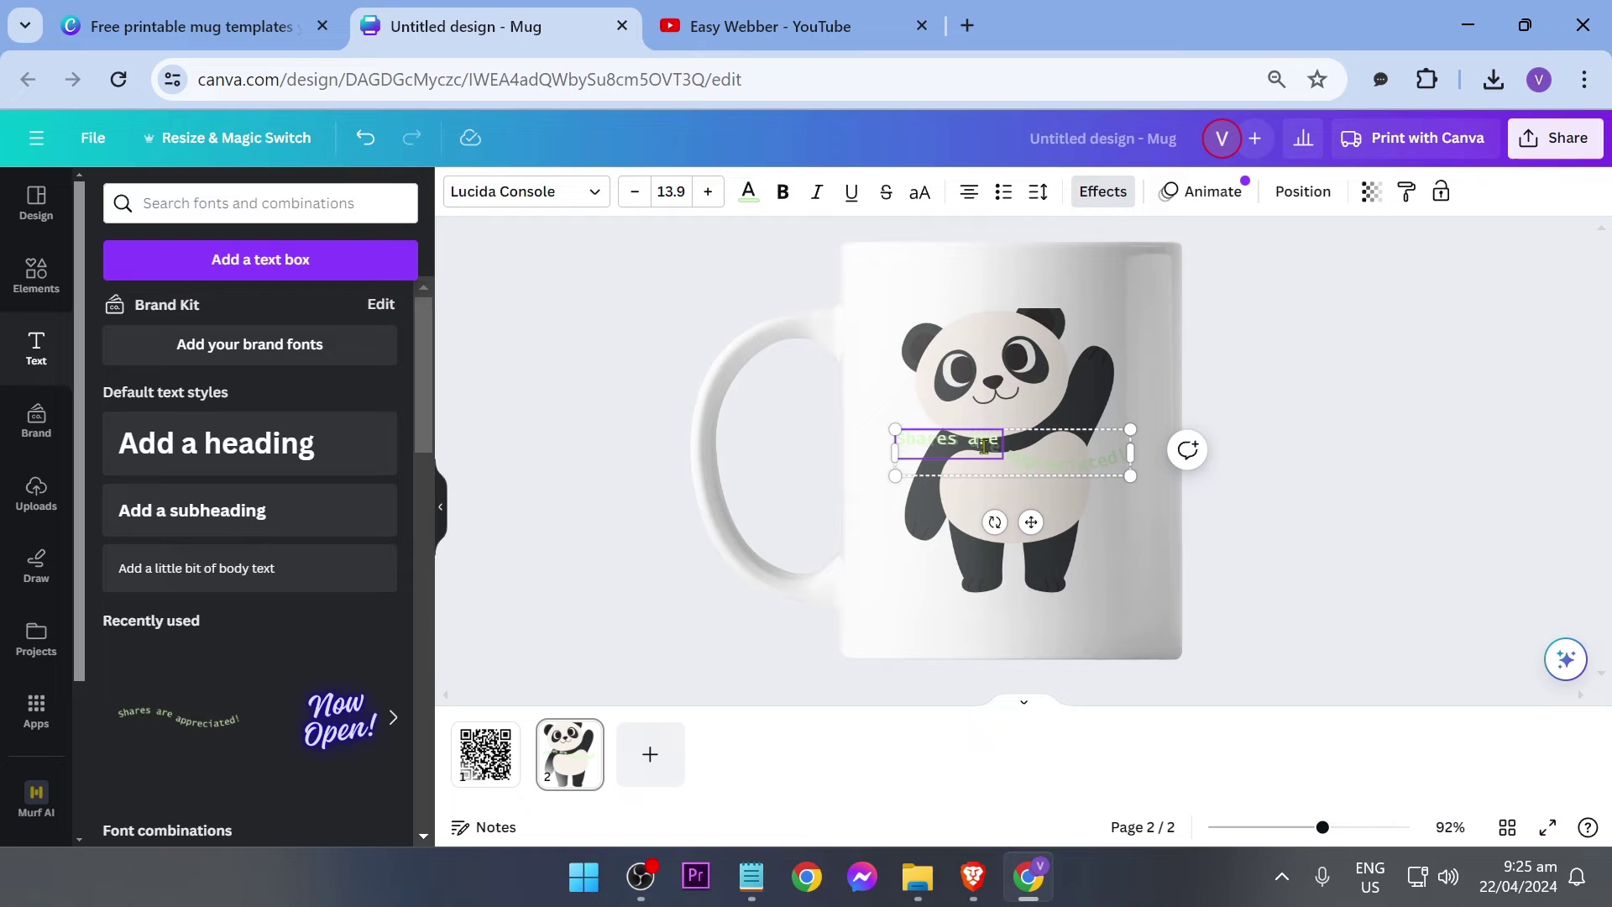
key(ctrl+a)
text(How are you?)
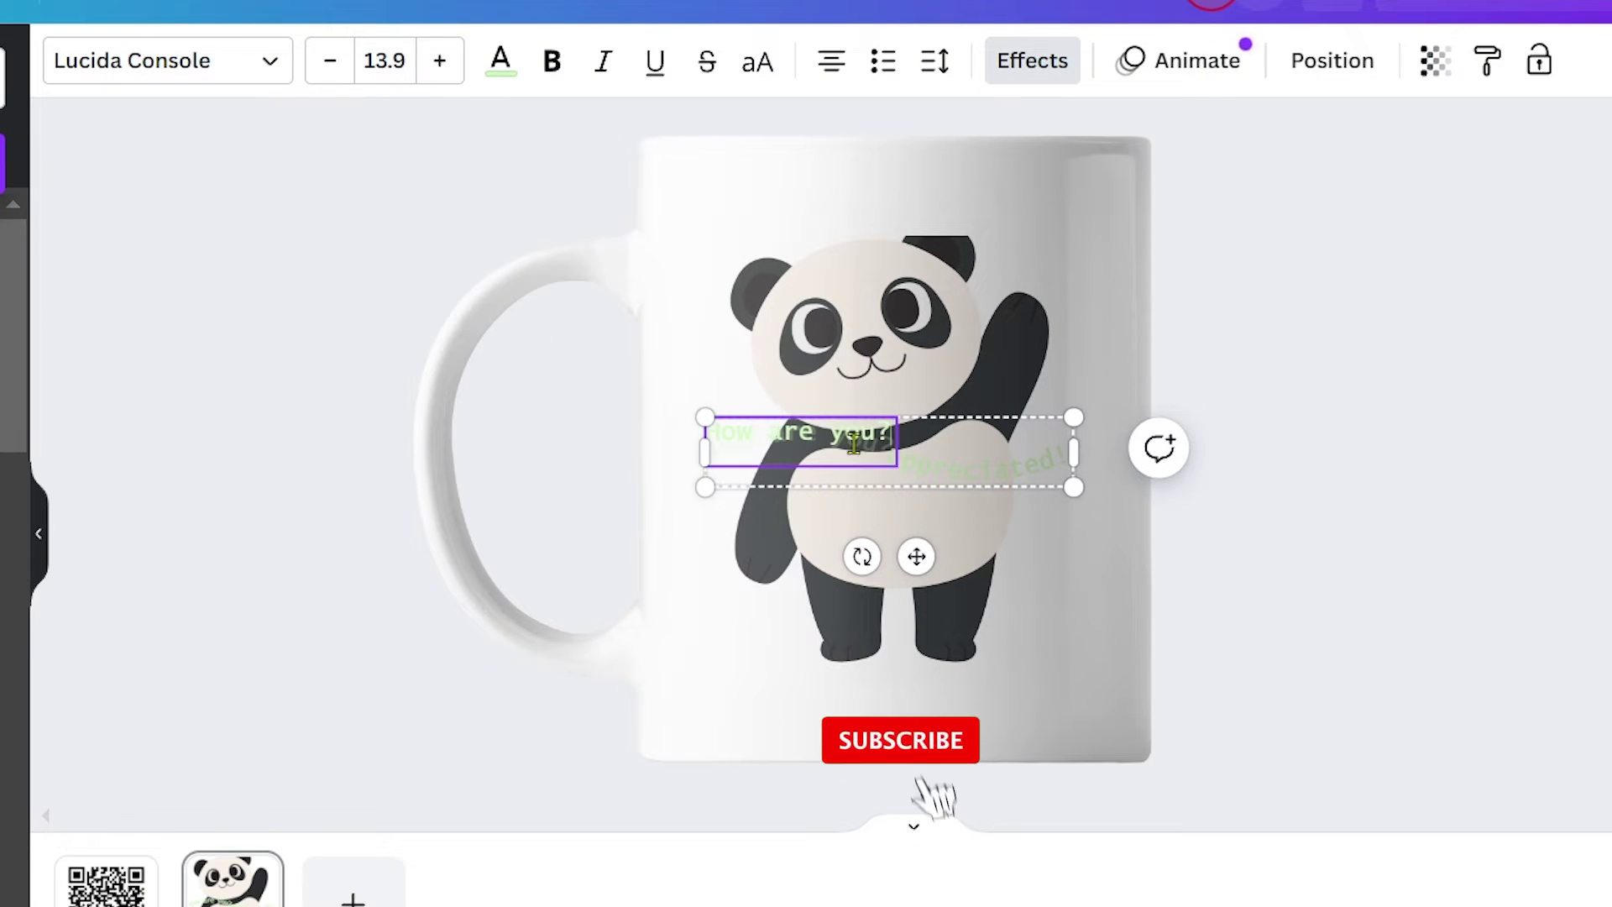
key(ctrl+a)
text(you want)
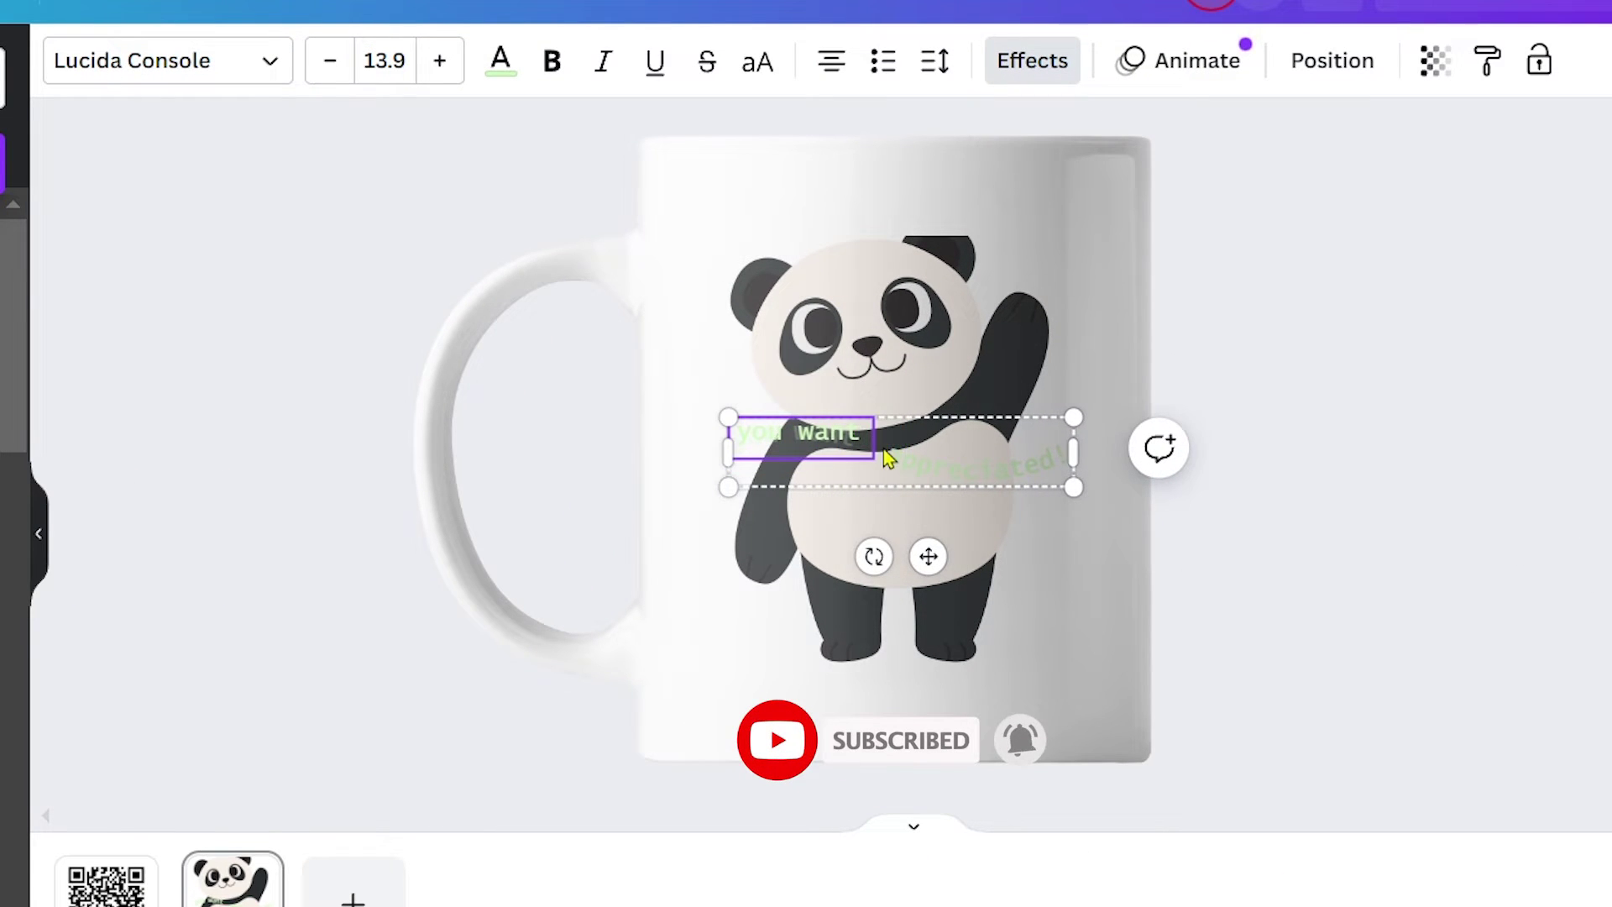
click(890, 462)
key(ctrl+a)
text(some coffee?)
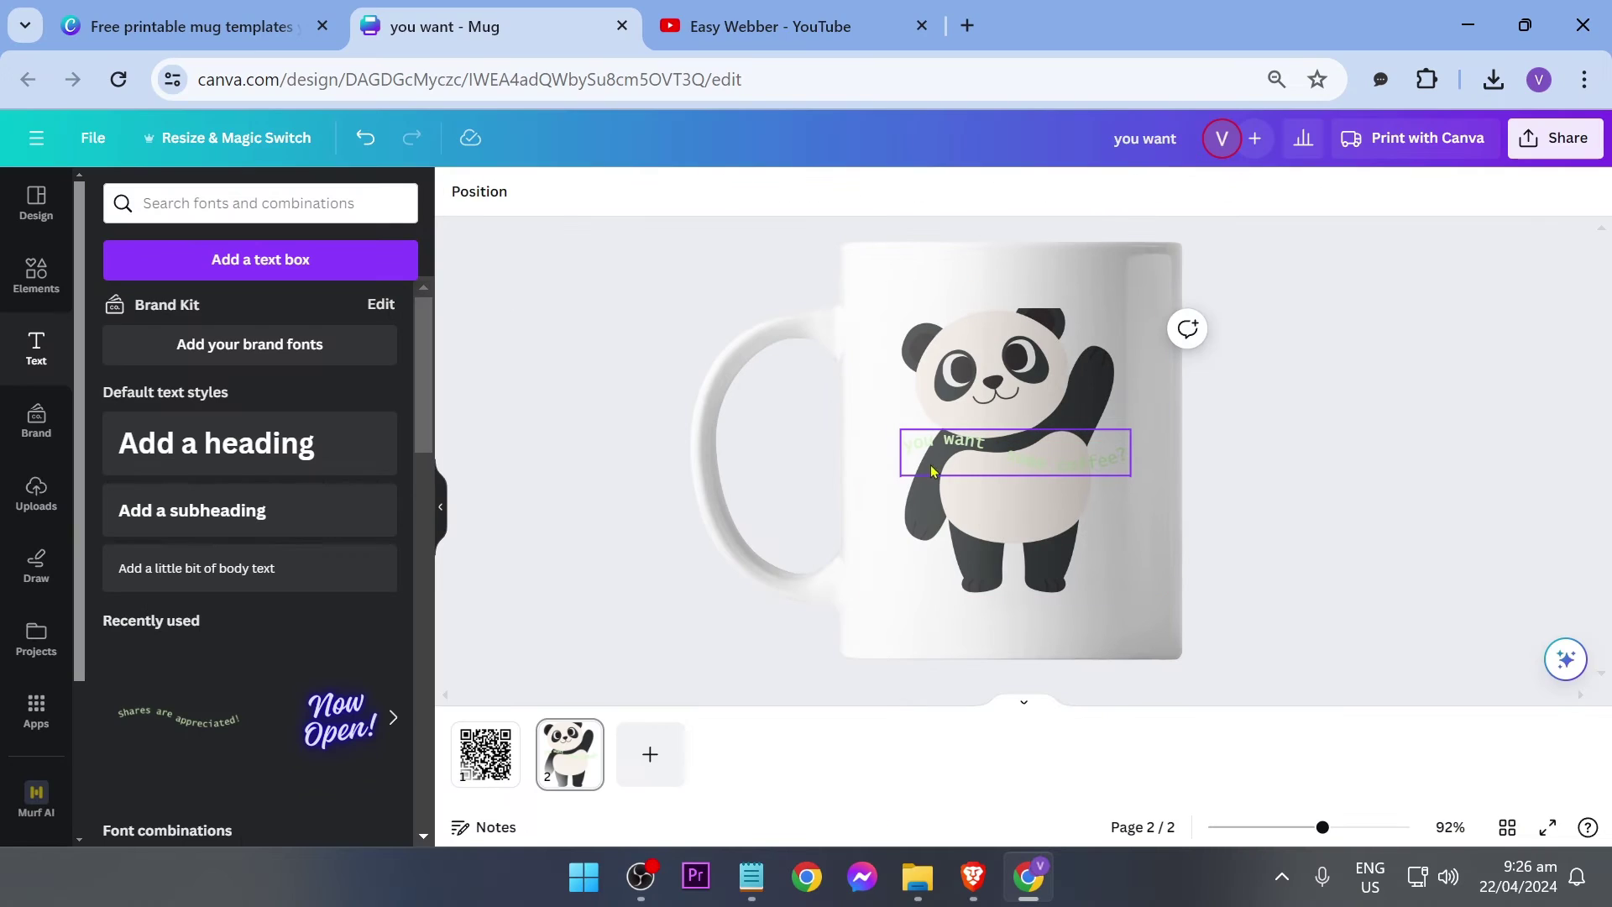
Make the curved text dark and position it above the panda's head.
click(1065, 450)
drag(1064, 450, 1057, 630)
click(1058, 630)
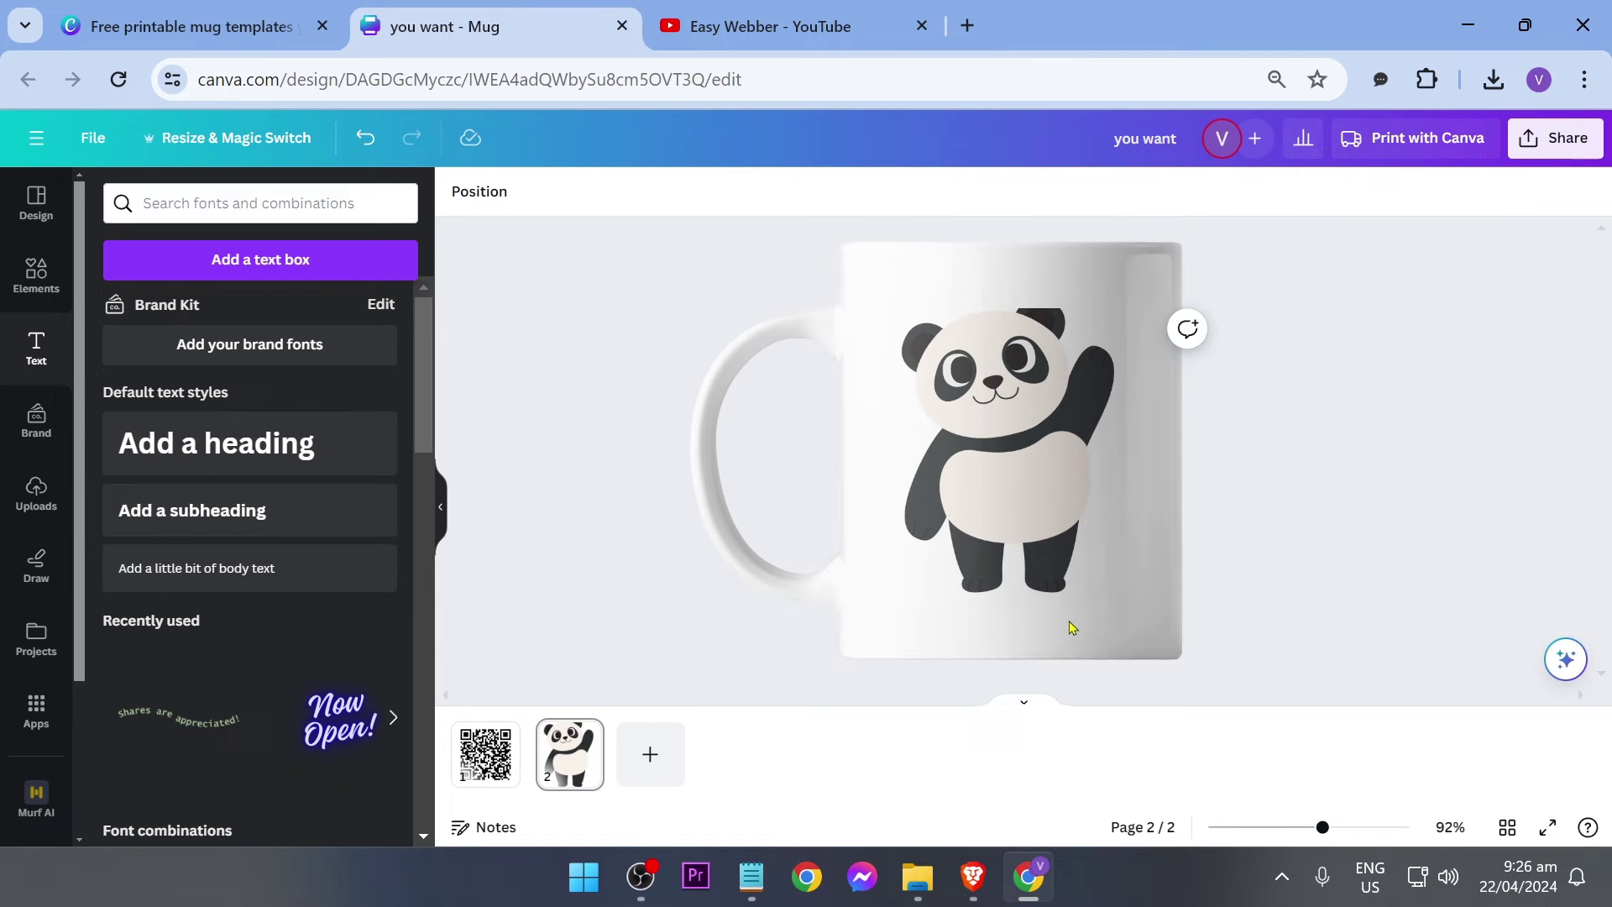
drag(1028, 619, 1041, 458)
click(749, 191)
click(168, 614)
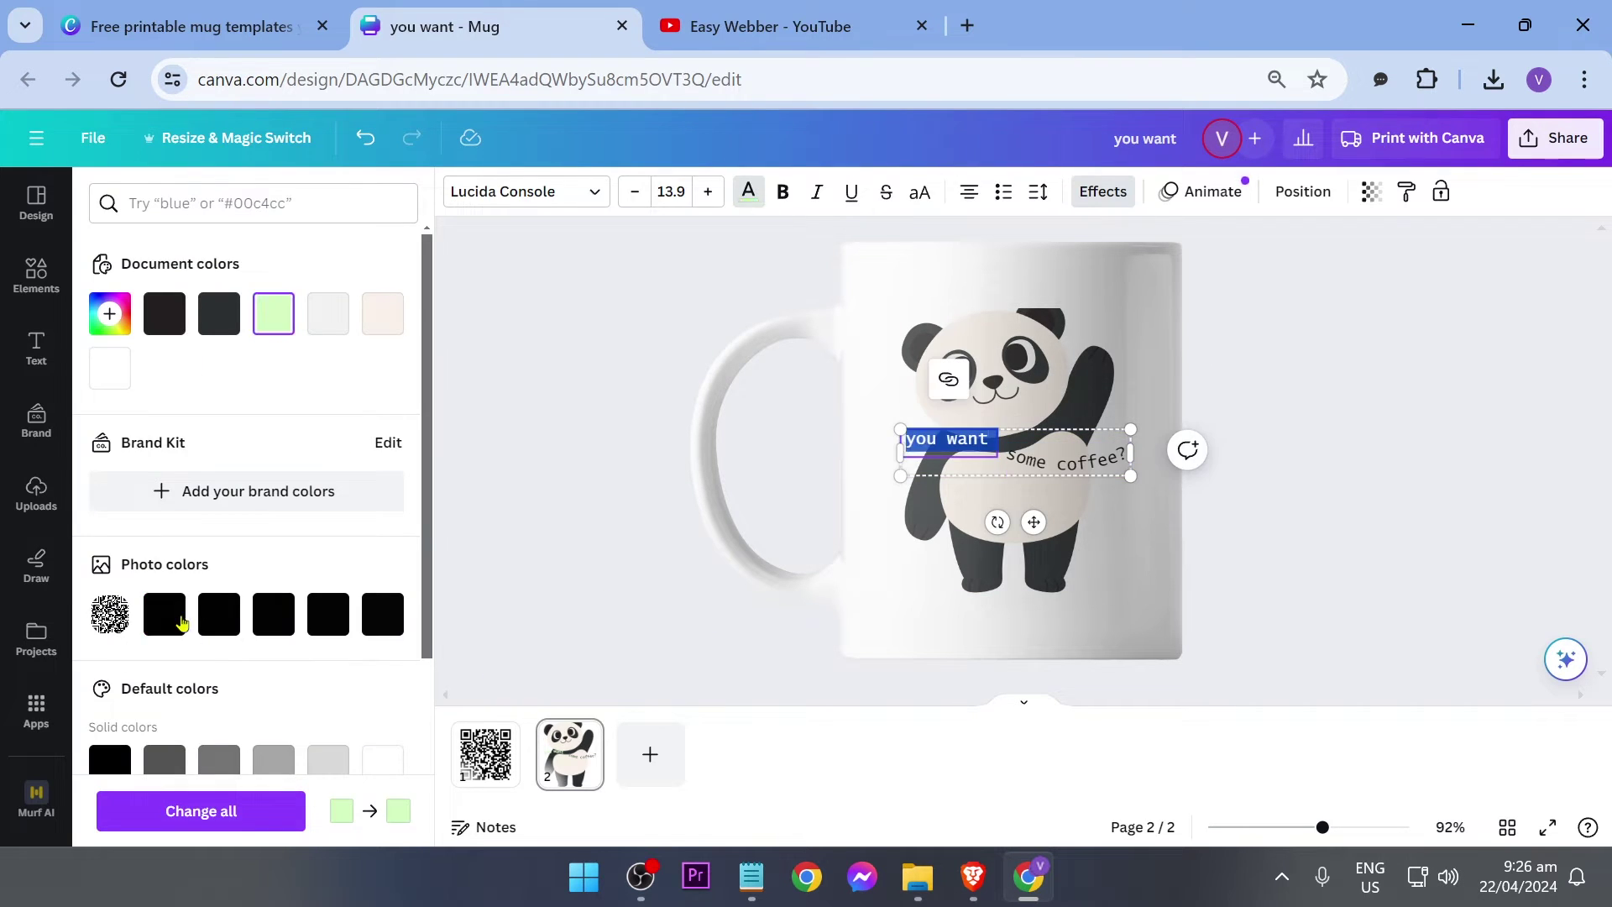
click(1041, 470)
drag(1033, 522, 1036, 392)
Shrink the panda and move it down below the curved text.
click(1014, 471)
drag(1015, 469, 1014, 502)
key(ctrl+z)
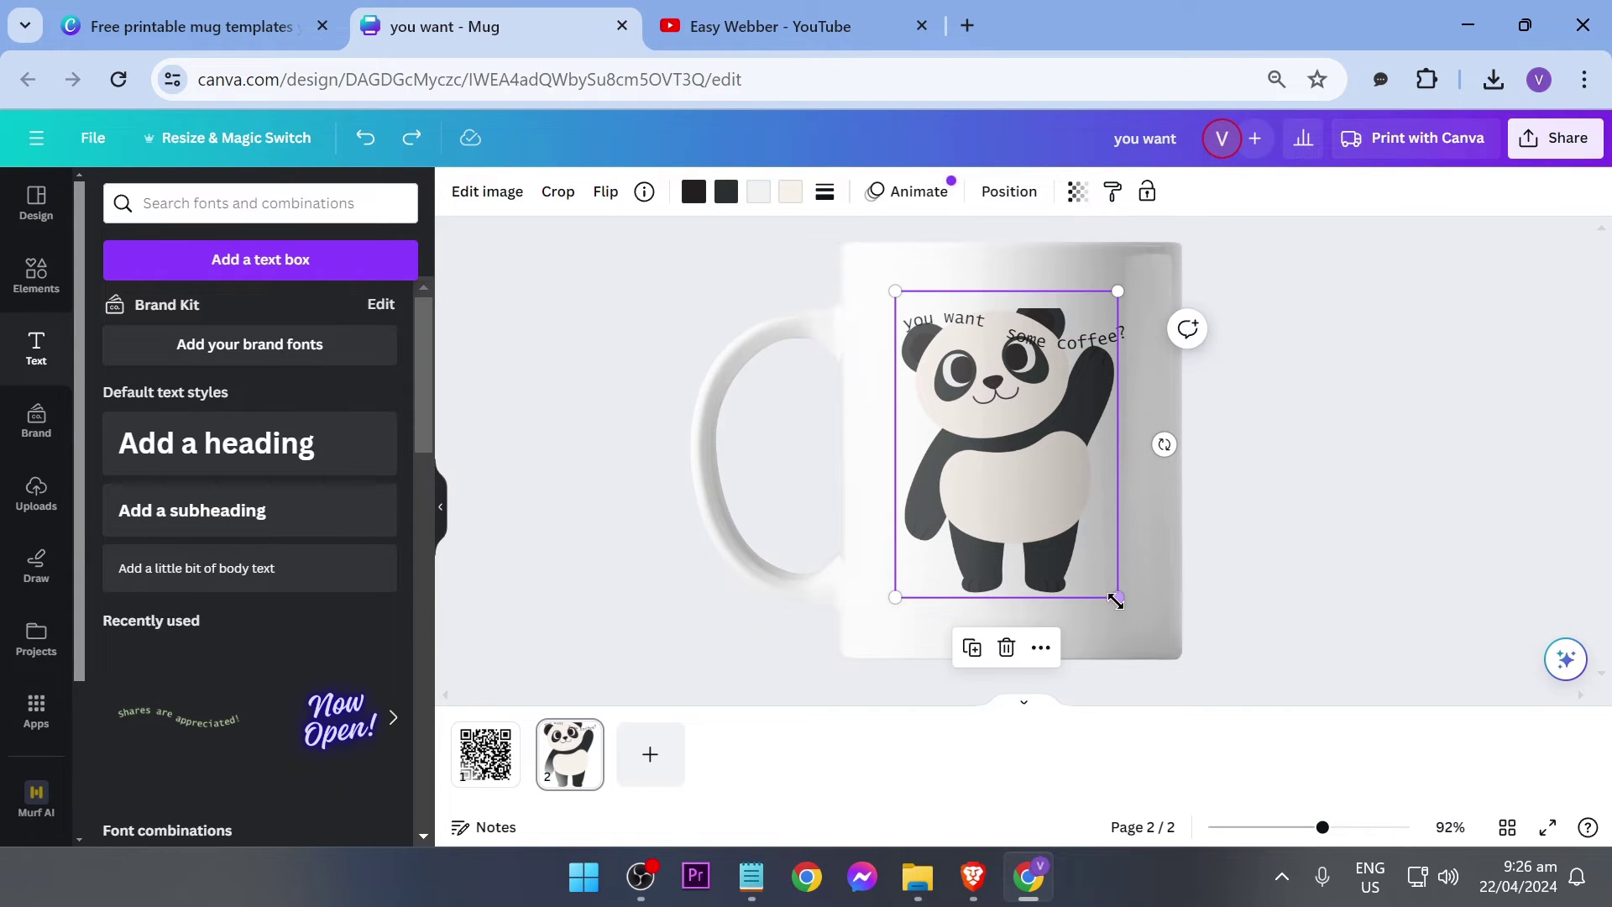
drag(1120, 603, 1040, 487)
drag(986, 384, 1034, 461)
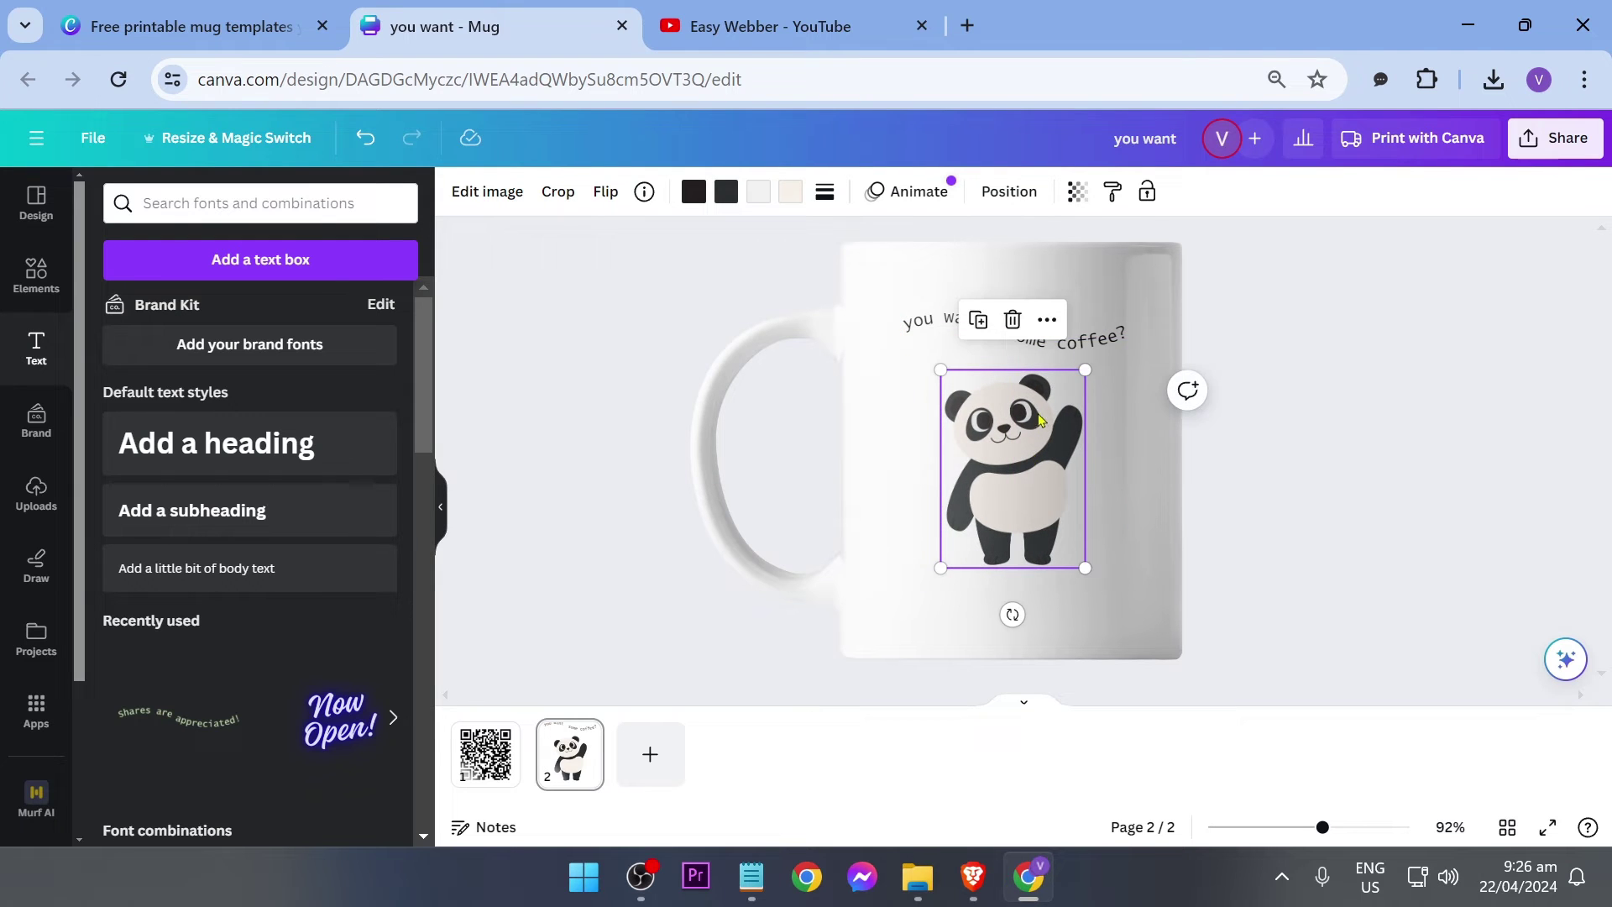
Make both 'some coffee?' and 'you want' text parts bold.
click(1100, 351)
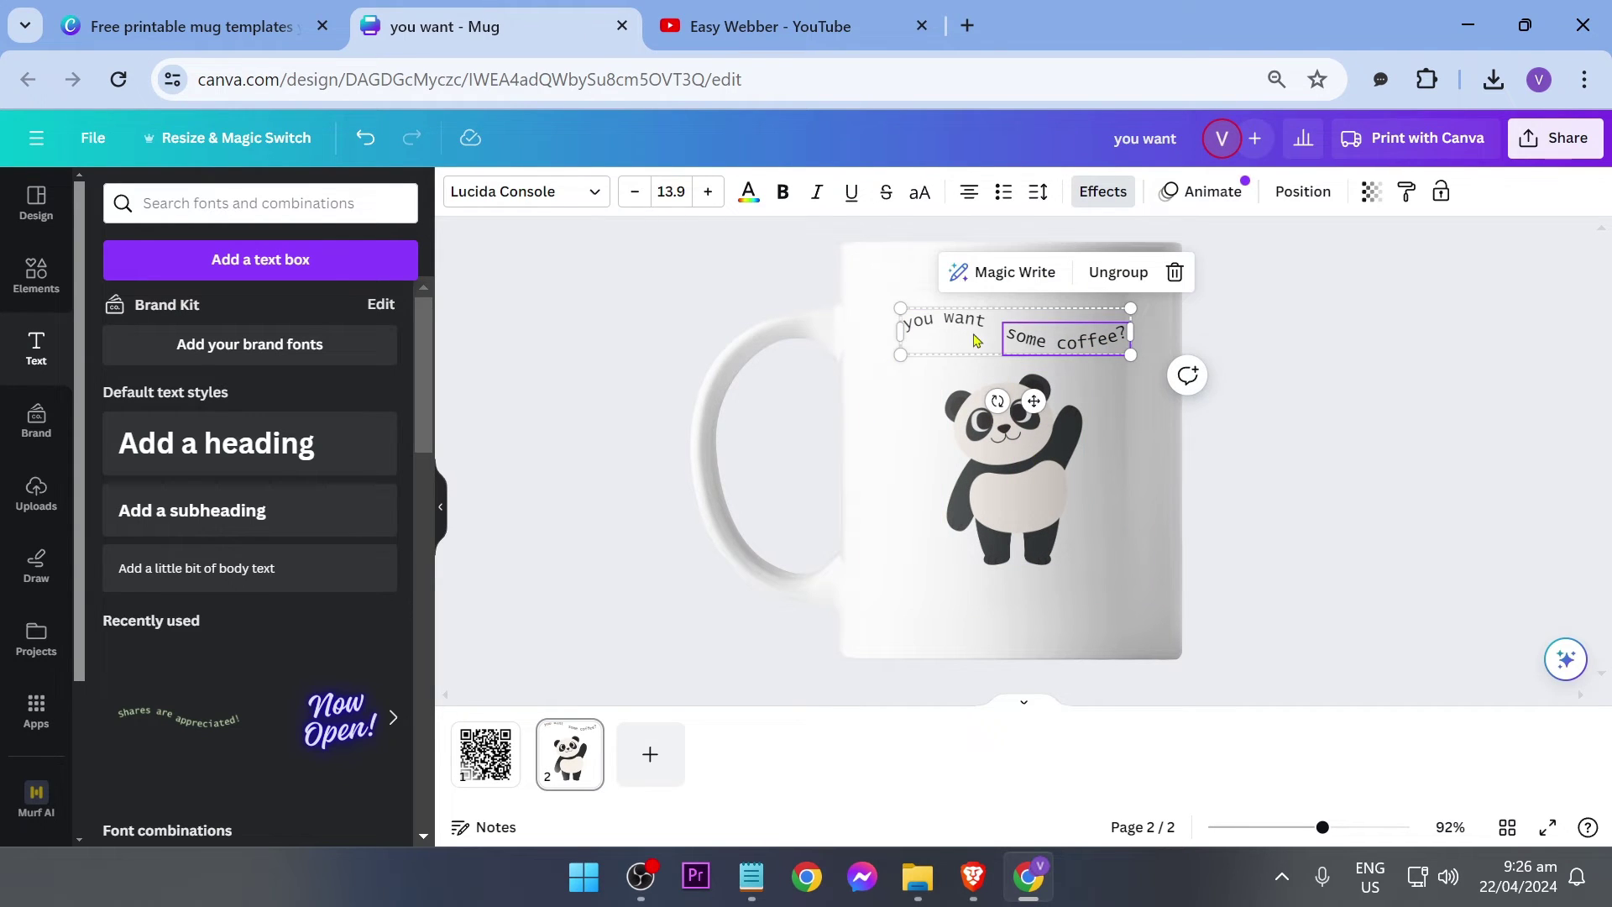
double_click(1027, 343)
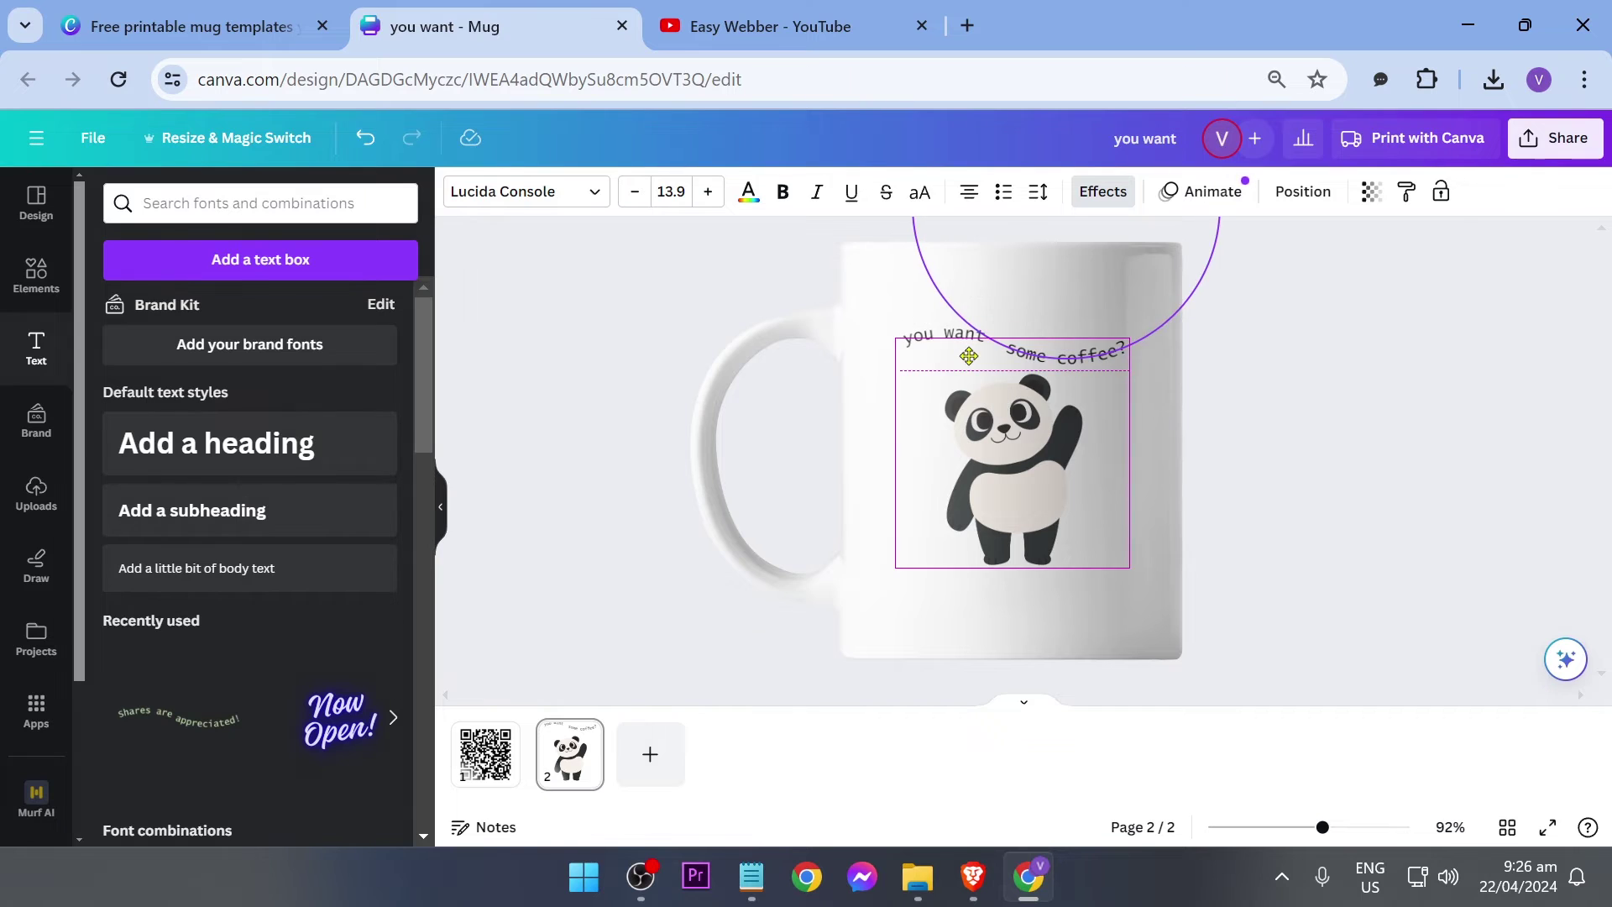
key(ctrl+a)
click(782, 191)
triple_click(947, 334)
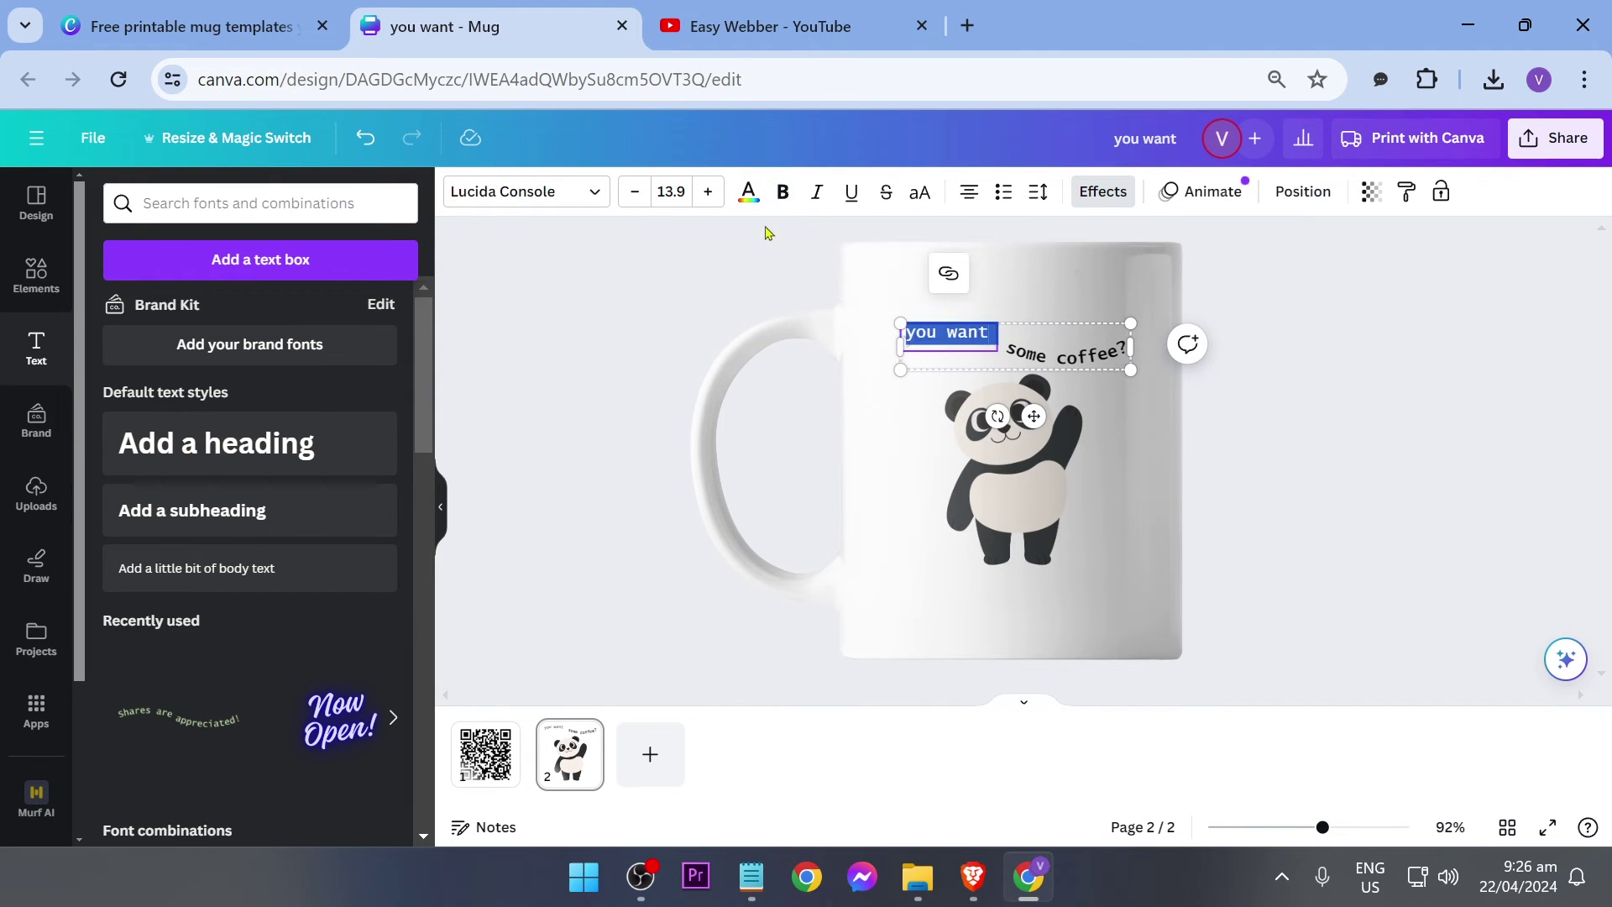
click(782, 192)
click(632, 288)
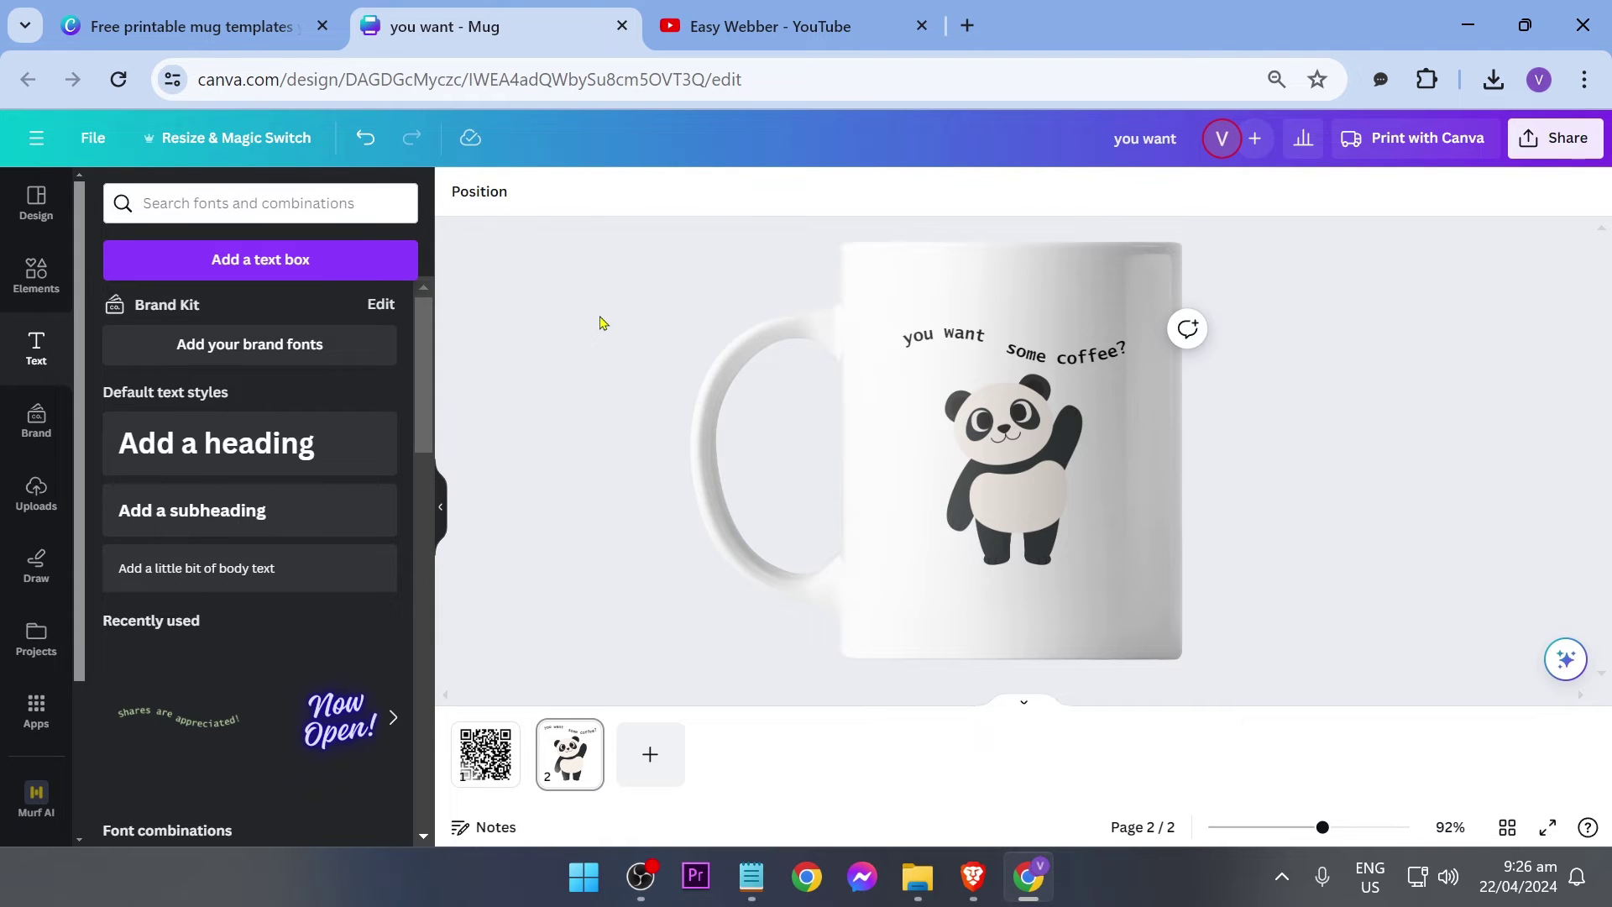
Open Print with Canva for the mug and scroll to the front and back page selectors.
click(1556, 137)
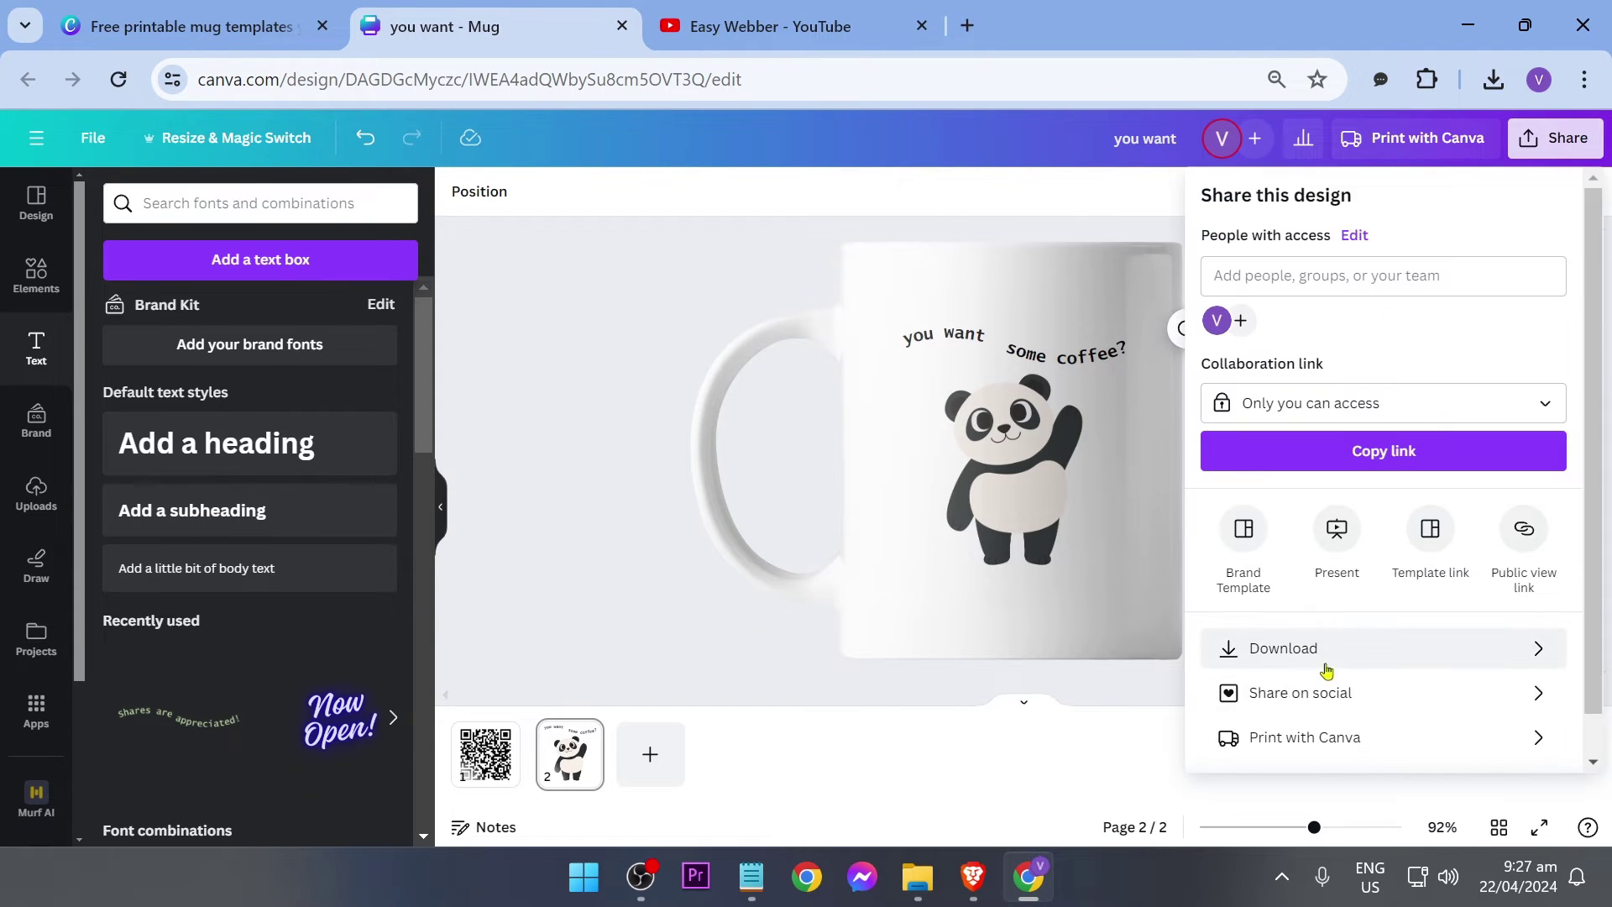
click(593, 397)
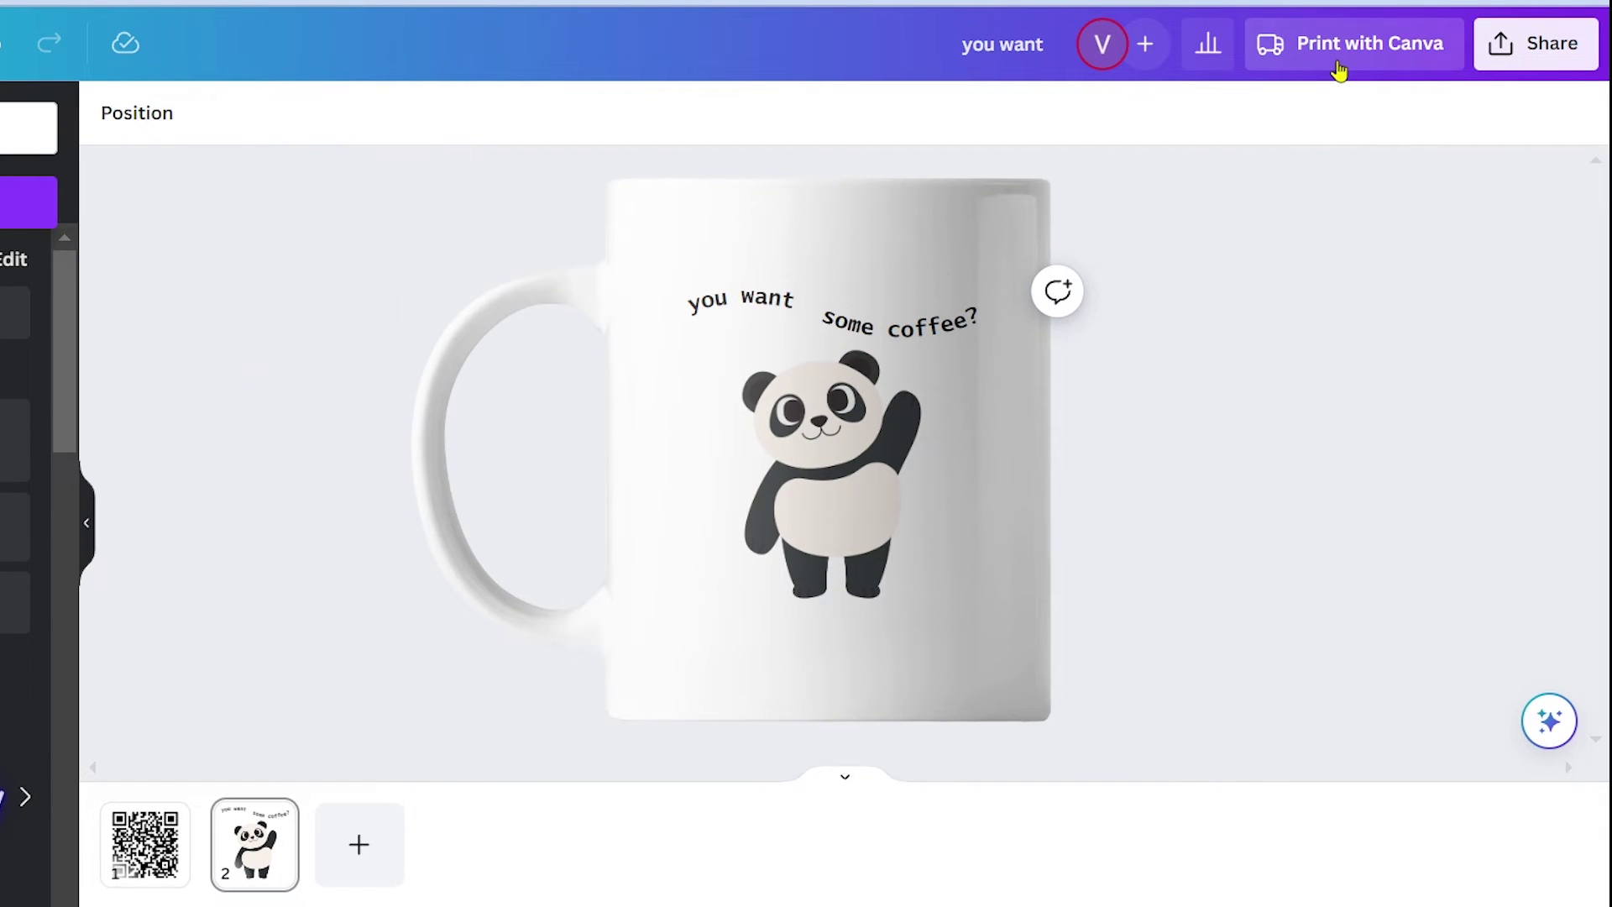
click(1338, 64)
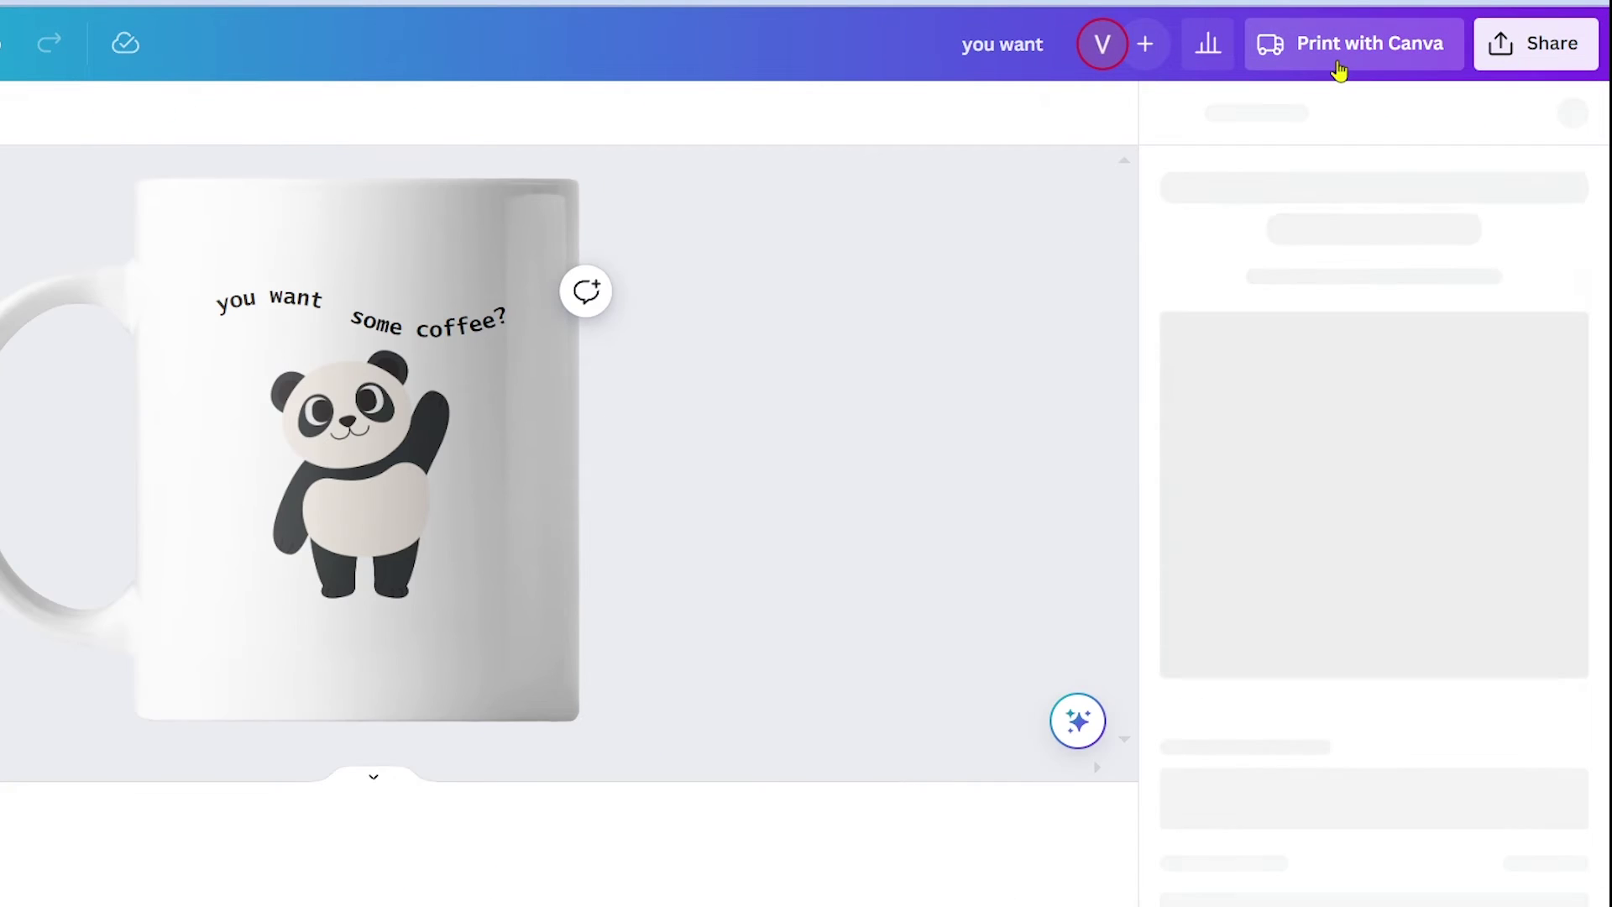
scroll(1321, 418, down, 4)
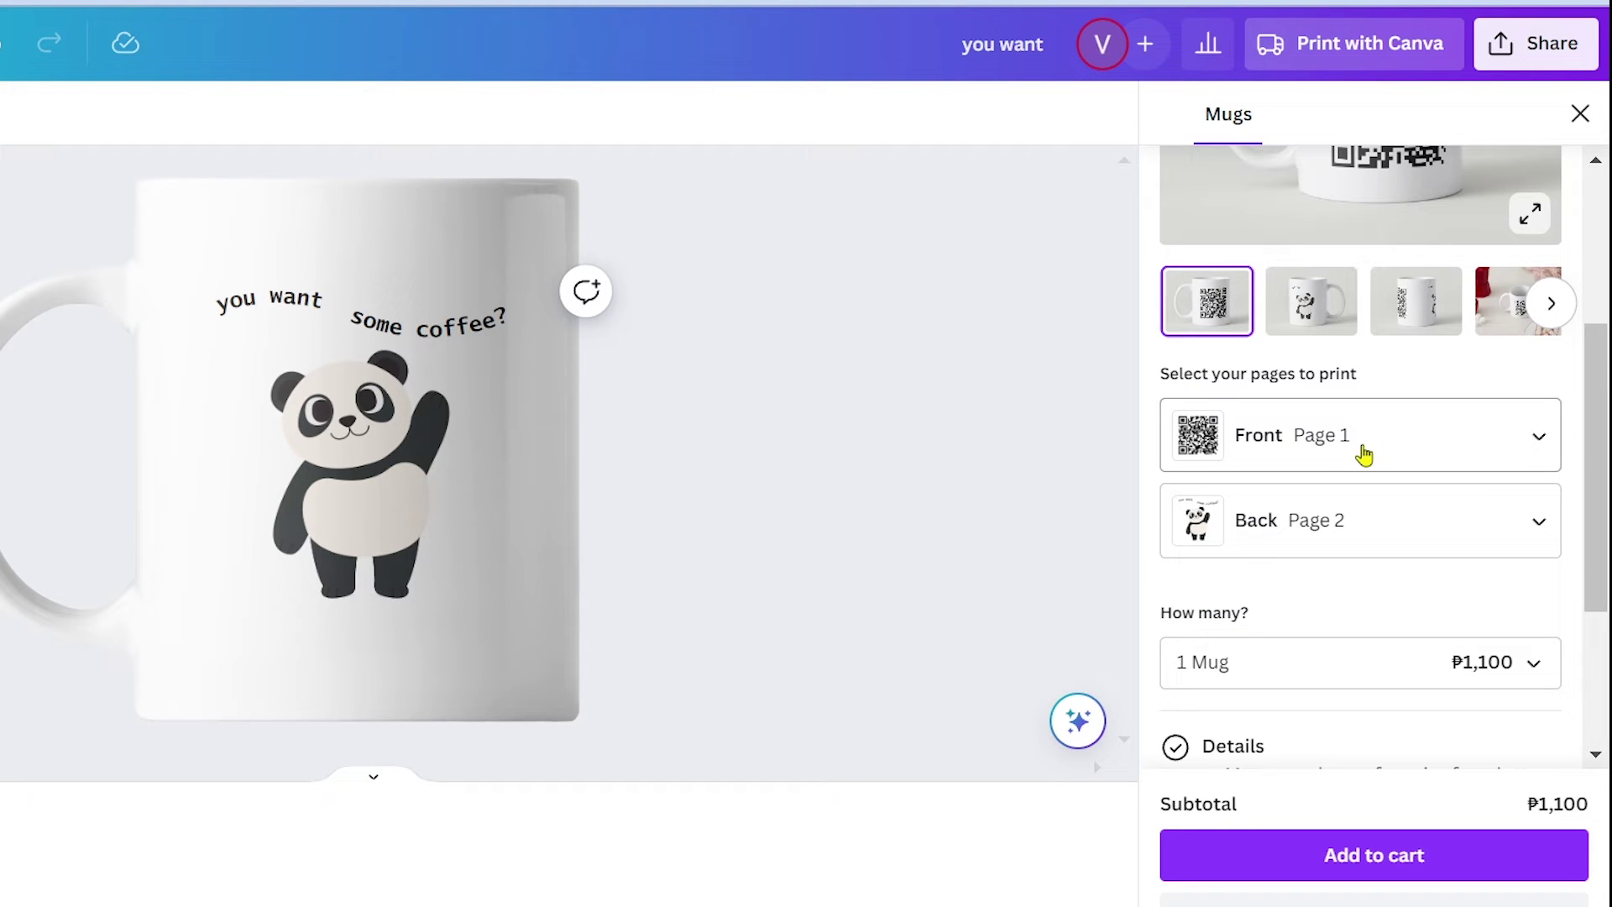
Print page 2 on the mug's front and set the back to None.
click(1364, 455)
click(1267, 619)
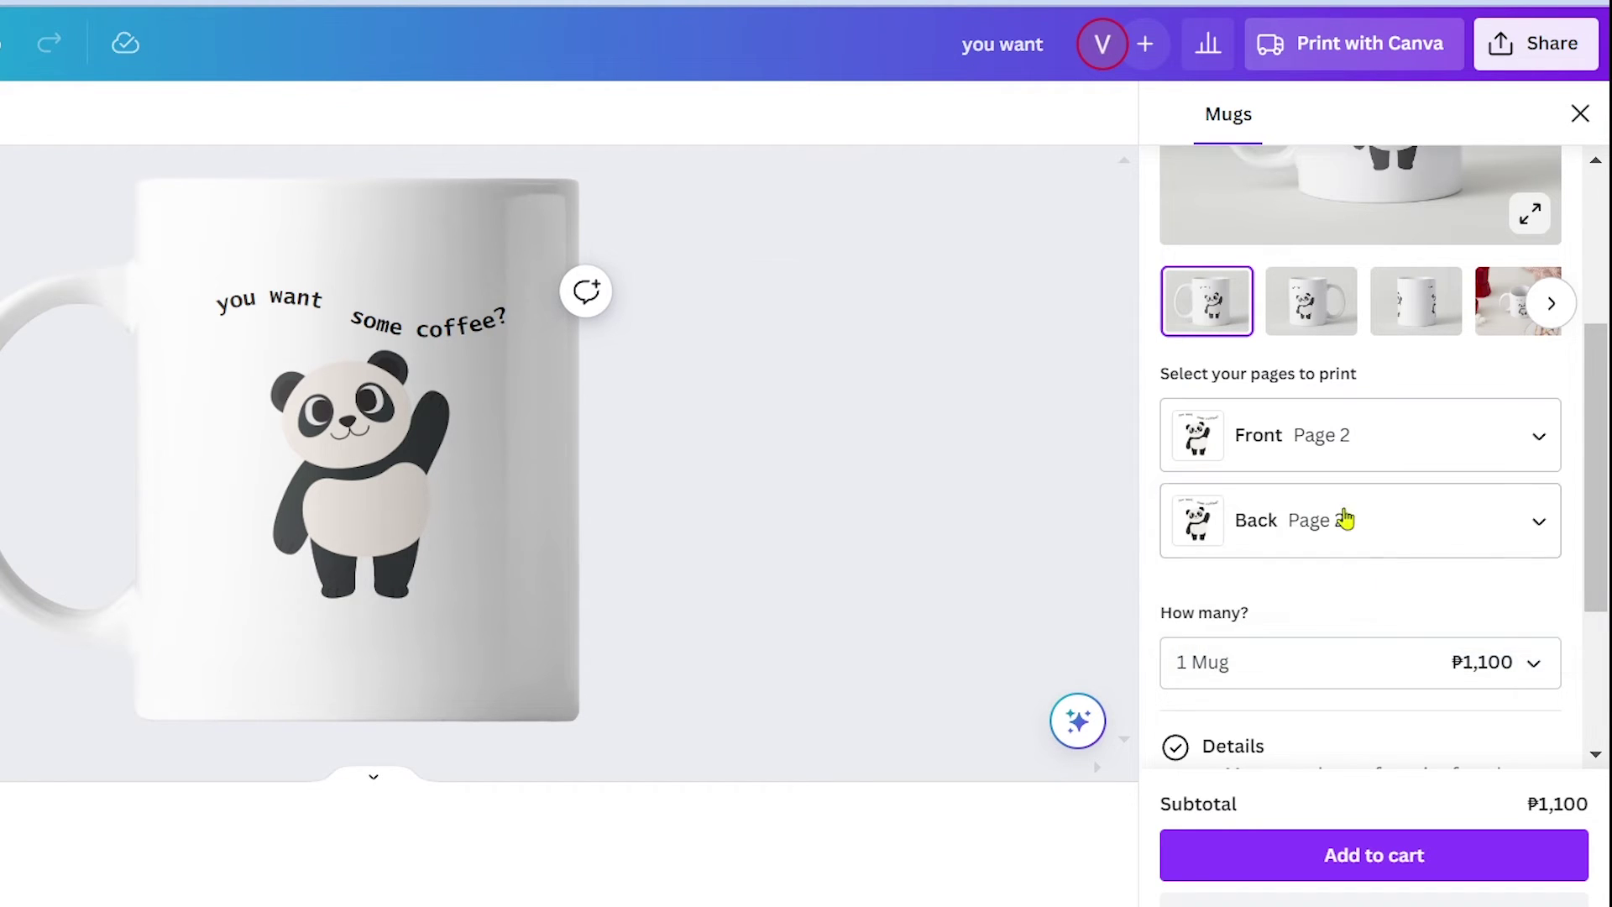
click(1313, 539)
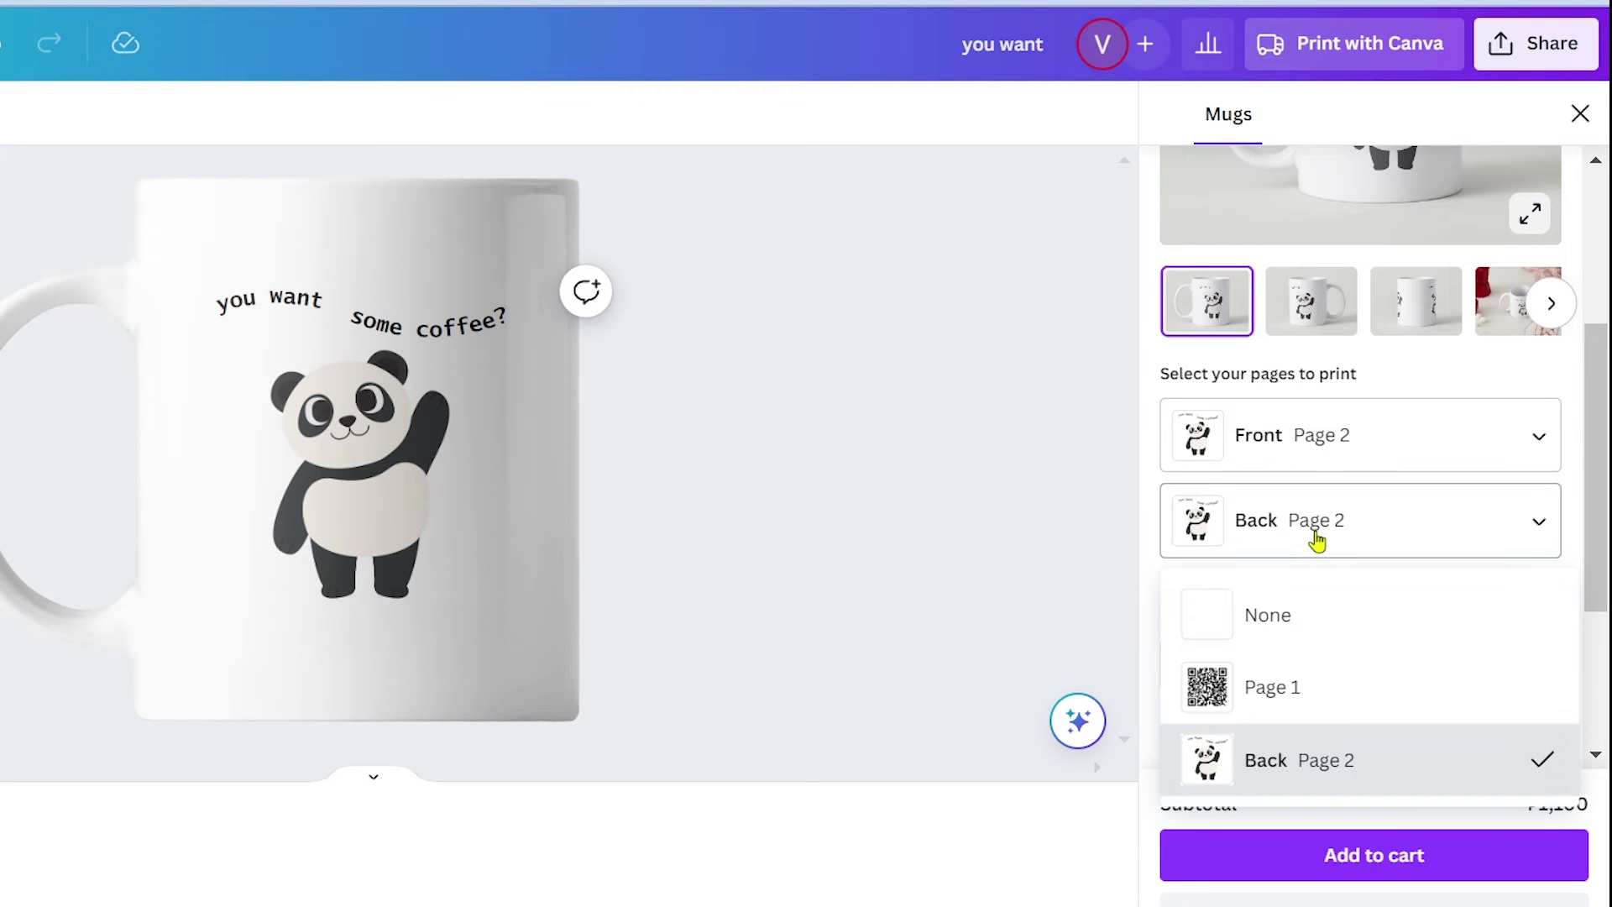
click(1288, 706)
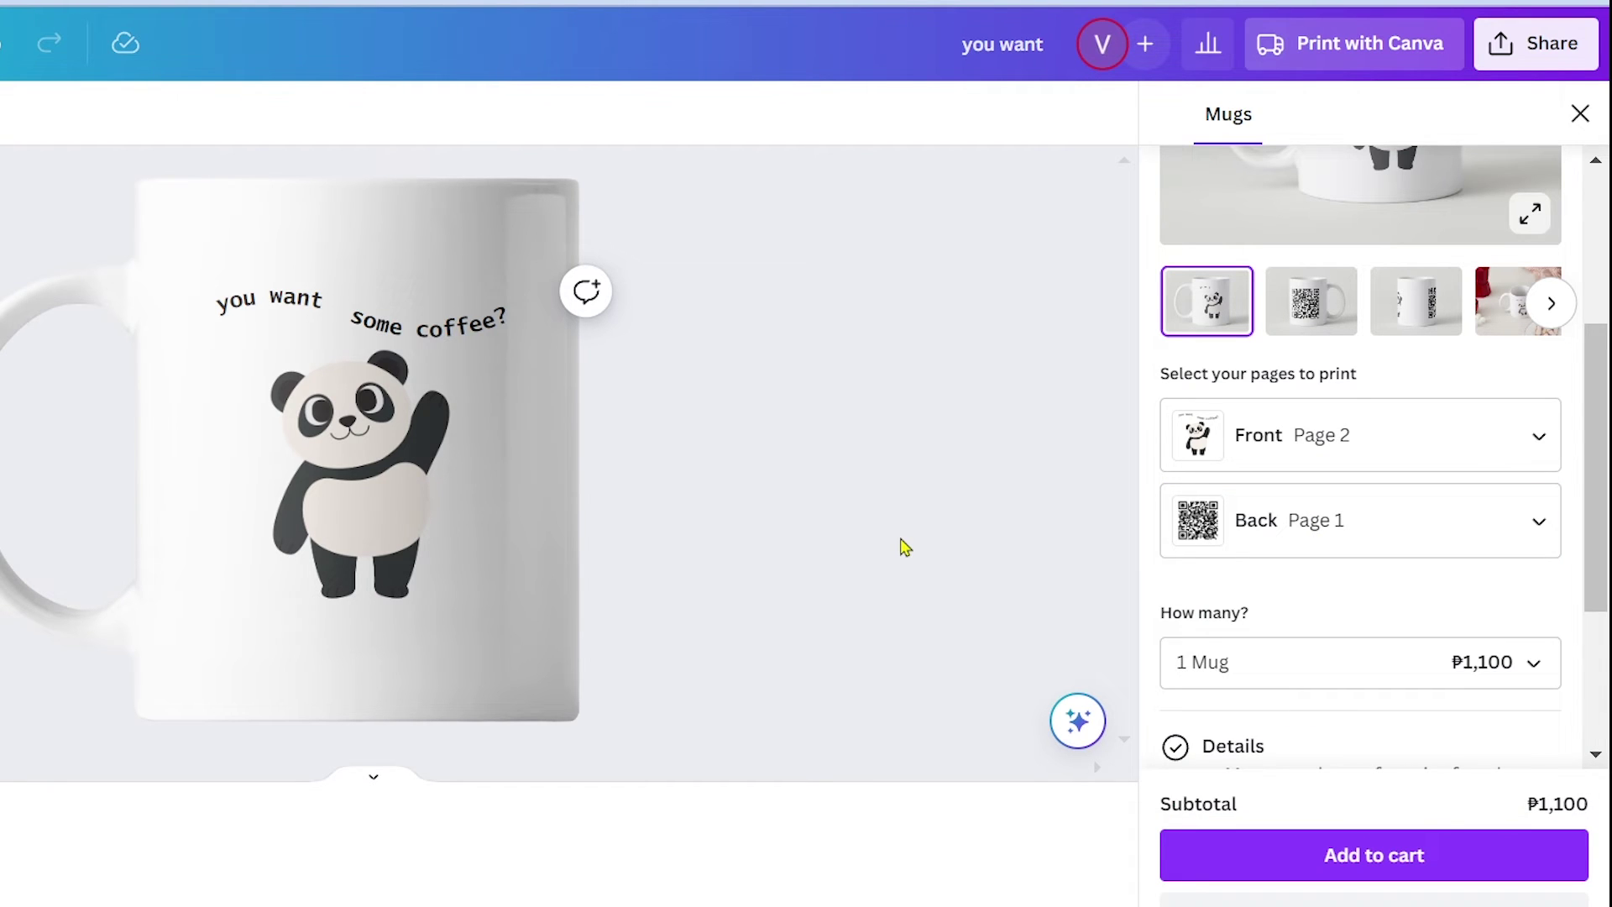
click(1282, 547)
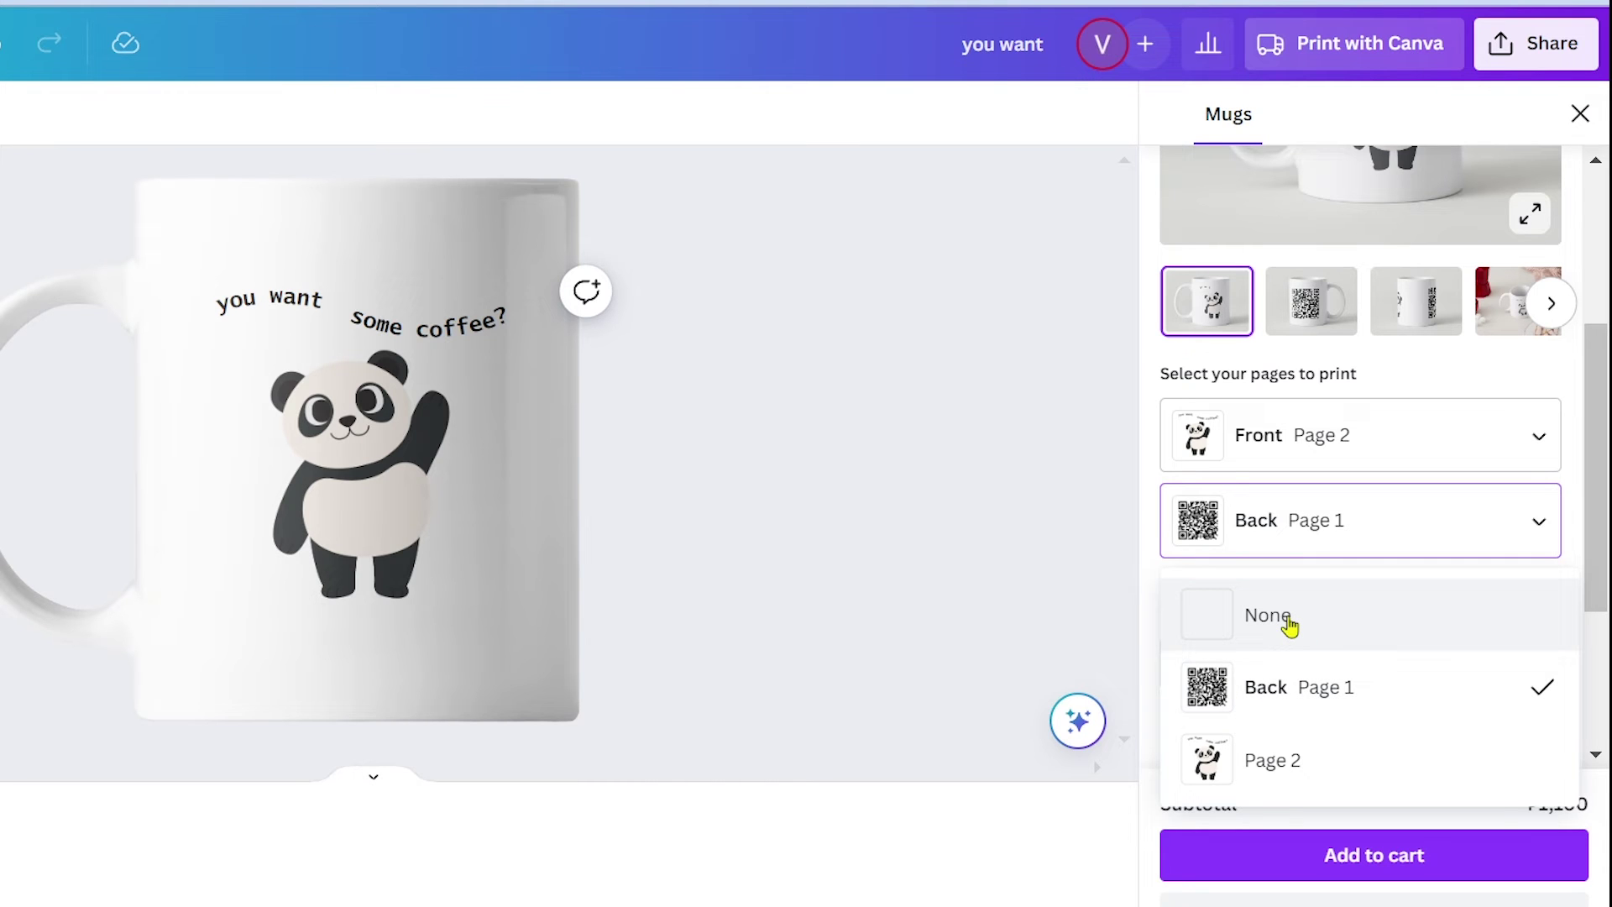
click(1289, 626)
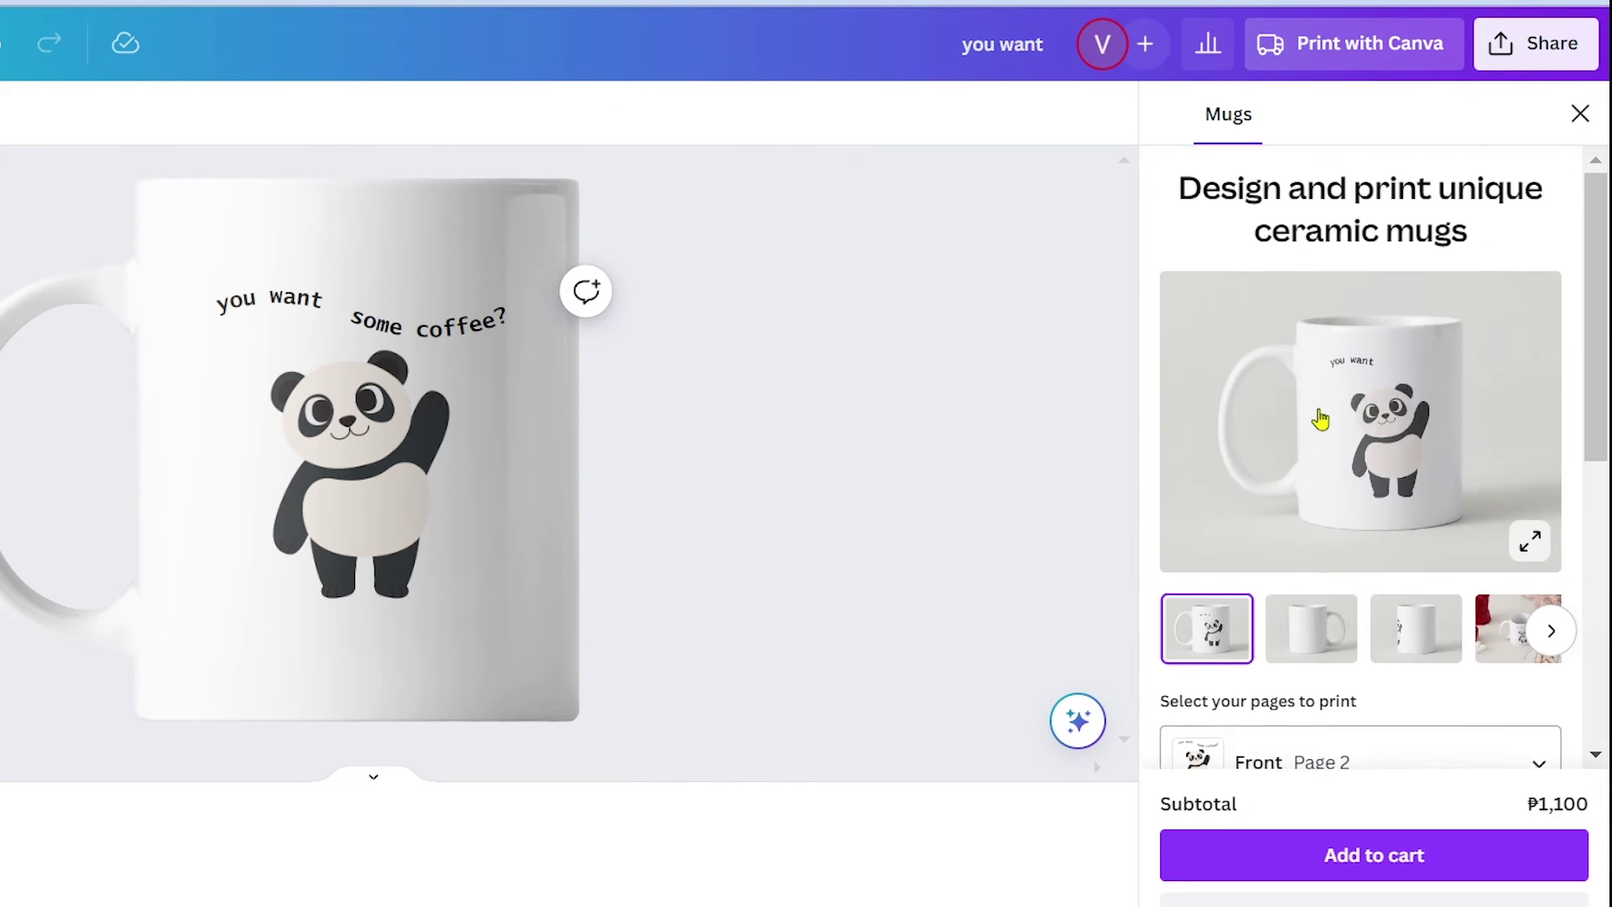
Put QR code page 1 back on the mug's back and preview the mockup scenes.
scroll(1325, 504, up, 2)
click(1361, 478)
click(1387, 487)
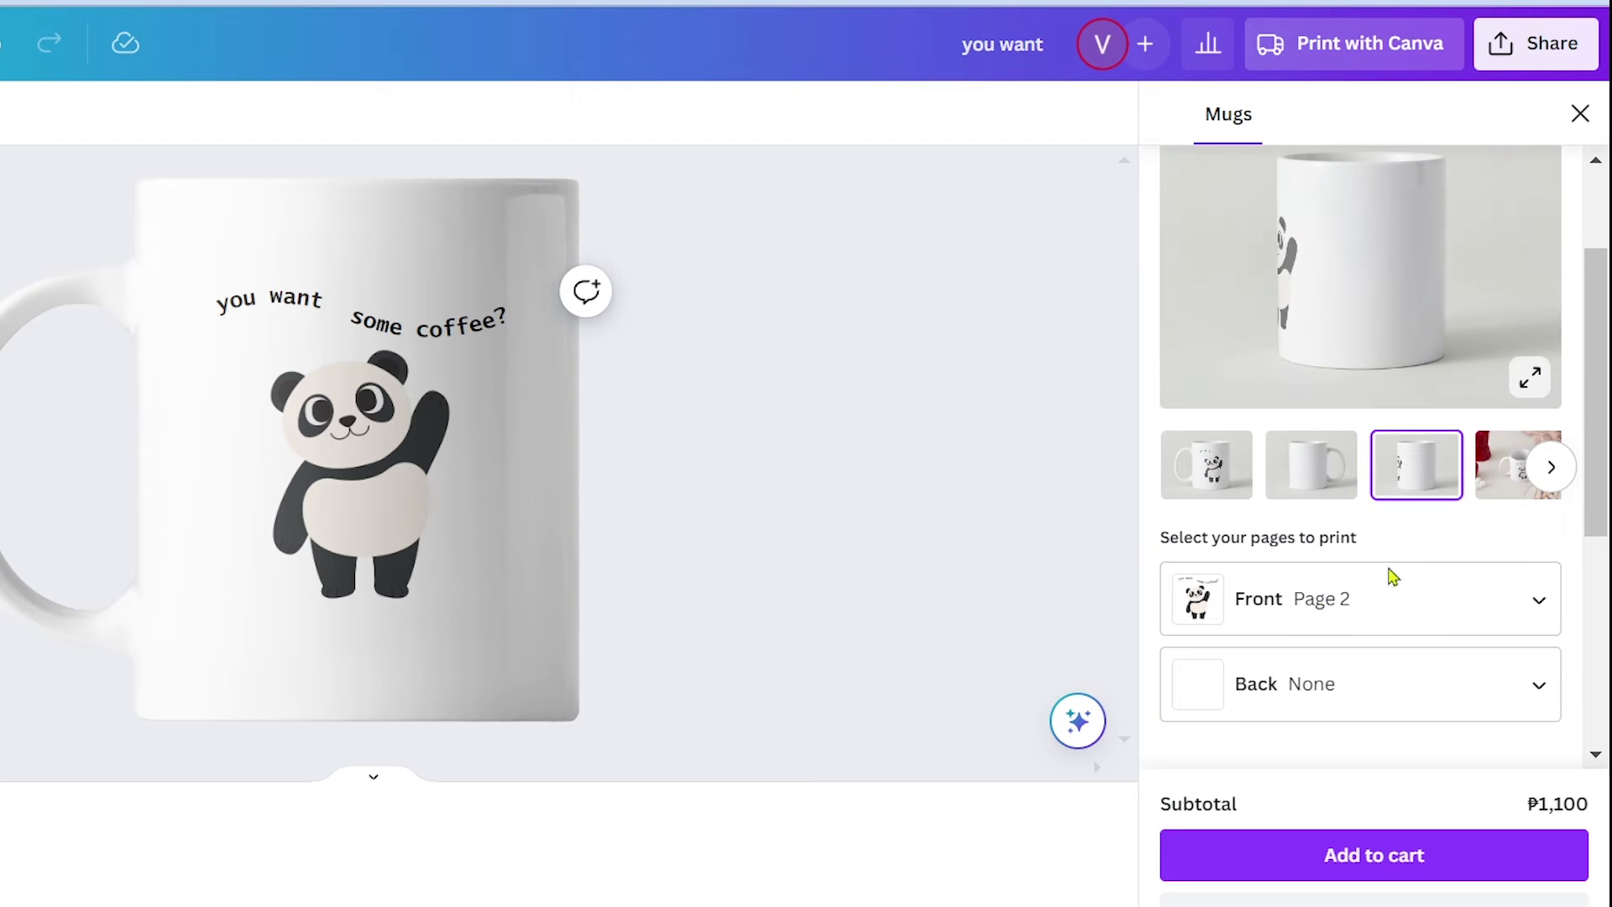
click(1354, 687)
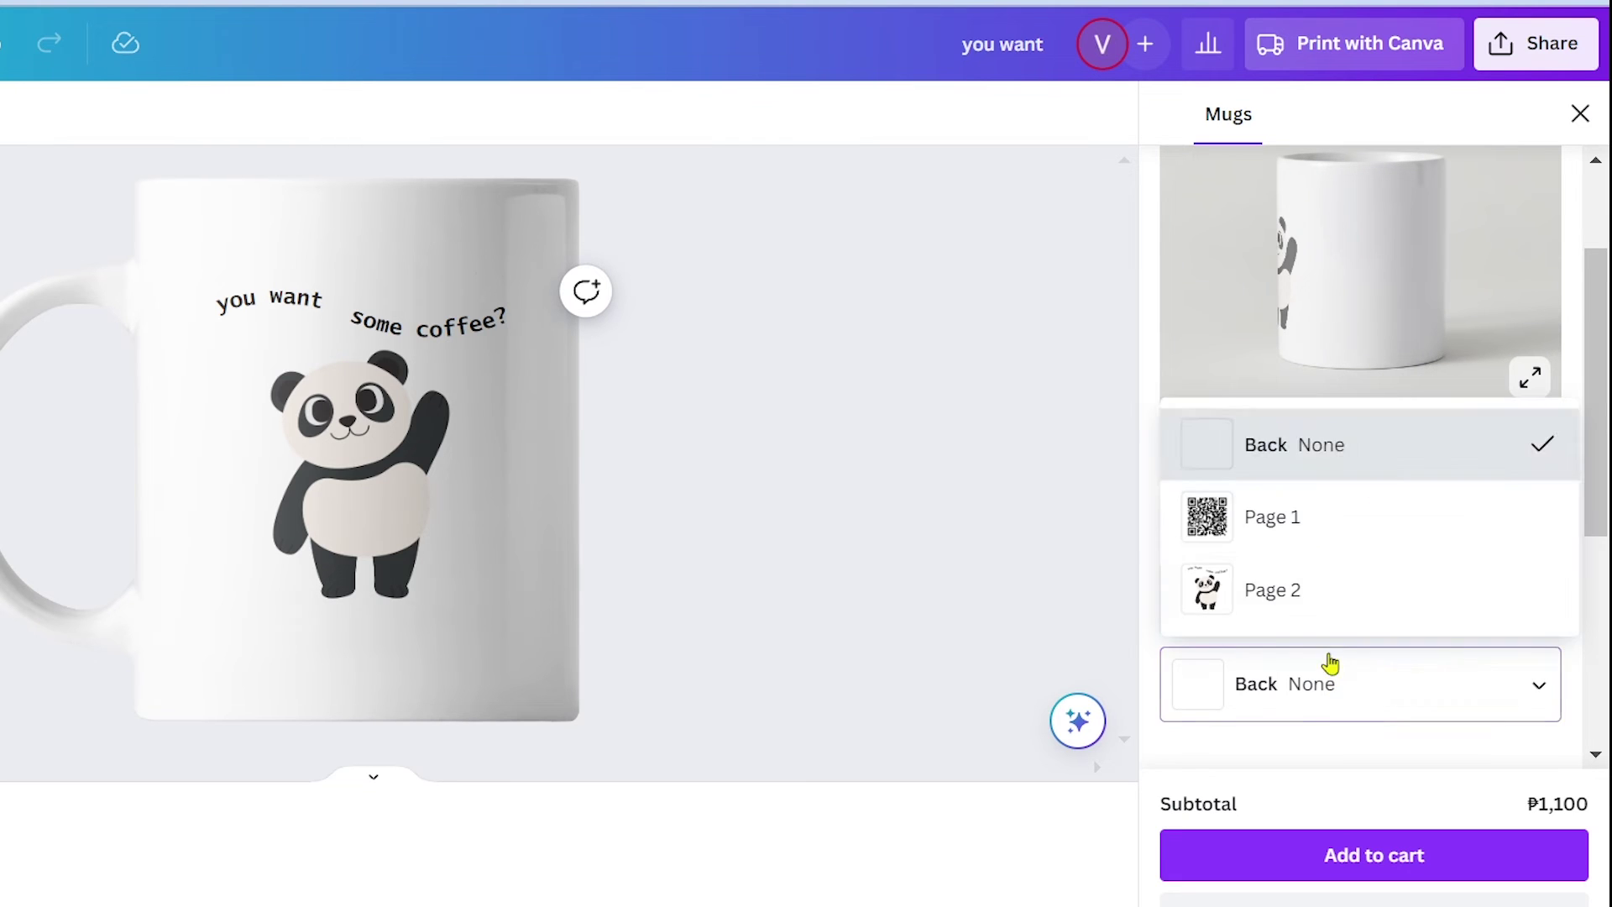
click(1242, 514)
click(1482, 469)
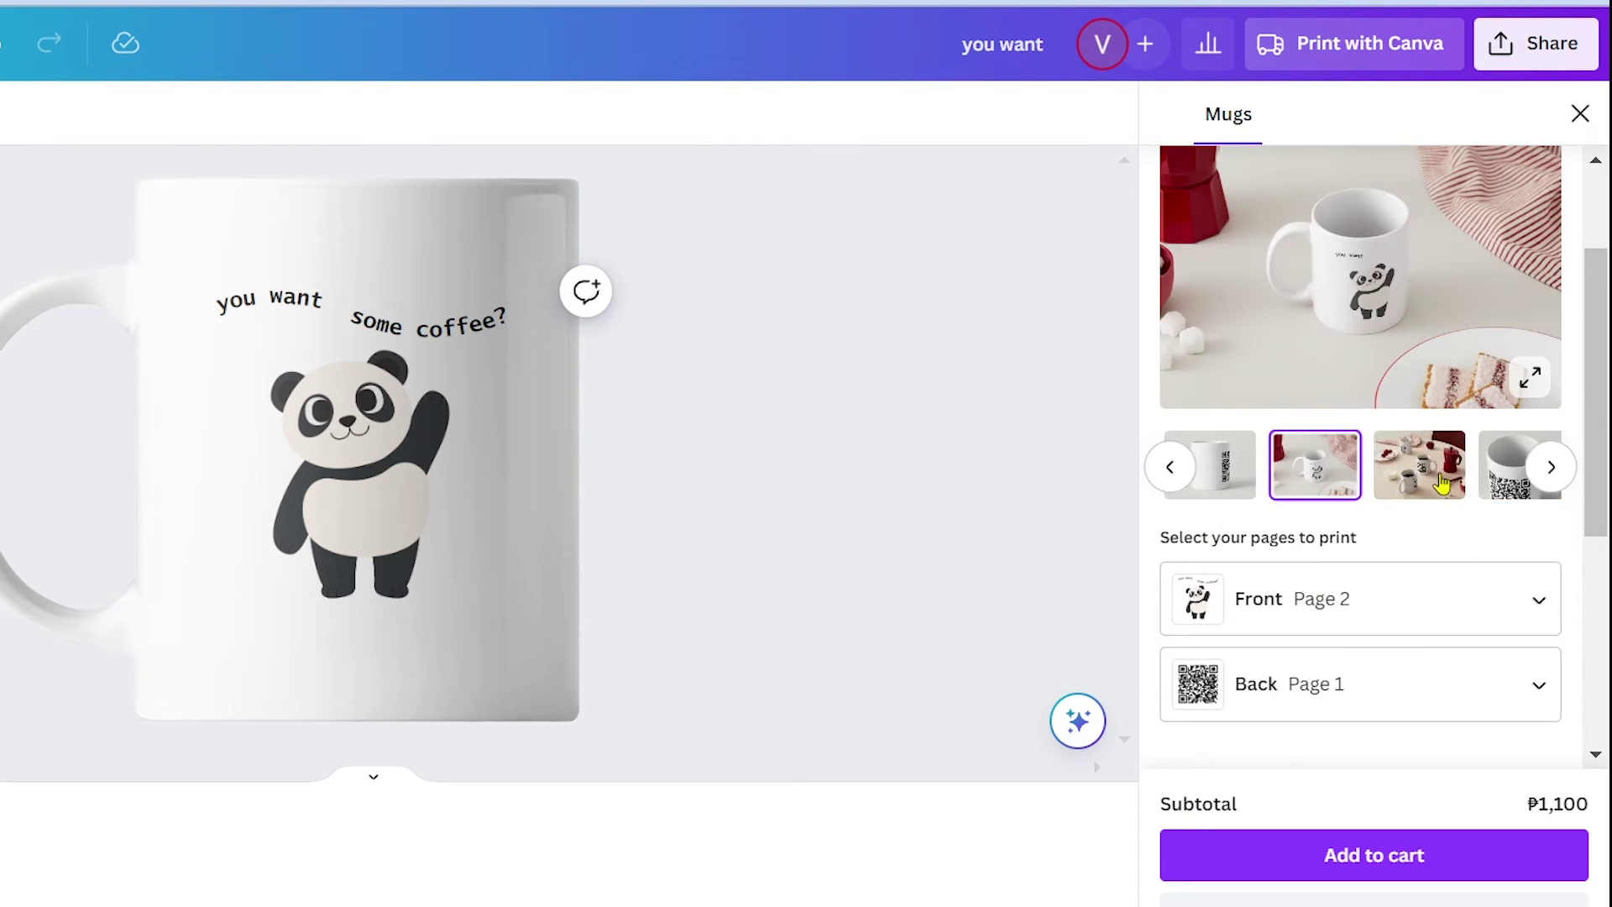
click(1428, 466)
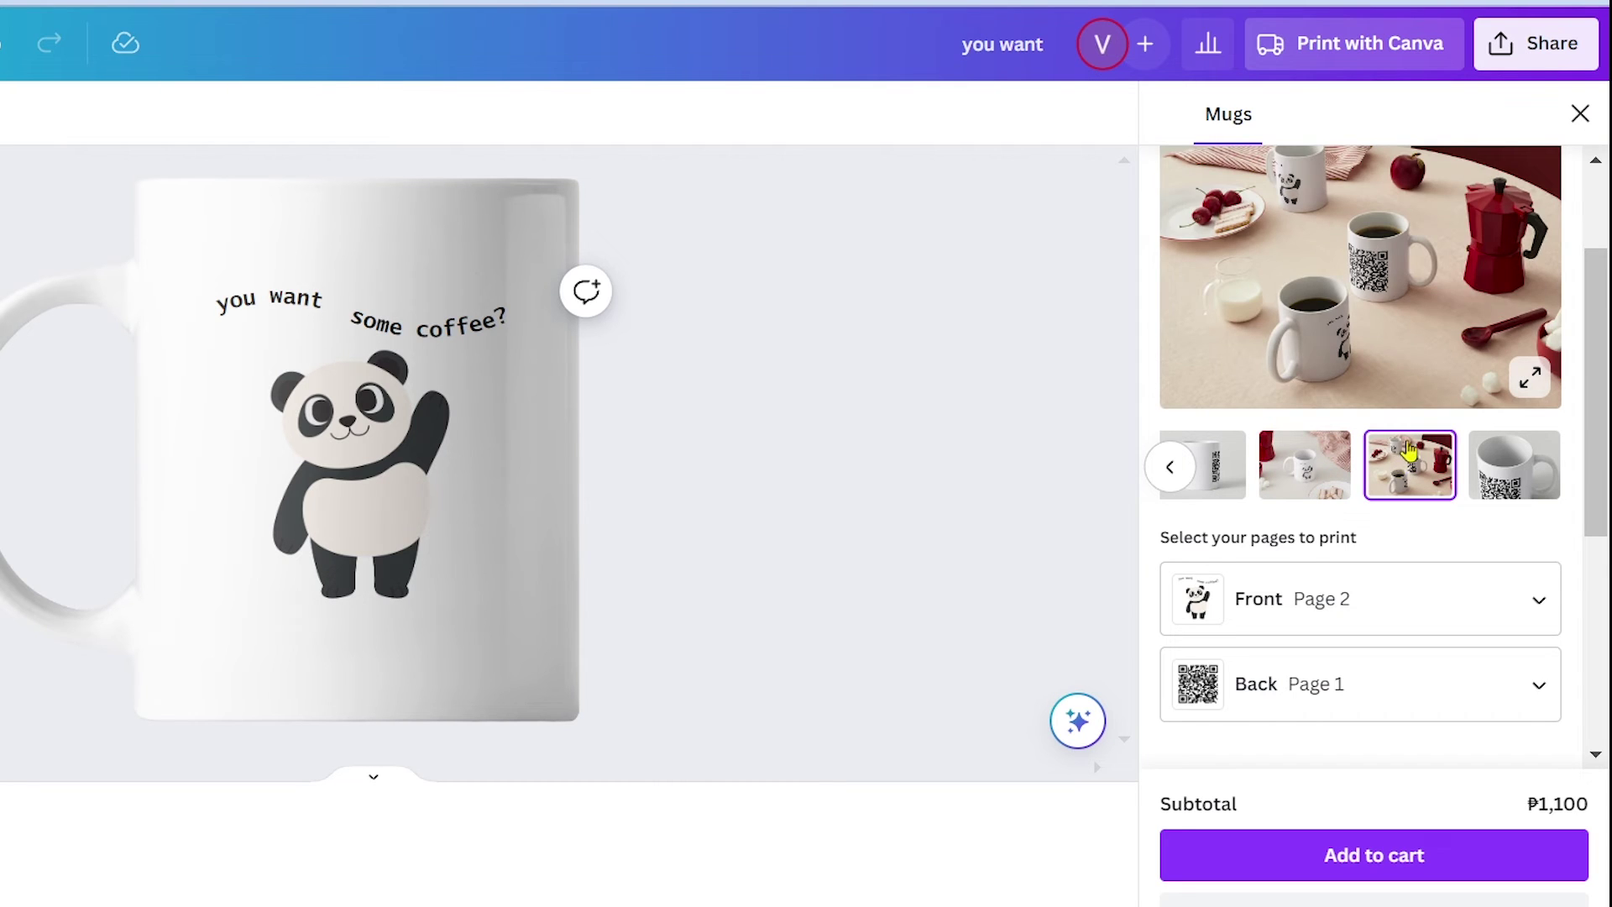
scroll(1310, 537, down, 4)
scroll(1295, 572, down, 2)
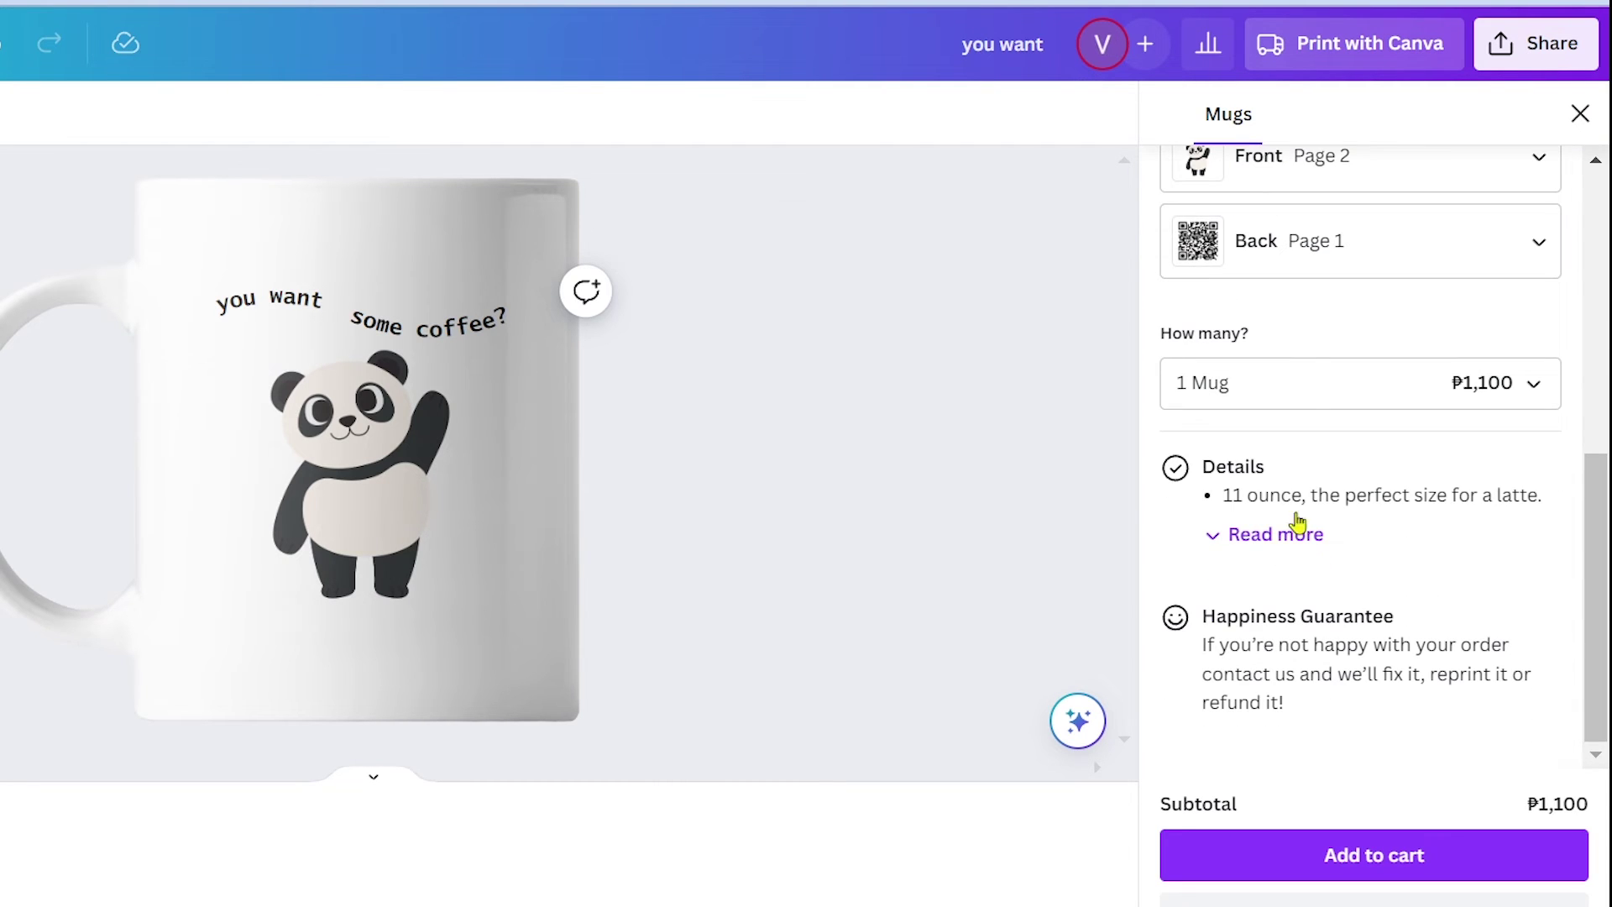
Keep the quantity at 1 mug for ₱1,100 and add it to the cart.
click(1315, 372)
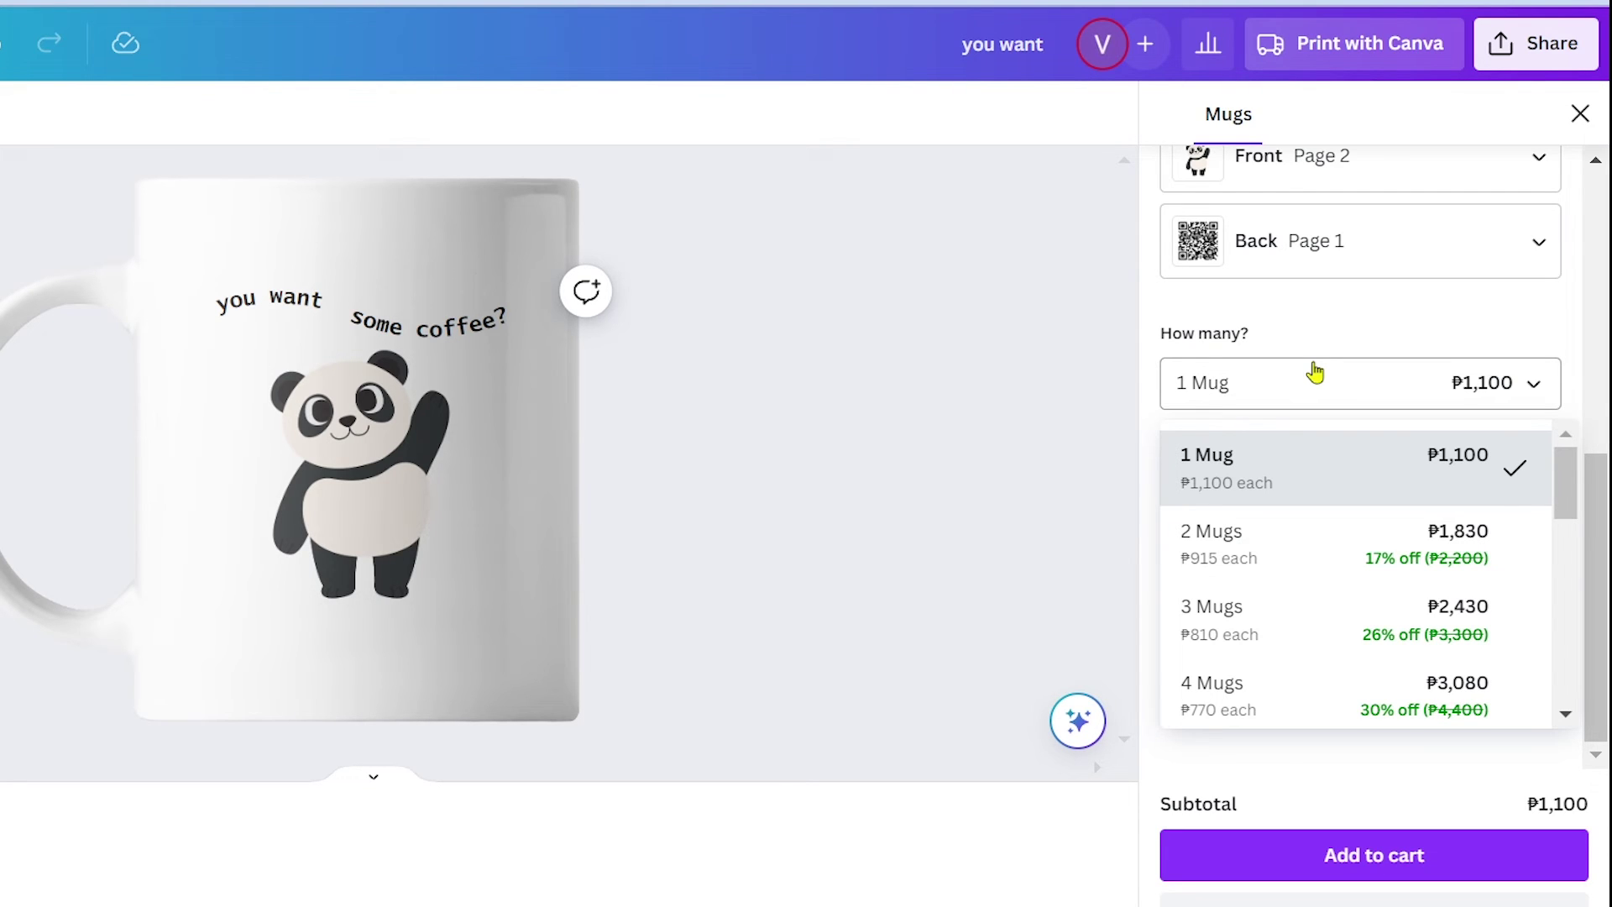
click(1263, 460)
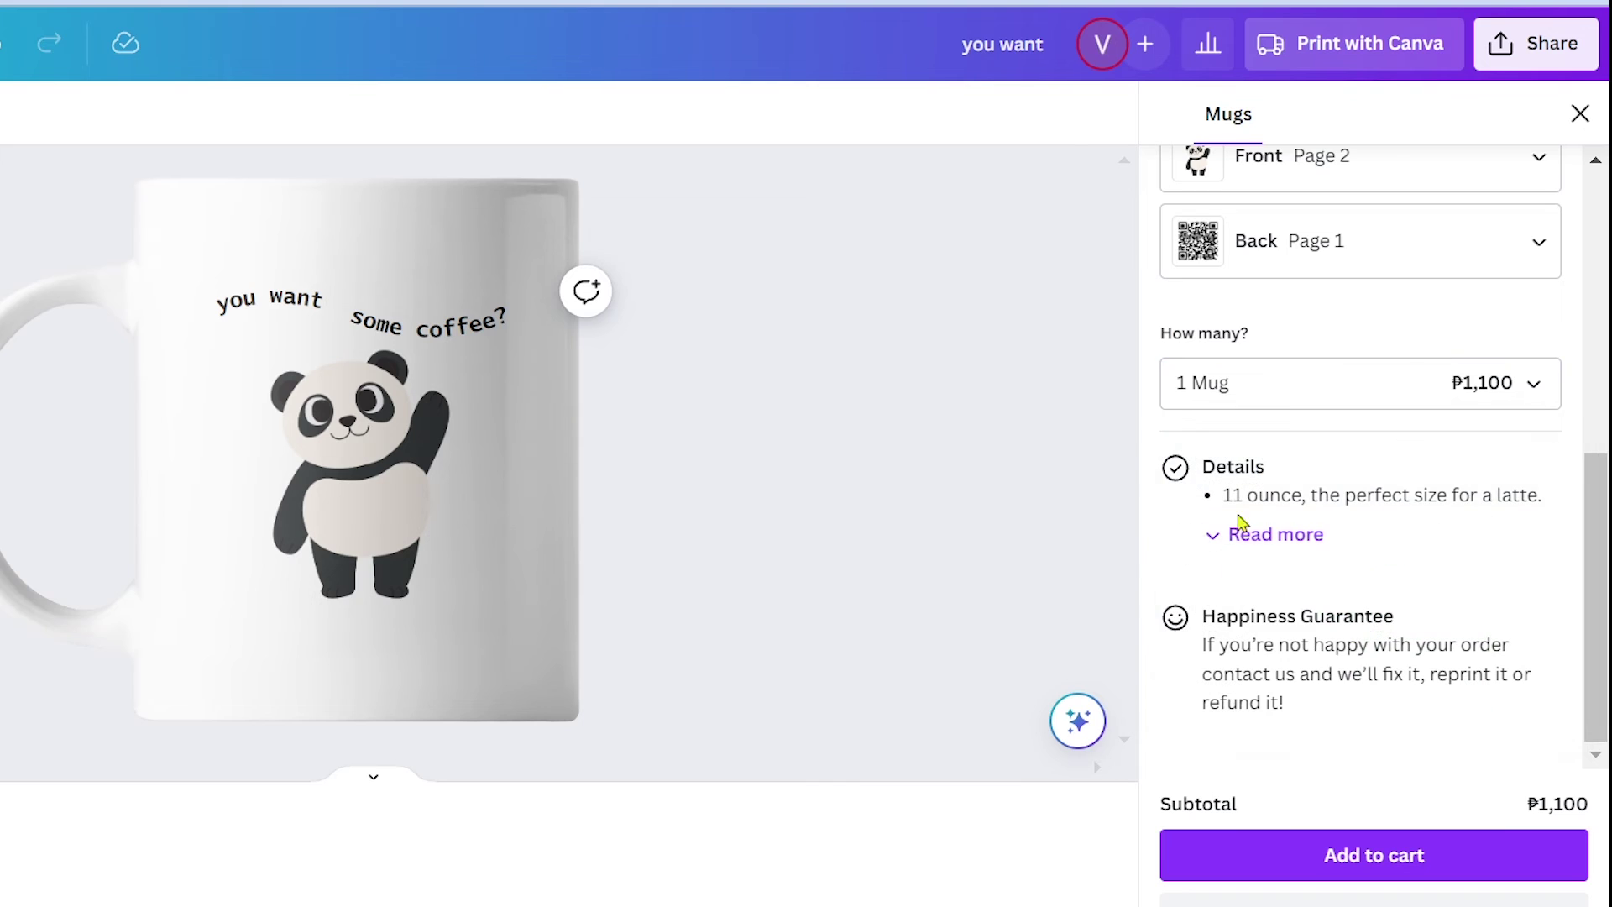
click(1335, 846)
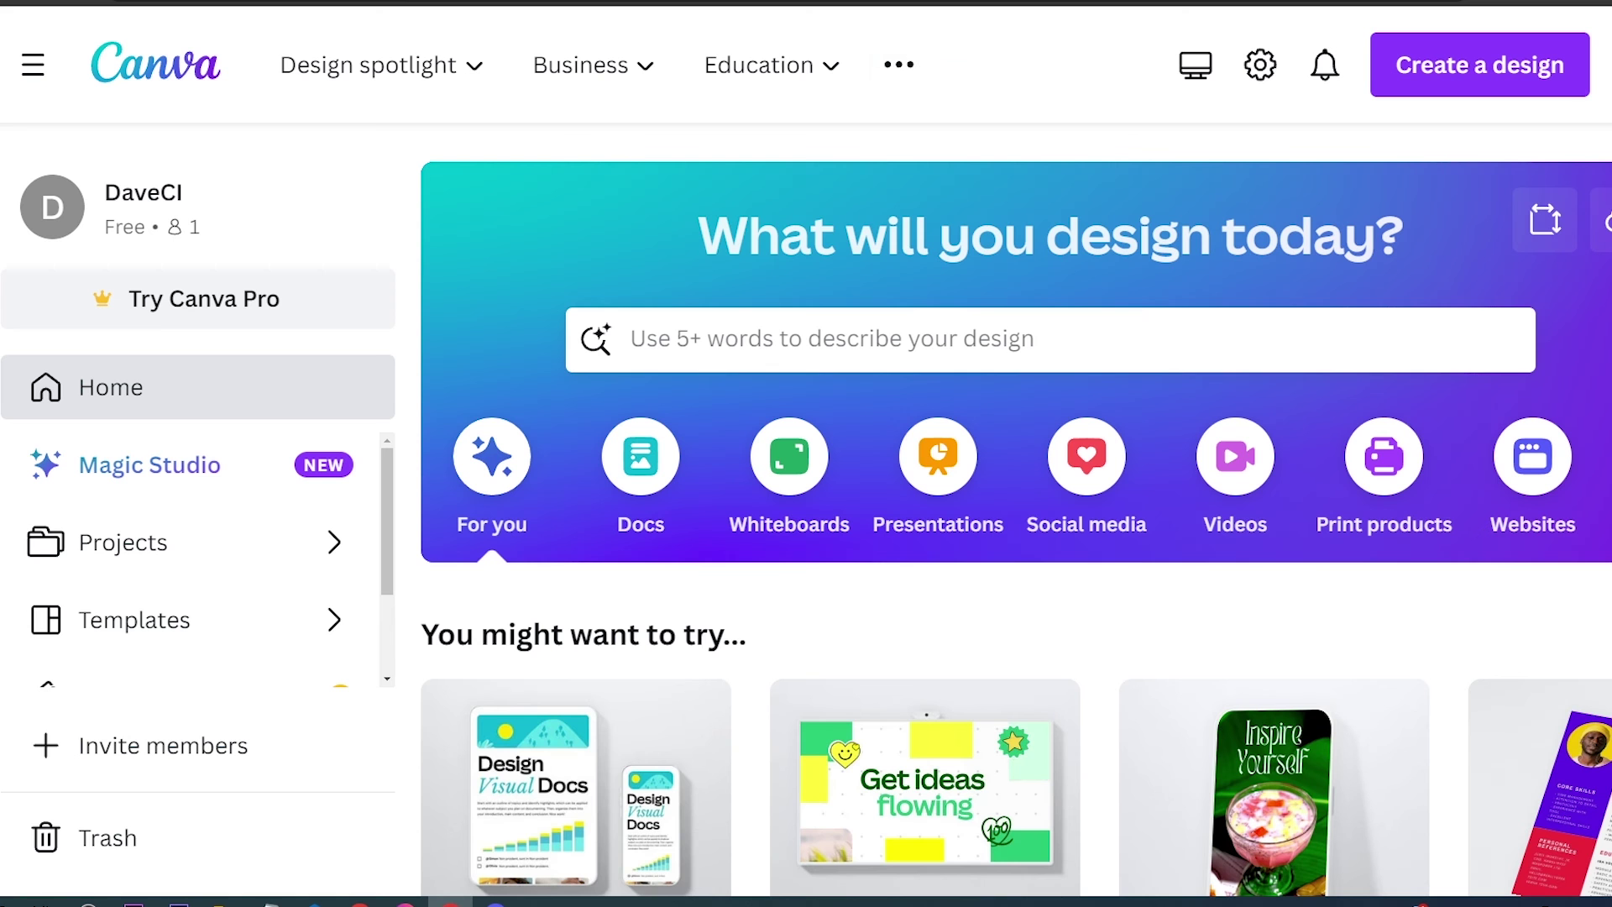
Open the Canva Pro page from Plans and pricing.
click(898, 64)
click(1007, 167)
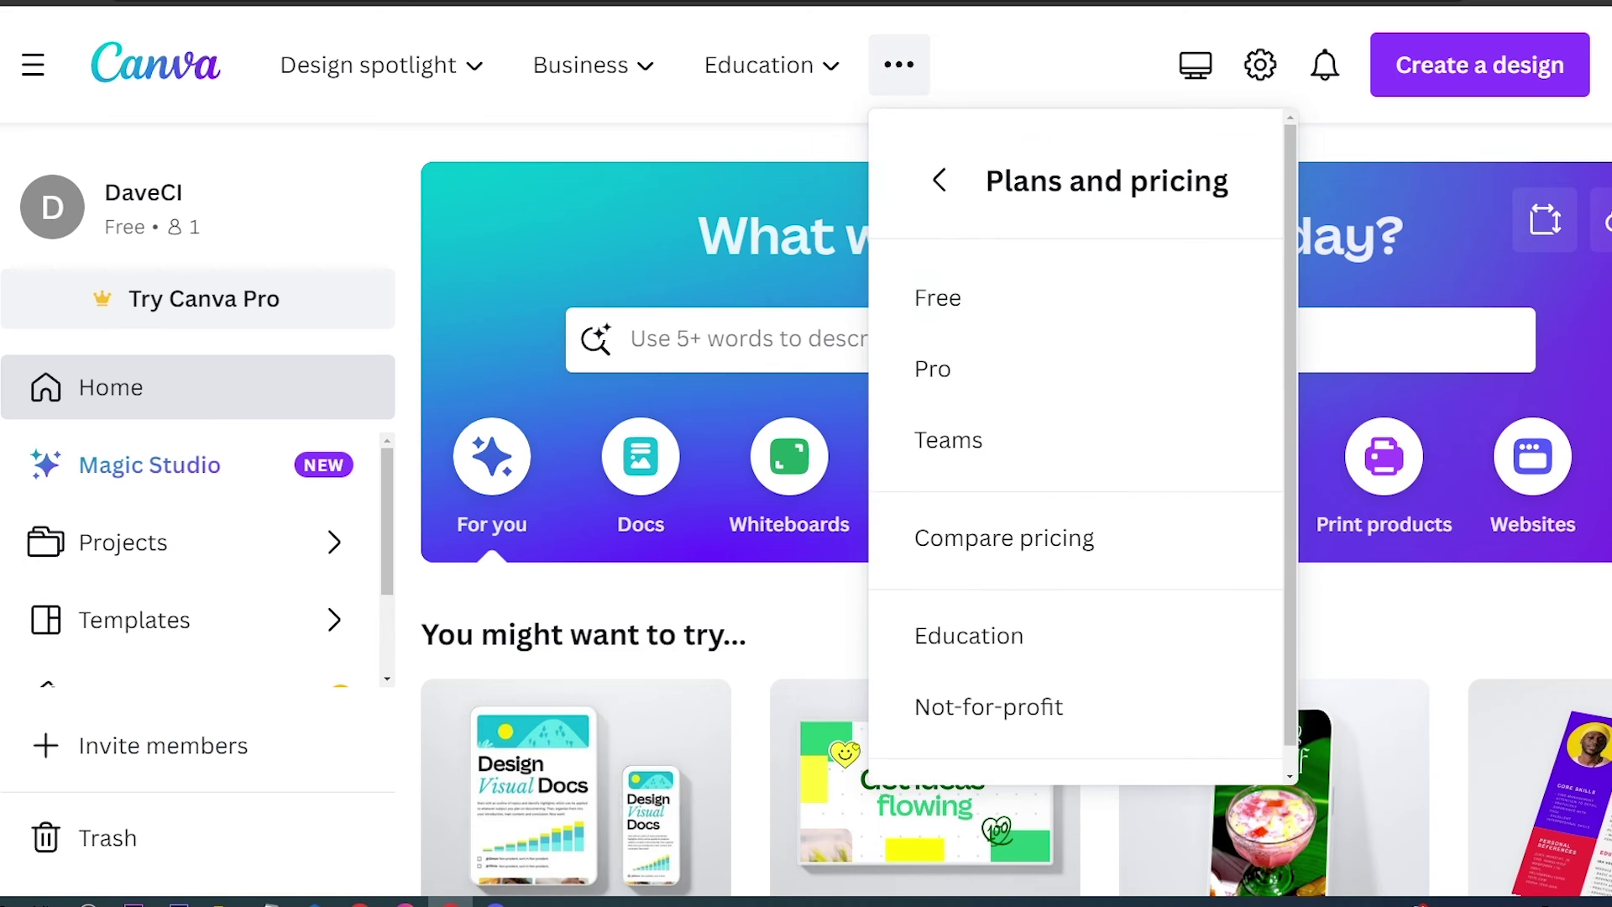
click(966, 367)
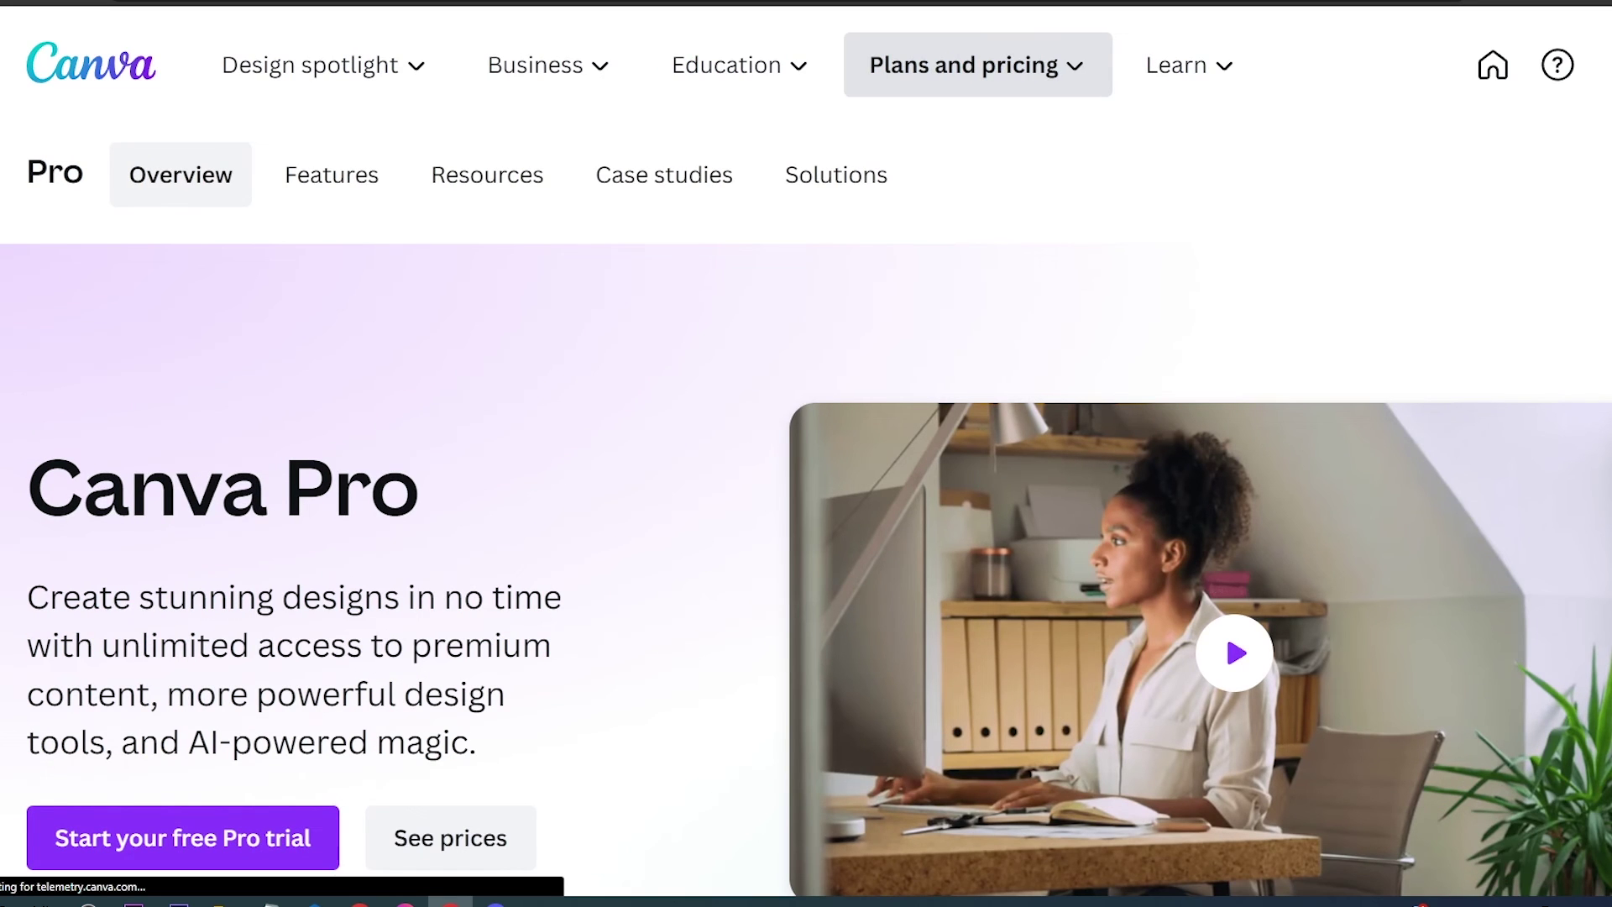
Scroll through the Pro overview, highlighting 'more powerful design' and the Canva partner link.
scroll(336, 504, down, 1)
drag(138, 505, 384, 504)
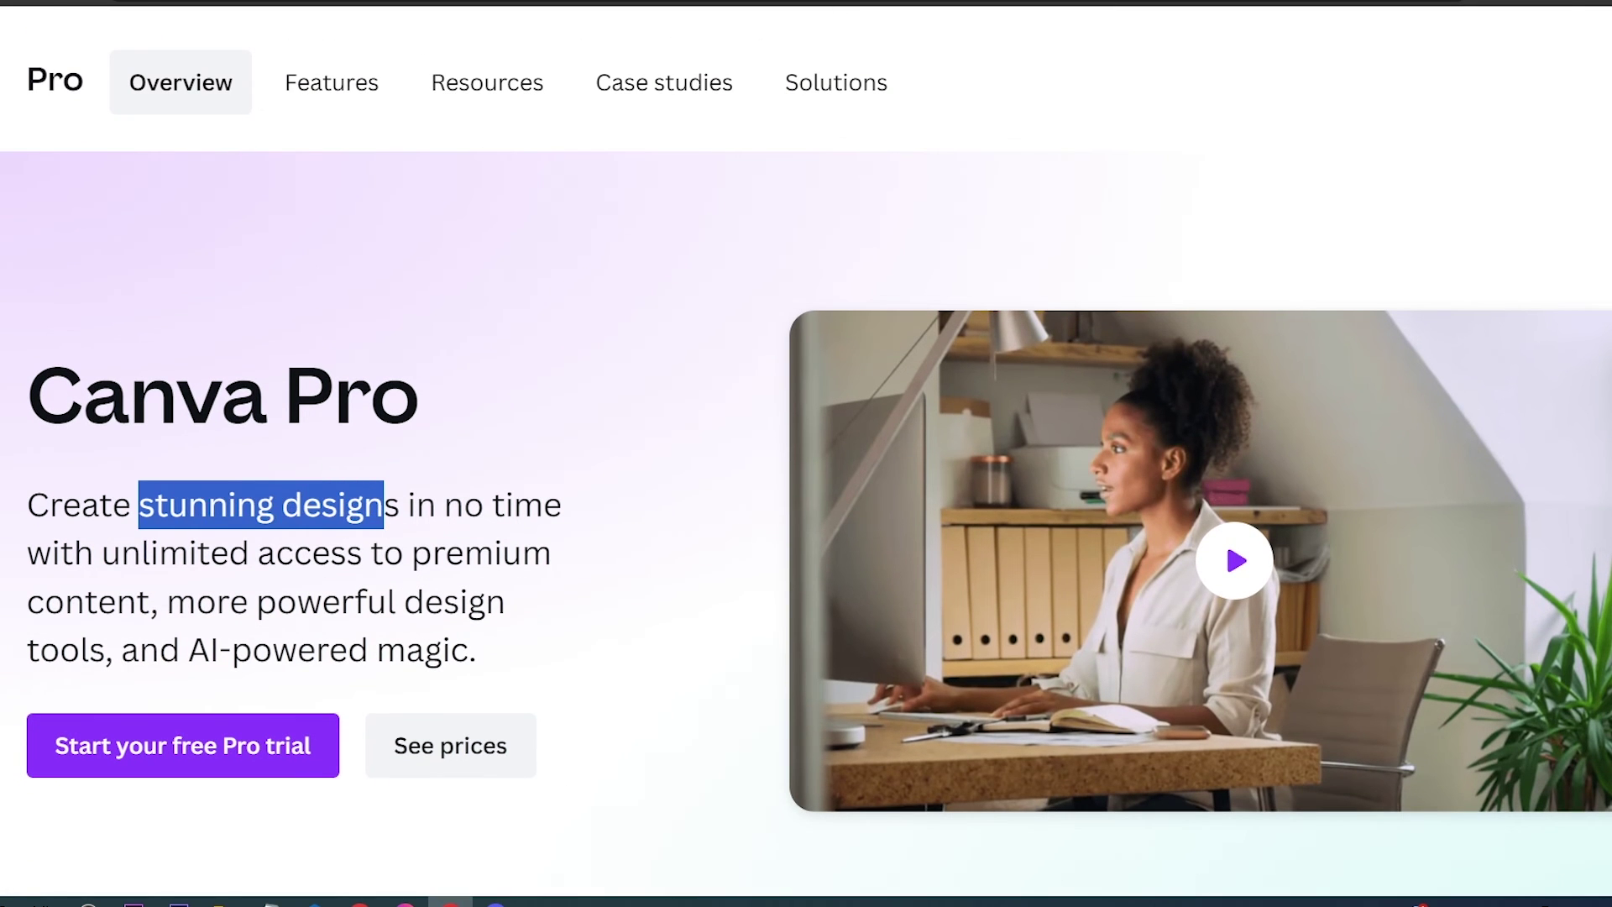
drag(167, 602, 505, 601)
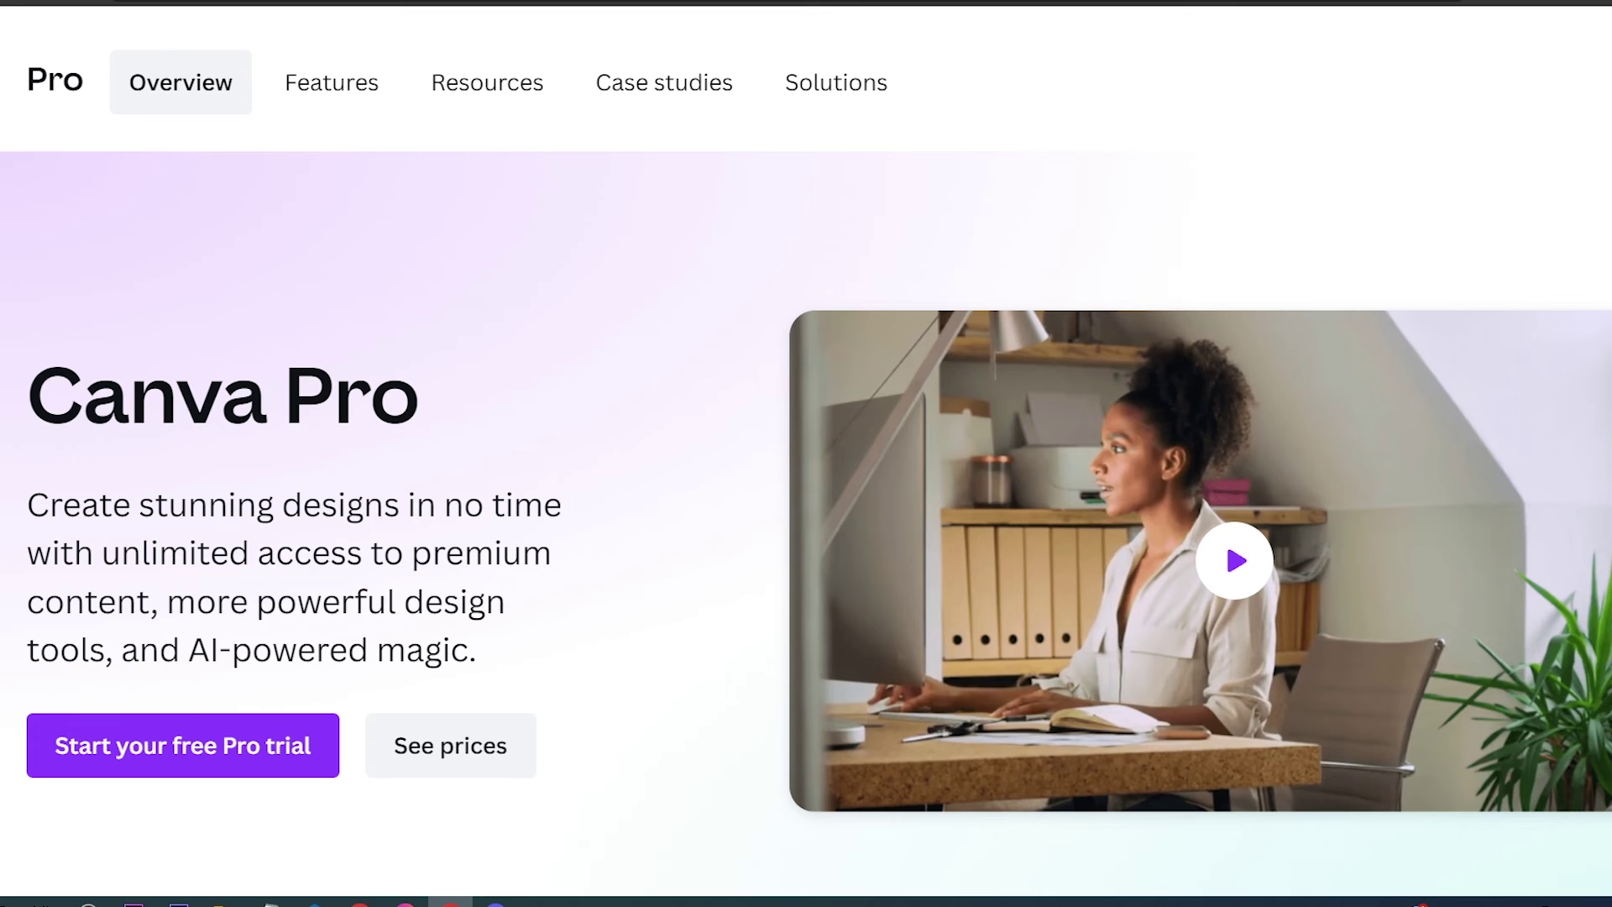
drag(28, 650, 477, 650)
scroll(476, 650, down, 7)
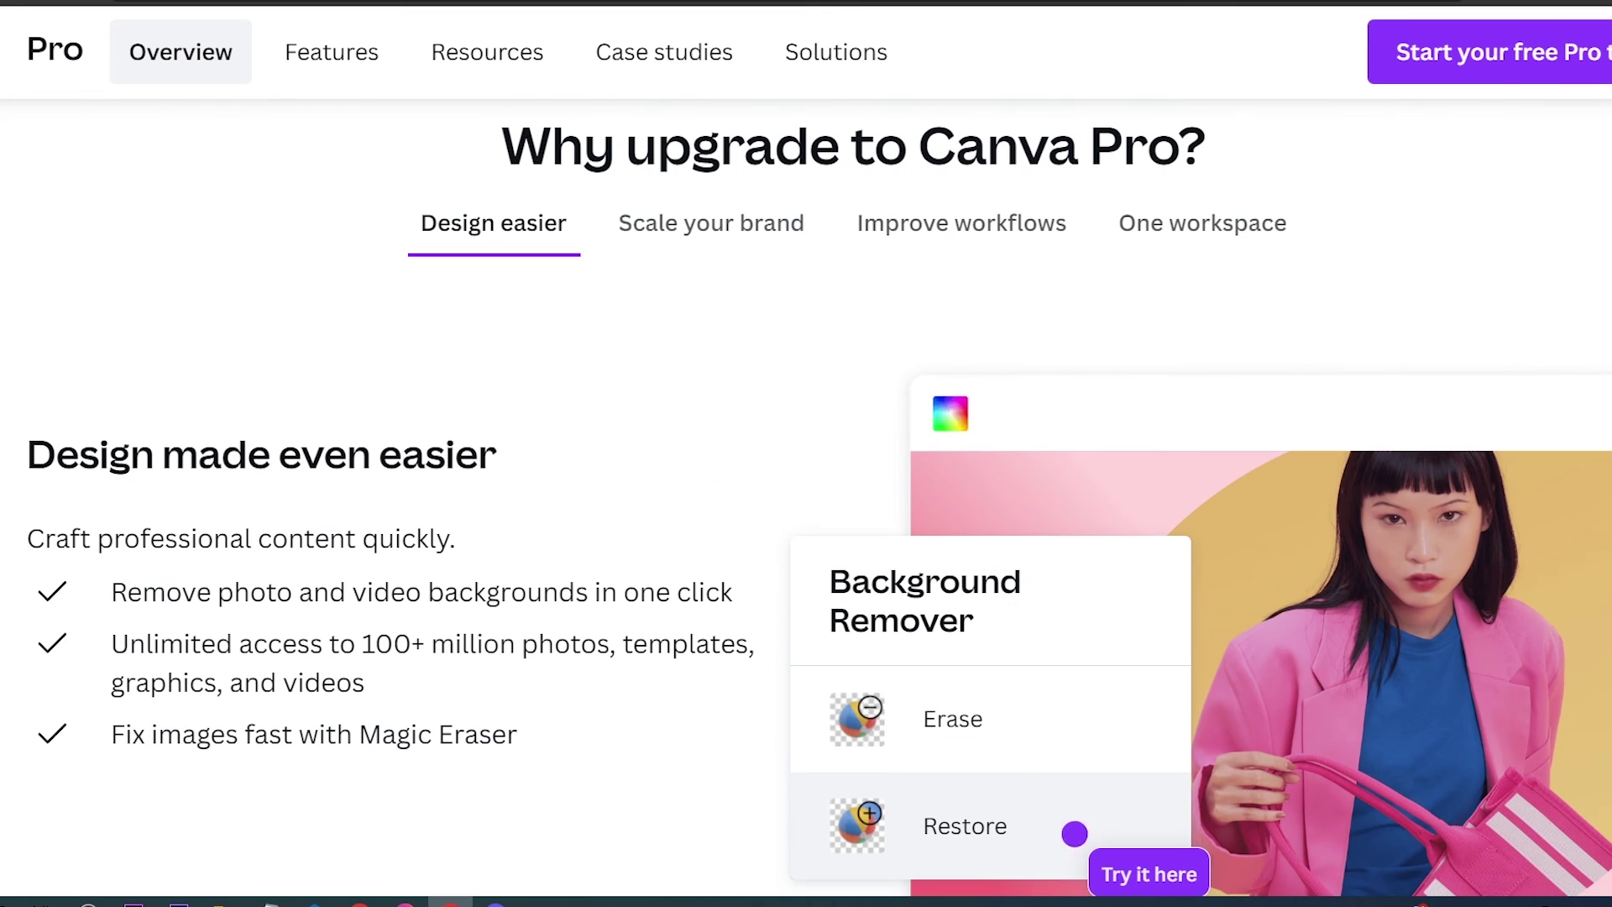
scroll(806, 497, down, 12)
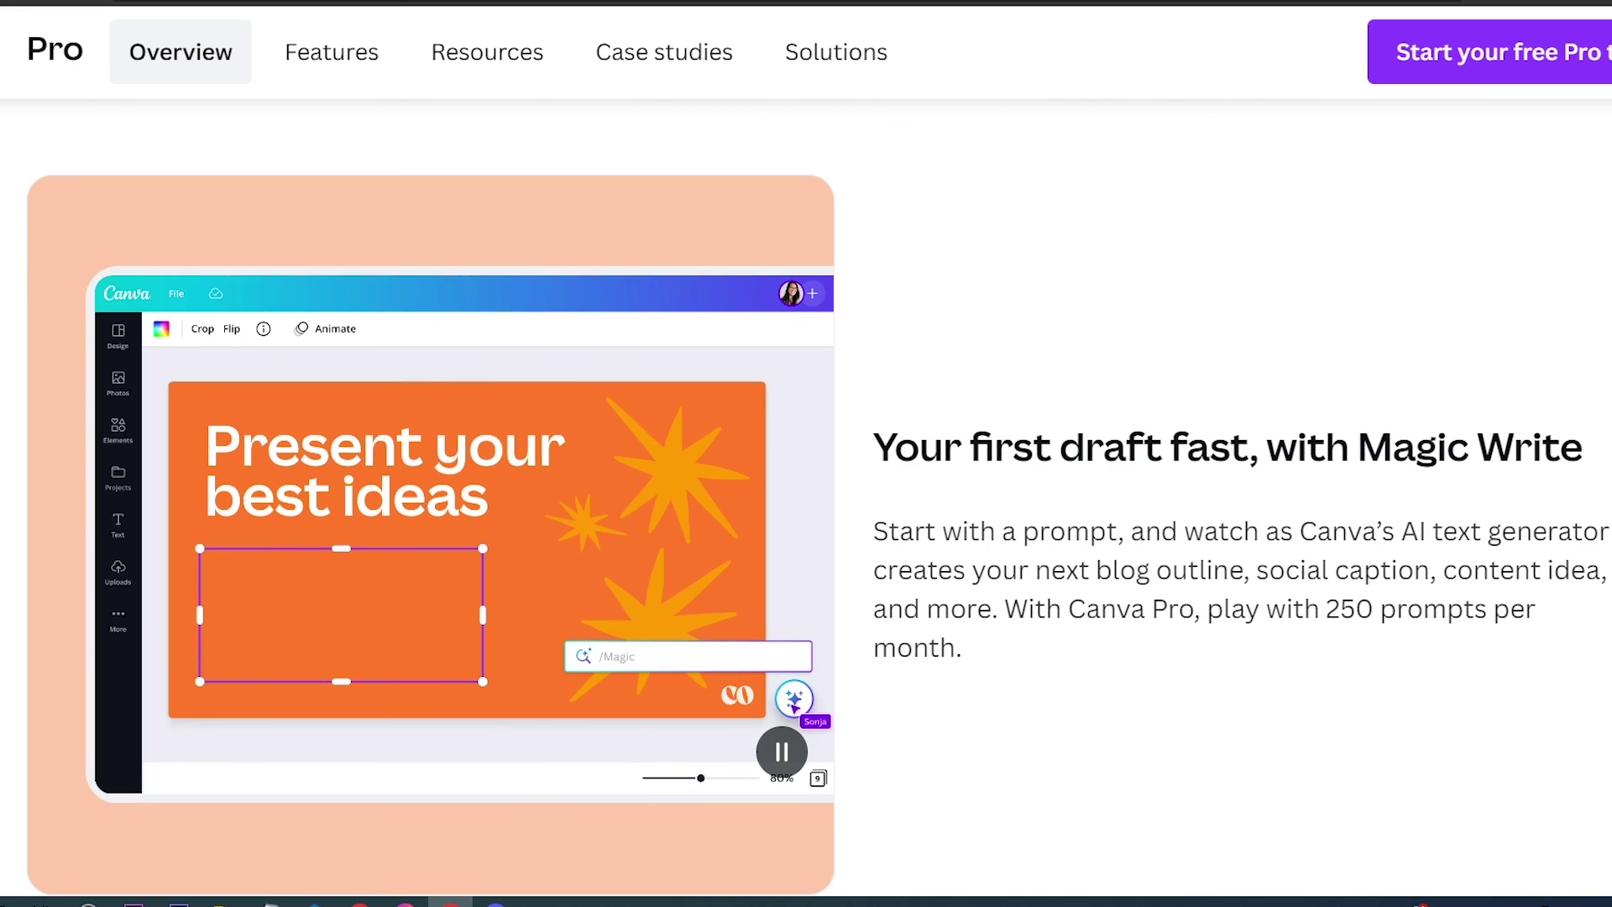
scroll(806, 497, down, 5)
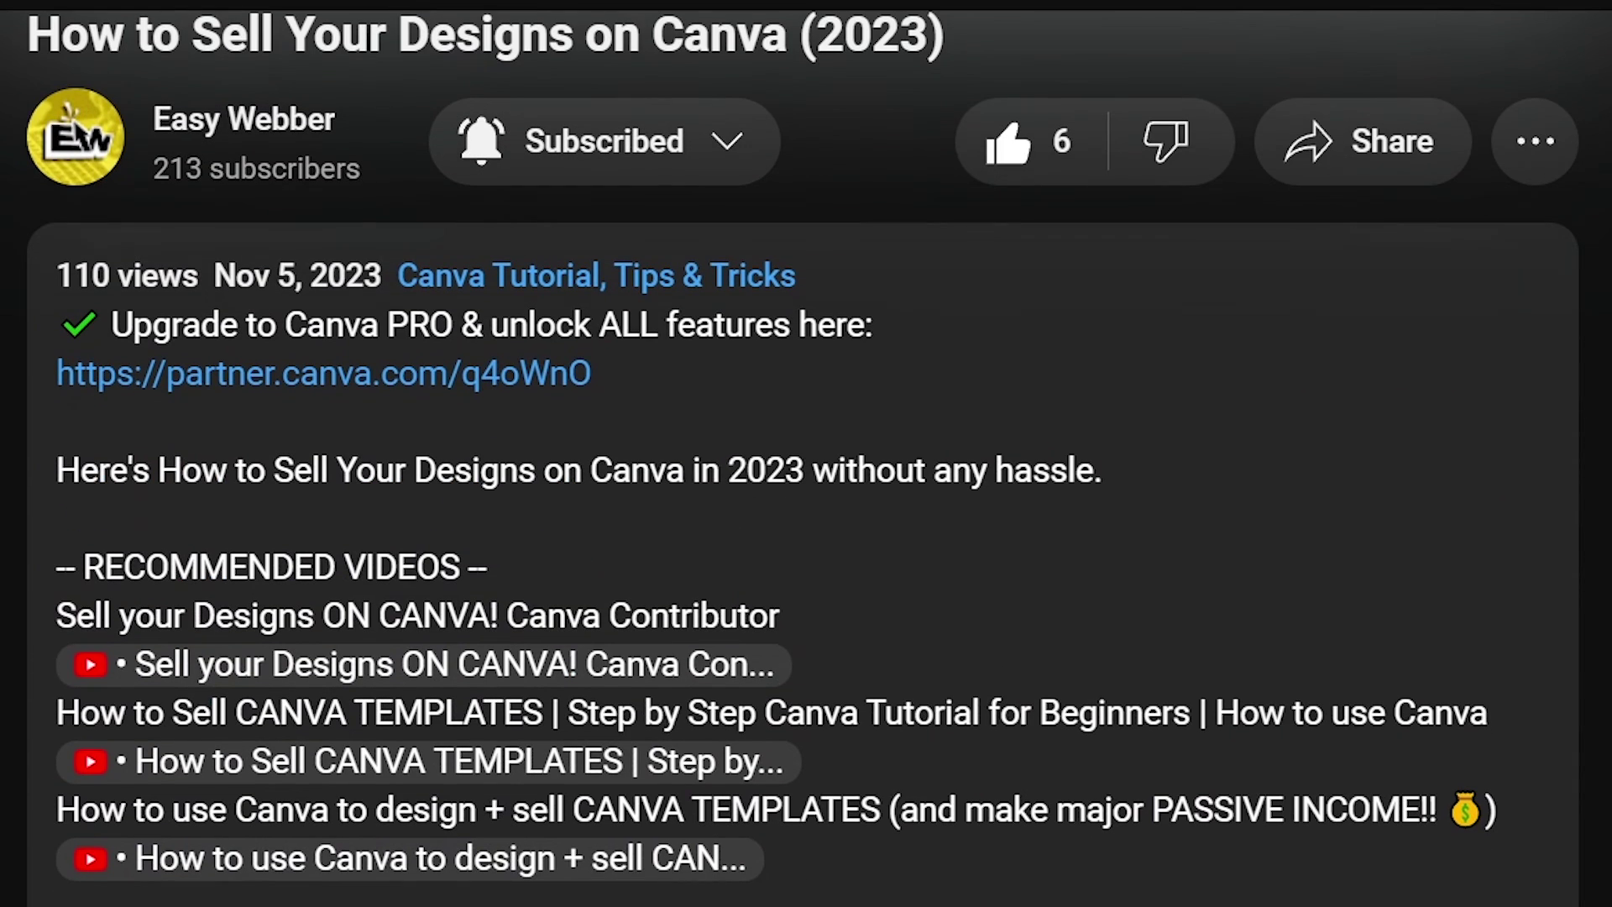
drag(592, 373, 57, 373)
Scroll down and highlight the comment containing the Canva Pro upgrade link.
scroll(806, 454, down, 10)
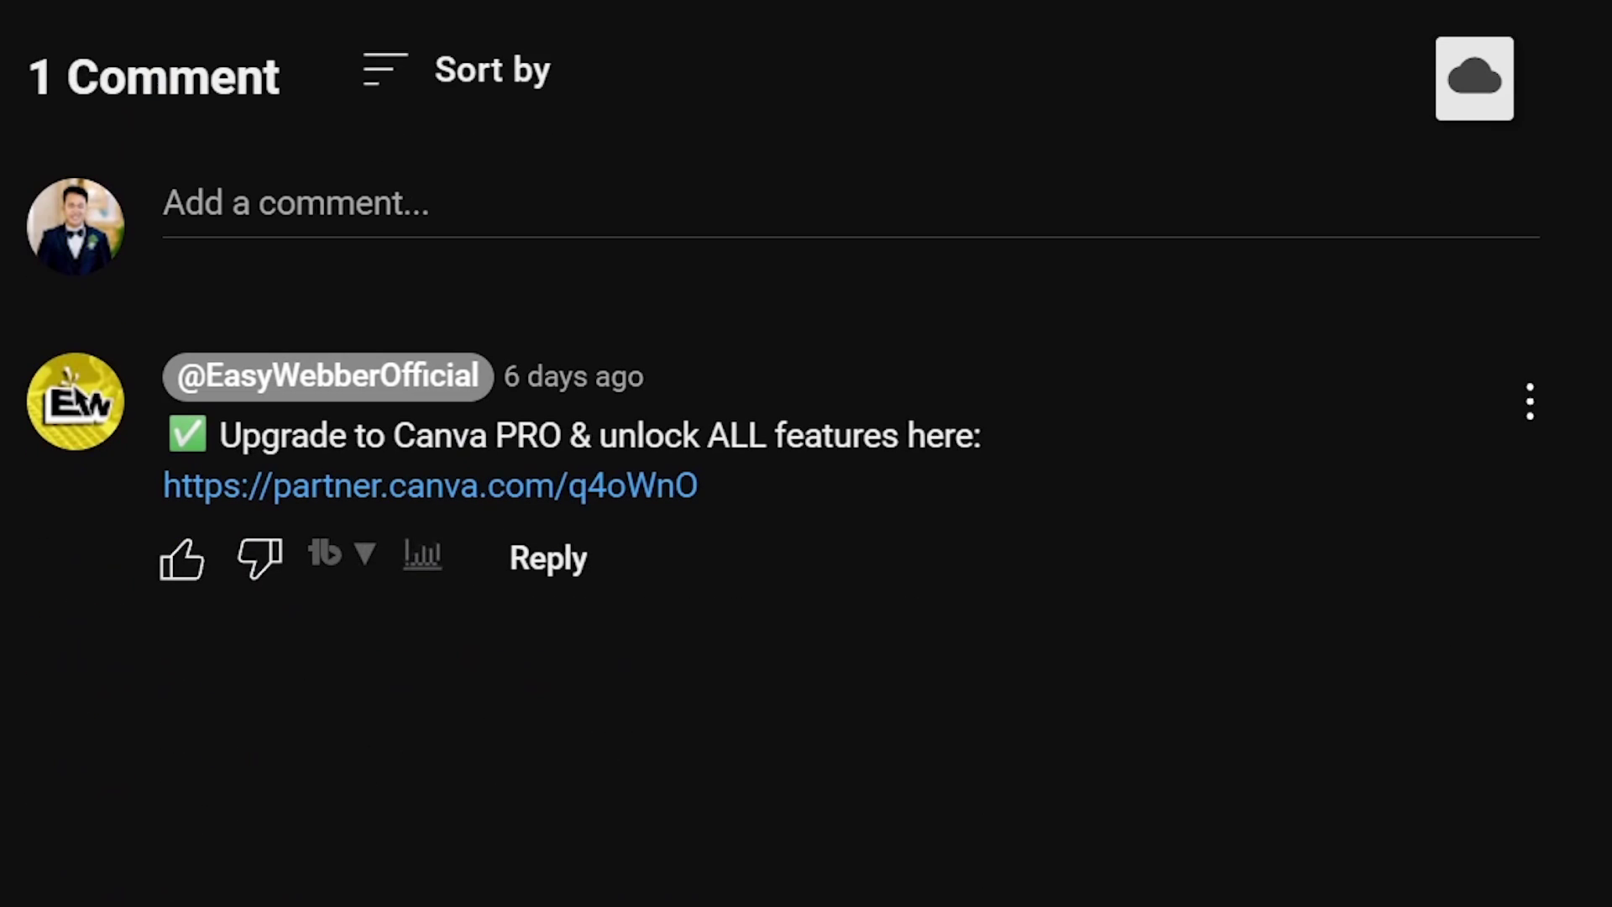
drag(698, 485, 178, 376)
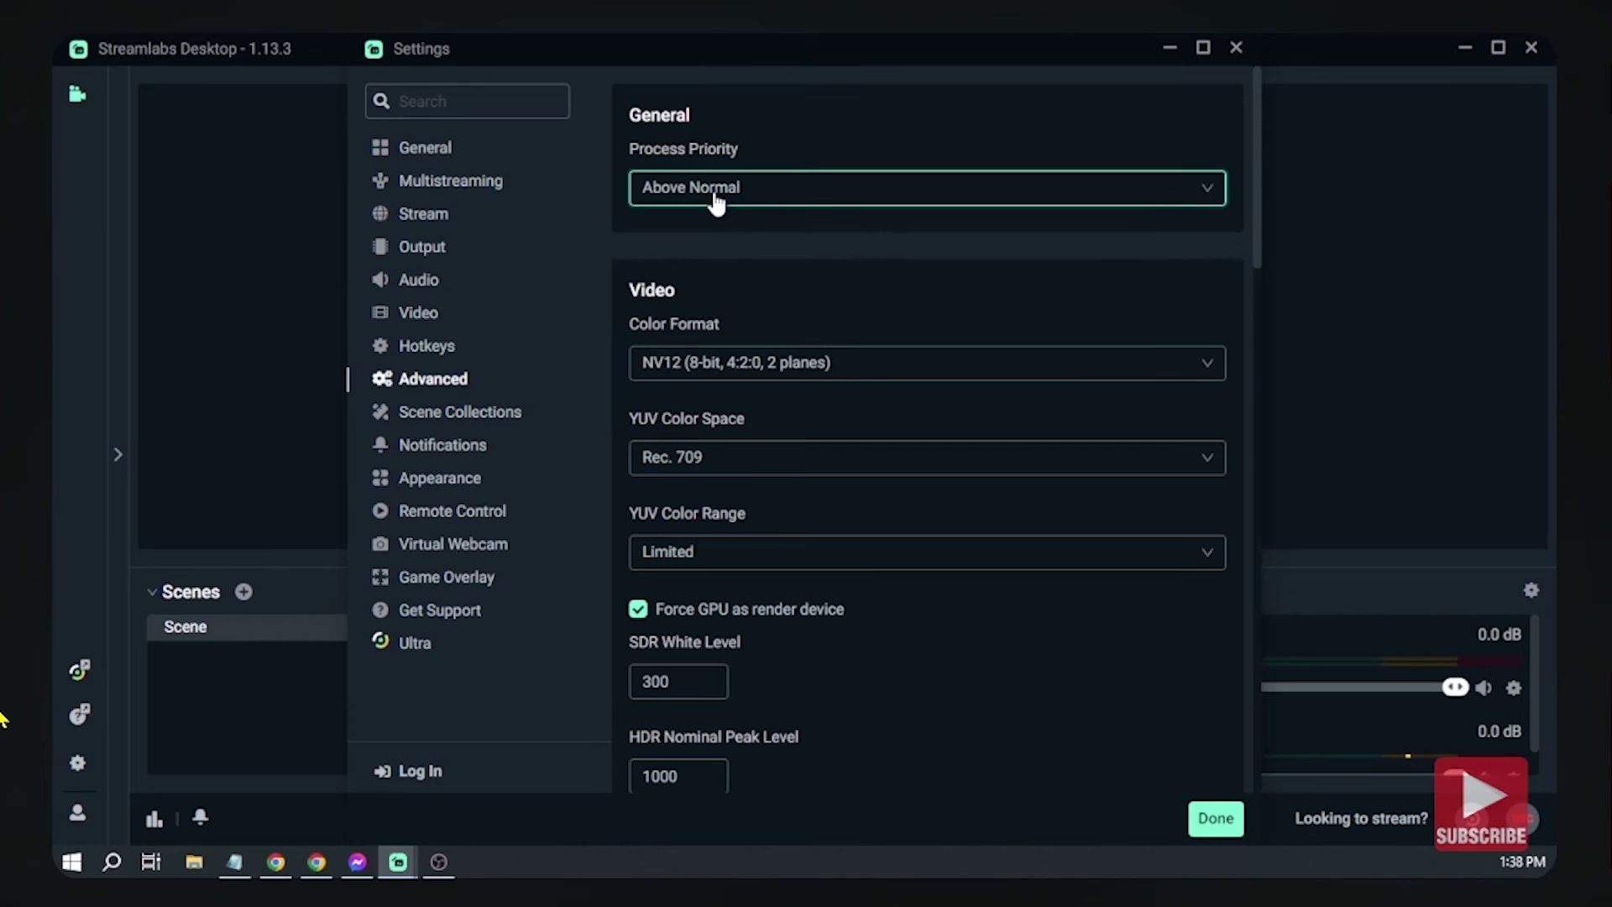
scroll(573, 510, down, 5)
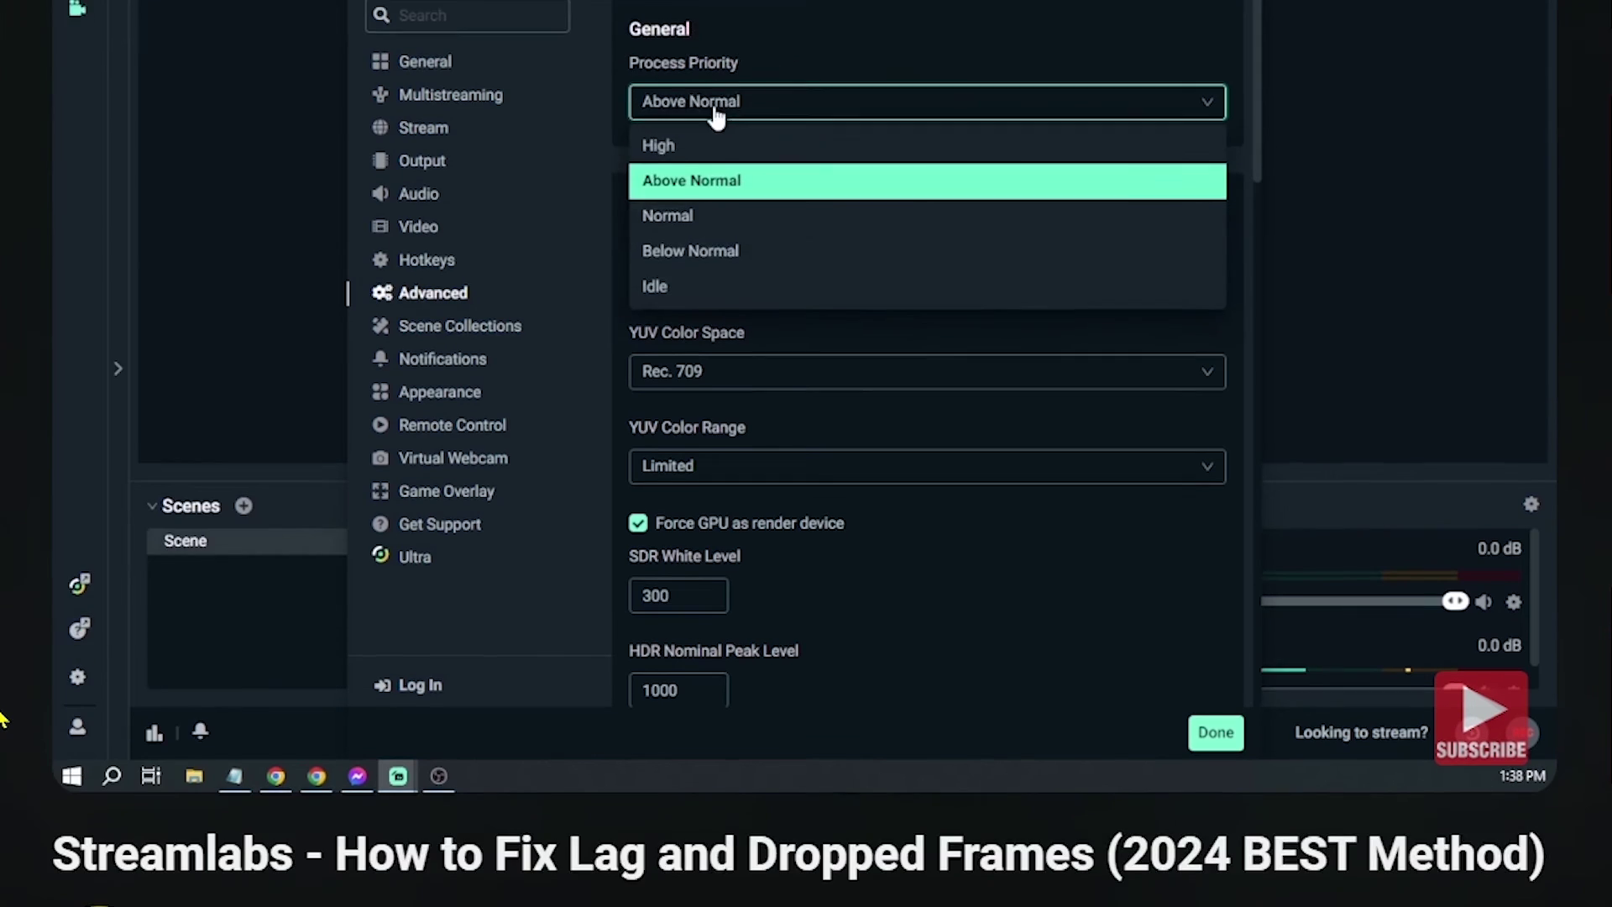
Subscribe to the channel with All notifications and like the video.
click(573, 510)
click(739, 504)
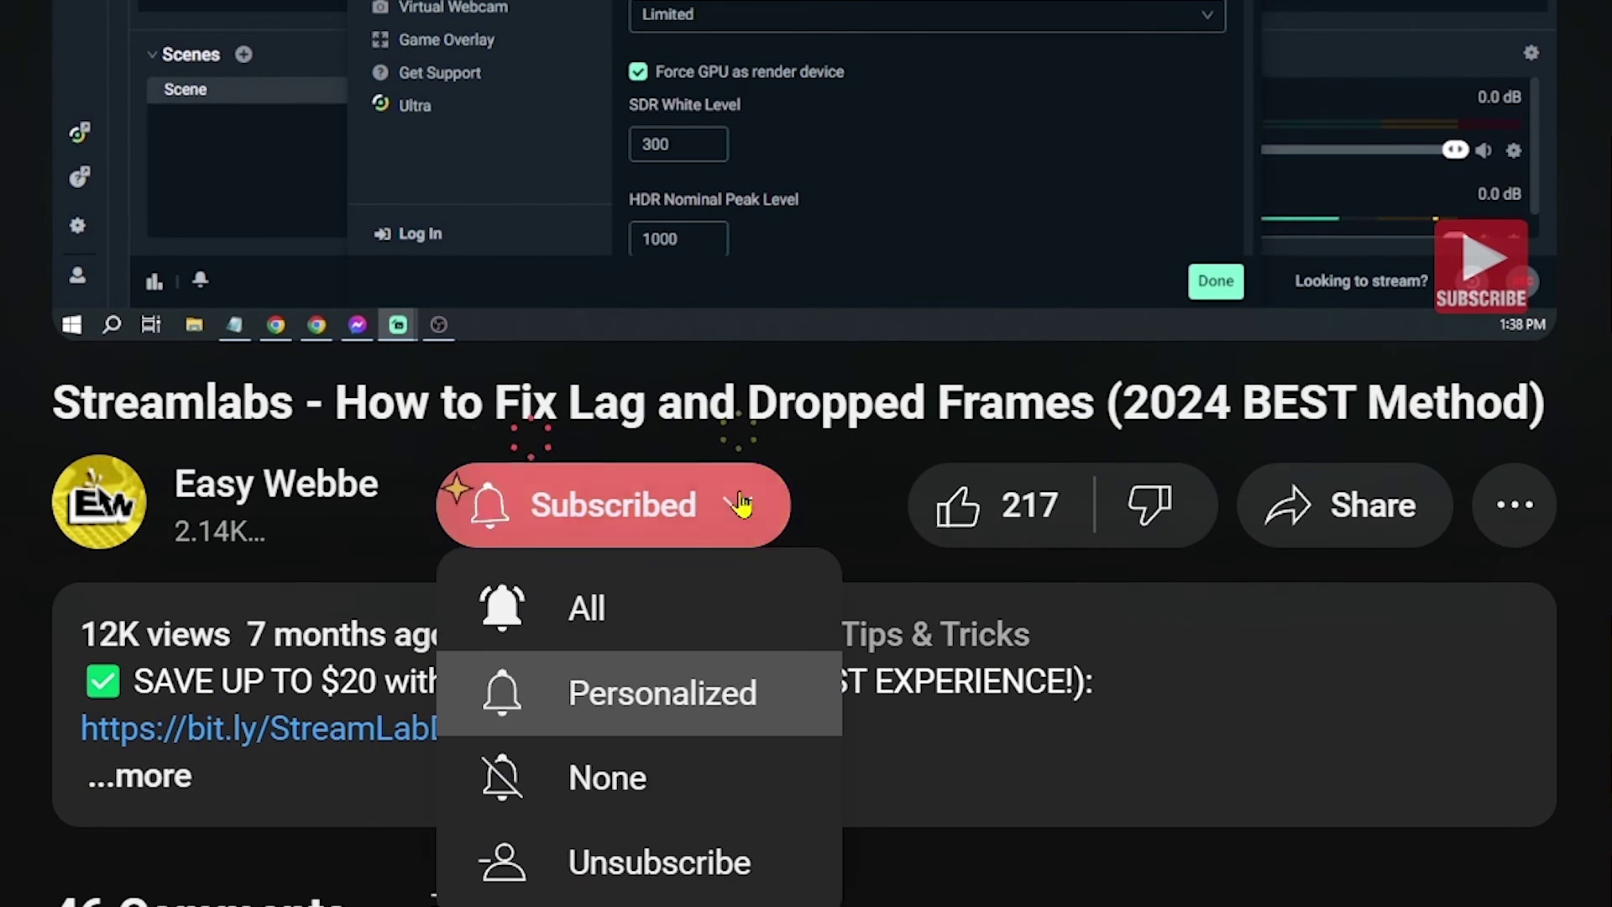
click(689, 603)
click(958, 517)
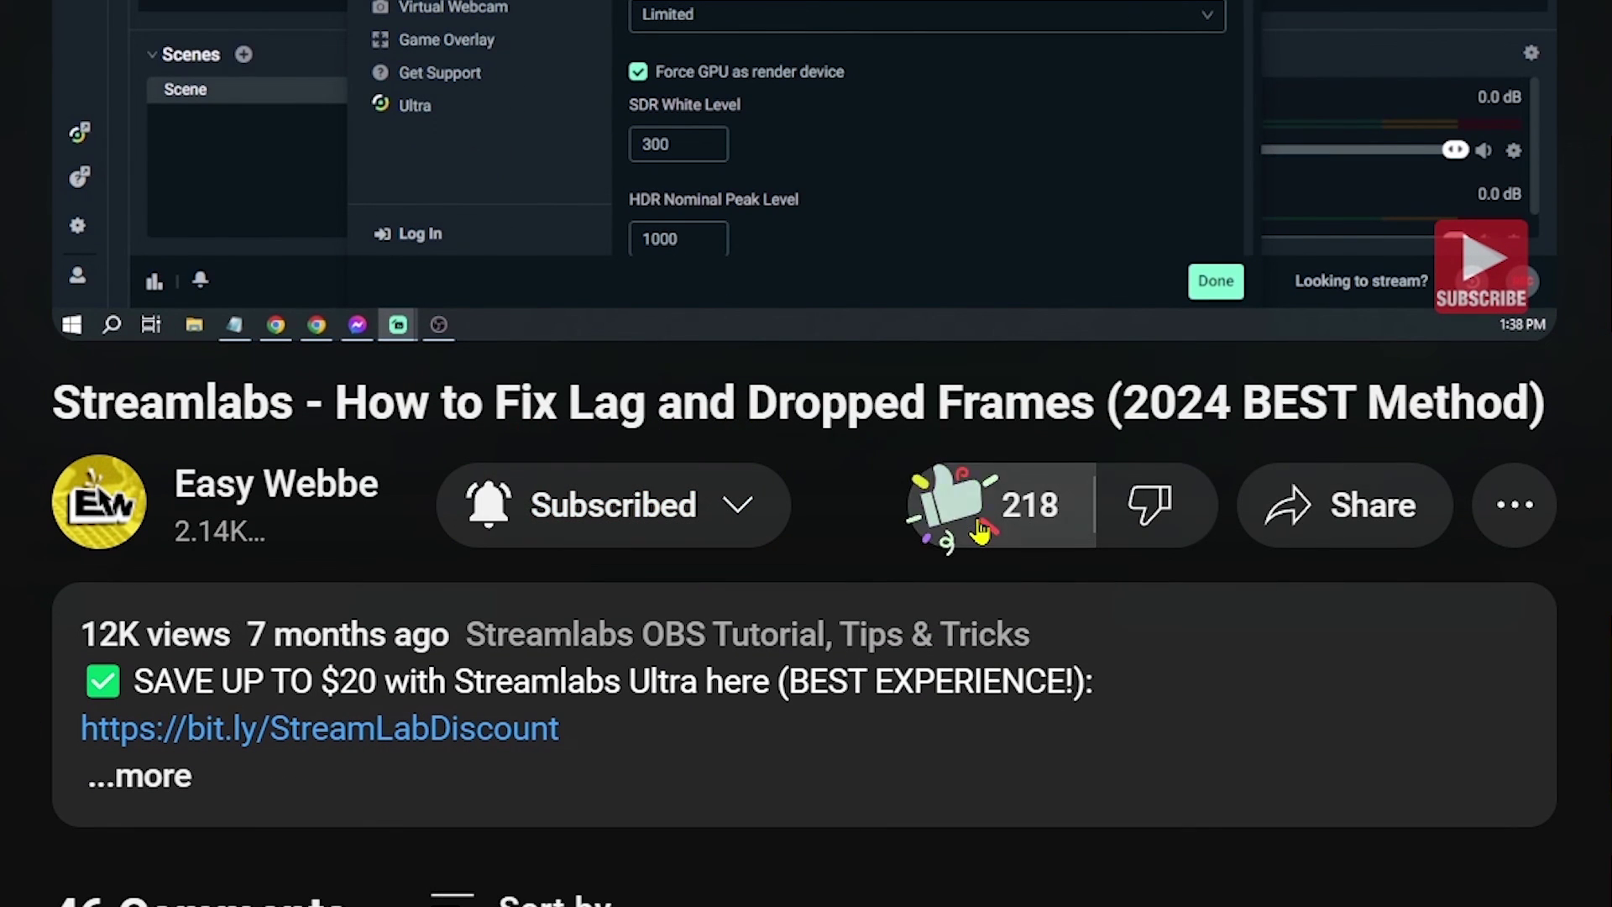